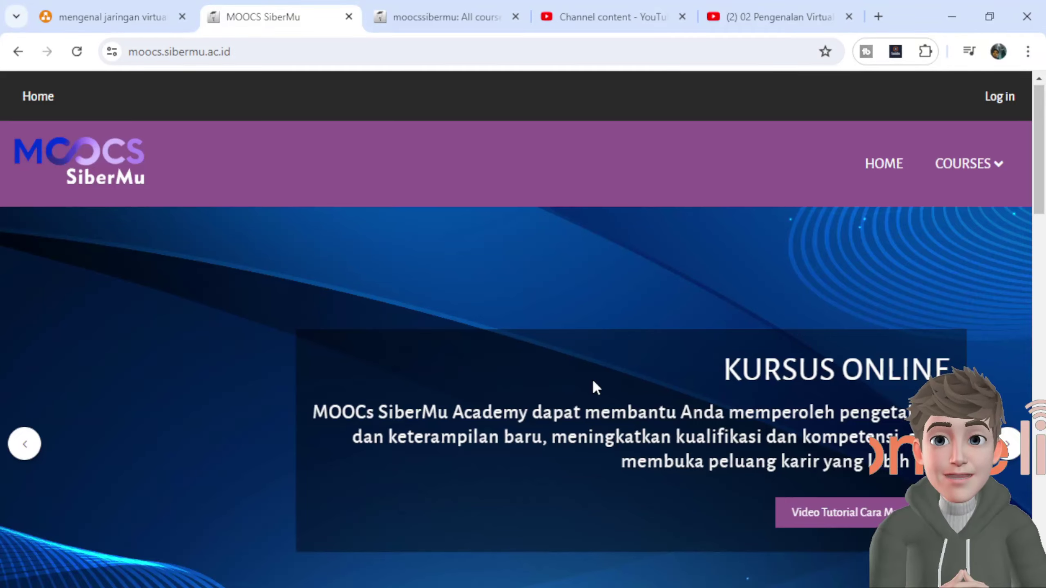
Step: Open the GRATIS course category on the MOOCS SiberMu site and look over the free courses listed
scroll(594, 387, "down", 5)
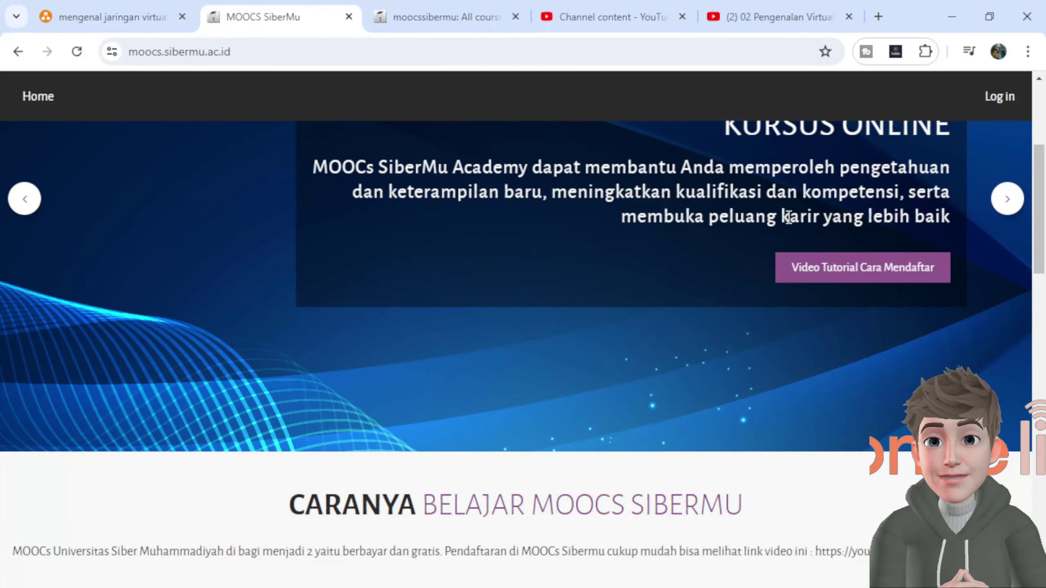
scroll(601, 400, "down", 10)
scroll(600, 410, "down", 5)
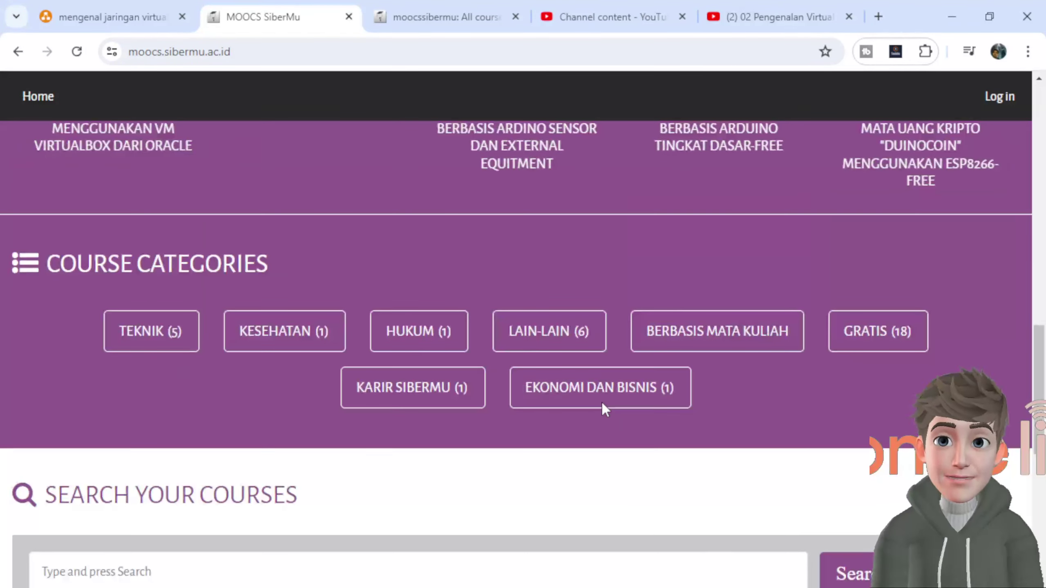
left_click(872, 339)
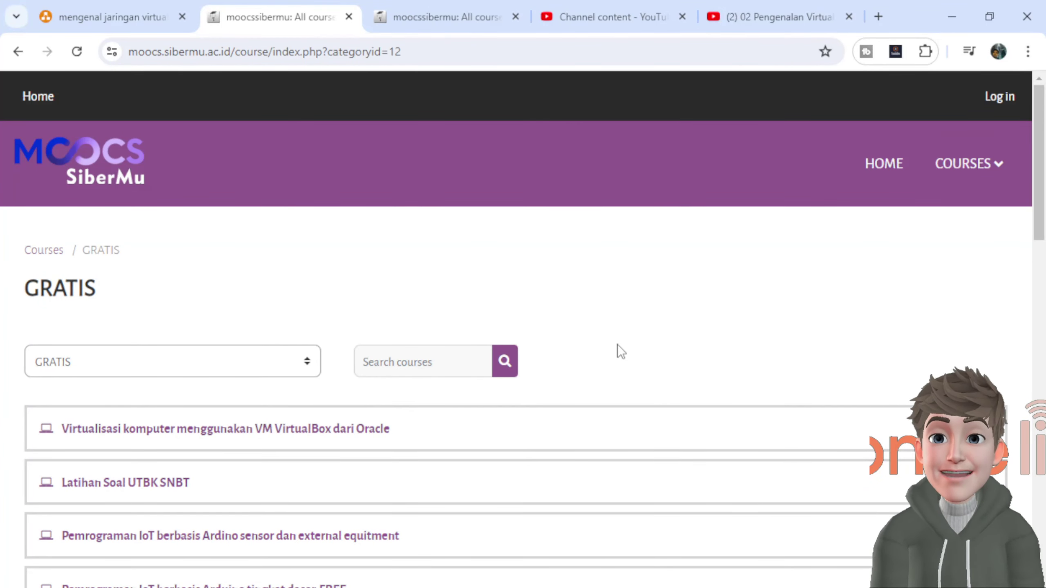
scroll(617, 345, "down", 4)
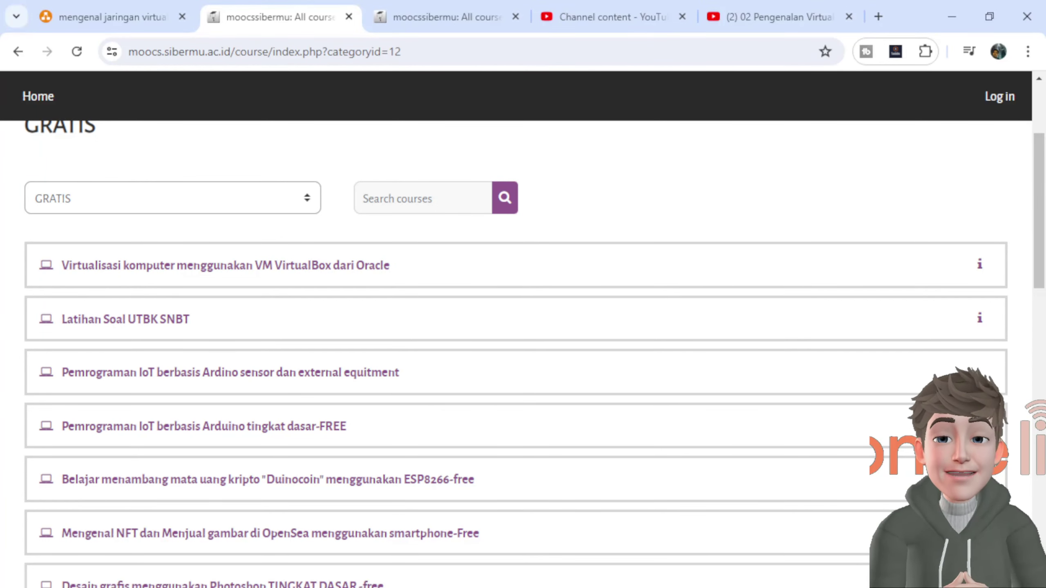
left_click(437, 18)
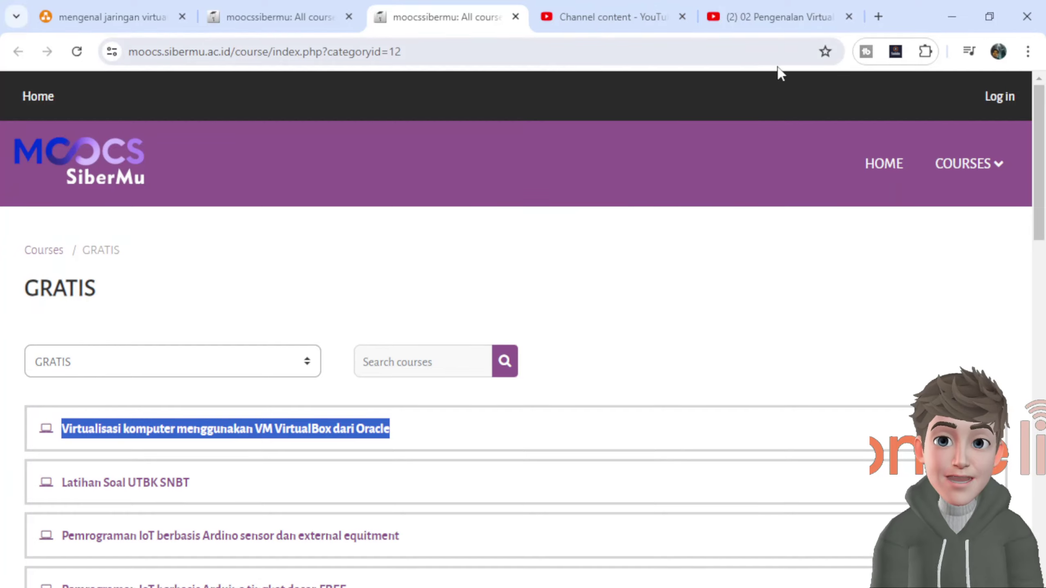
Step: Switch to Oracle VM VirtualBox Manager and select the win-xp-lite virtual machine
left_click(950, 16)
left_click(702, 540)
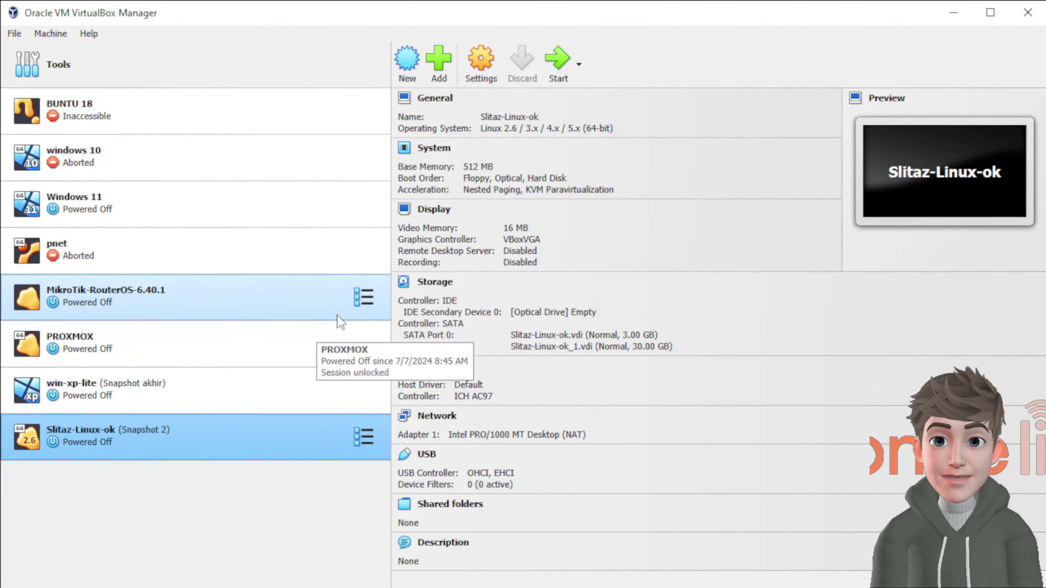
left_click(234, 381)
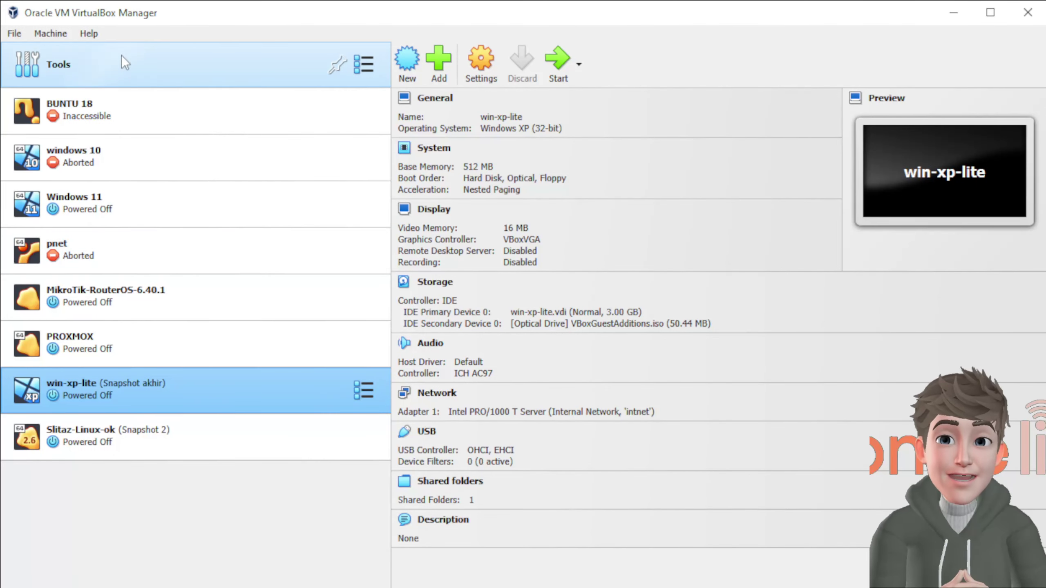
Step: Show the Snapshots view of the win-xp-lite machine
left_click(67, 36)
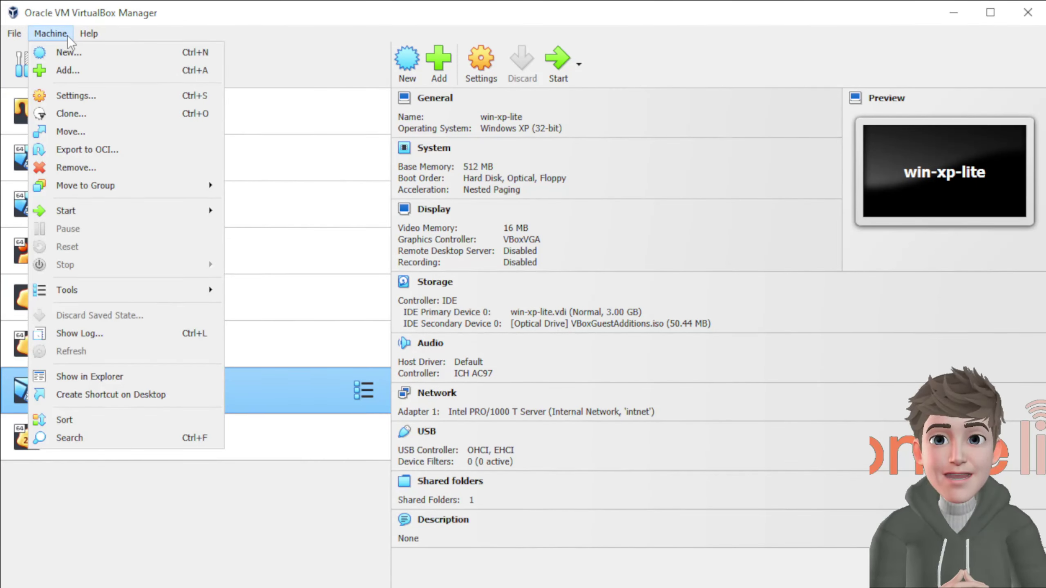
left_click(299, 396)
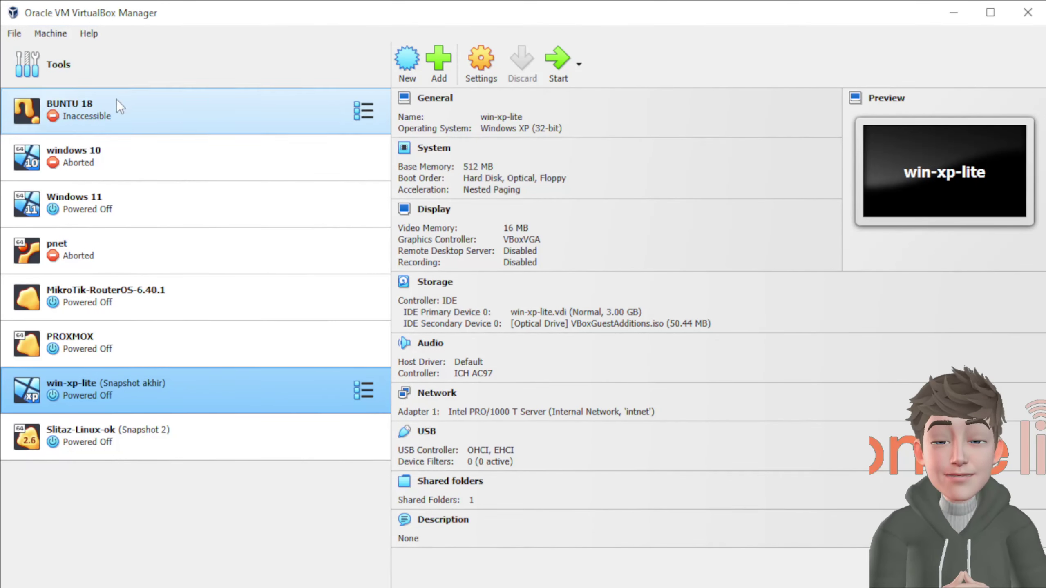
left_click(51, 33)
mouse_move(87, 296)
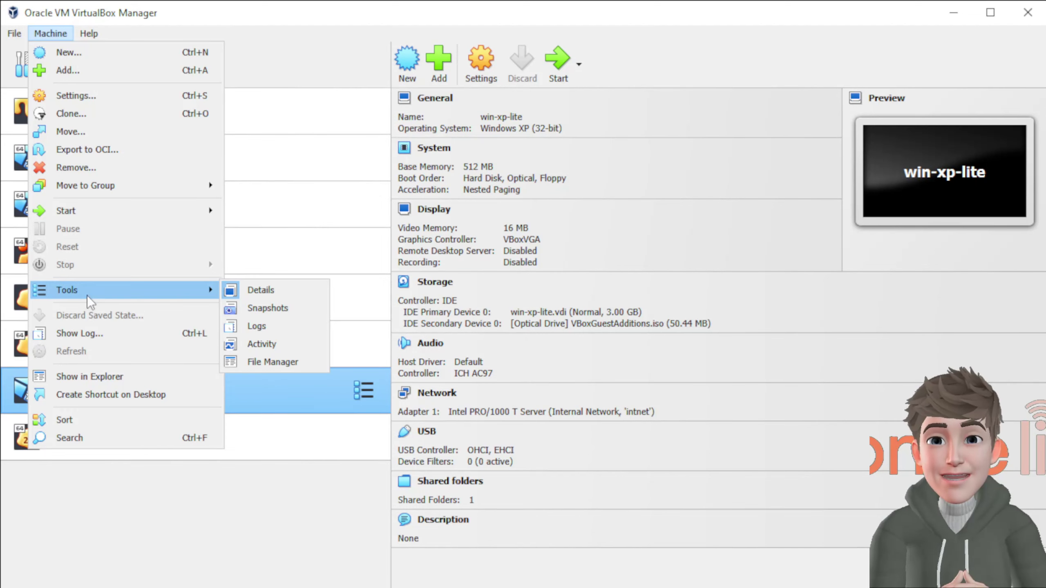
left_click(277, 307)
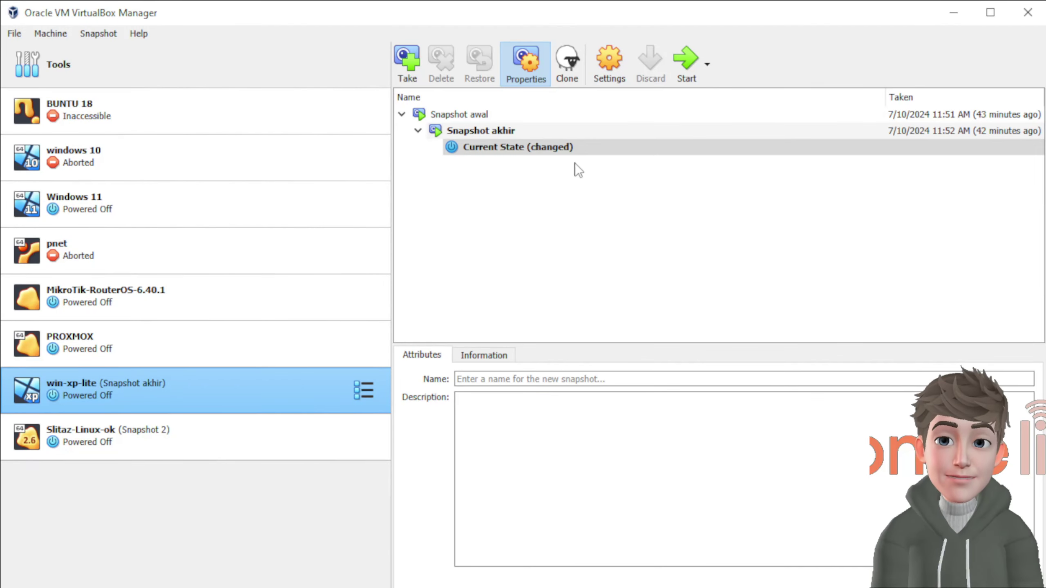
Step: Delete both saved snapshots of win-xp-lite, Snapshot awal and Snapshot akhir
left_click(490, 132)
left_click(491, 149)
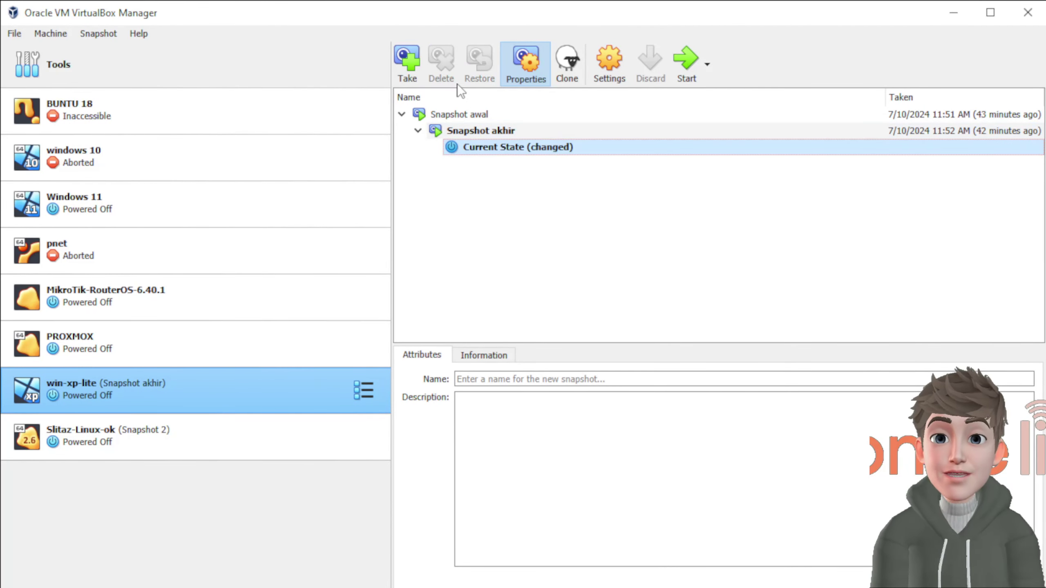
left_click(455, 114)
left_click(450, 63)
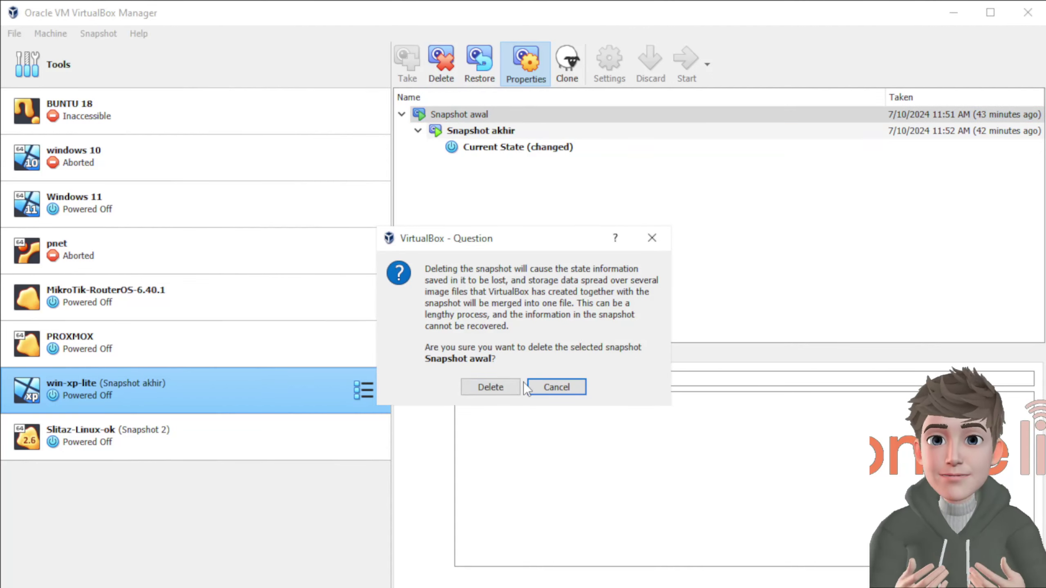
left_click(492, 390)
left_click(451, 66)
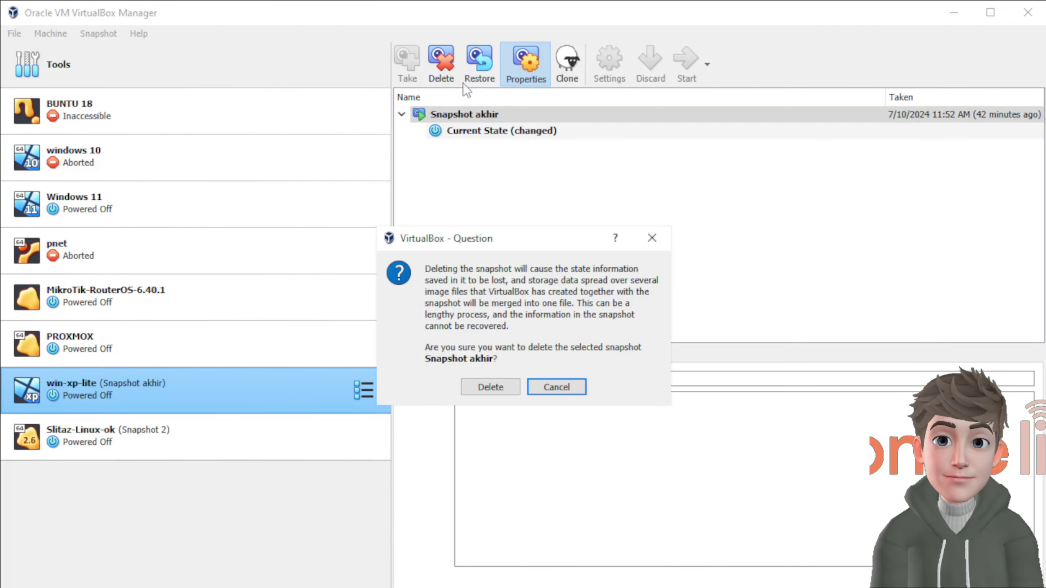
left_click(492, 387)
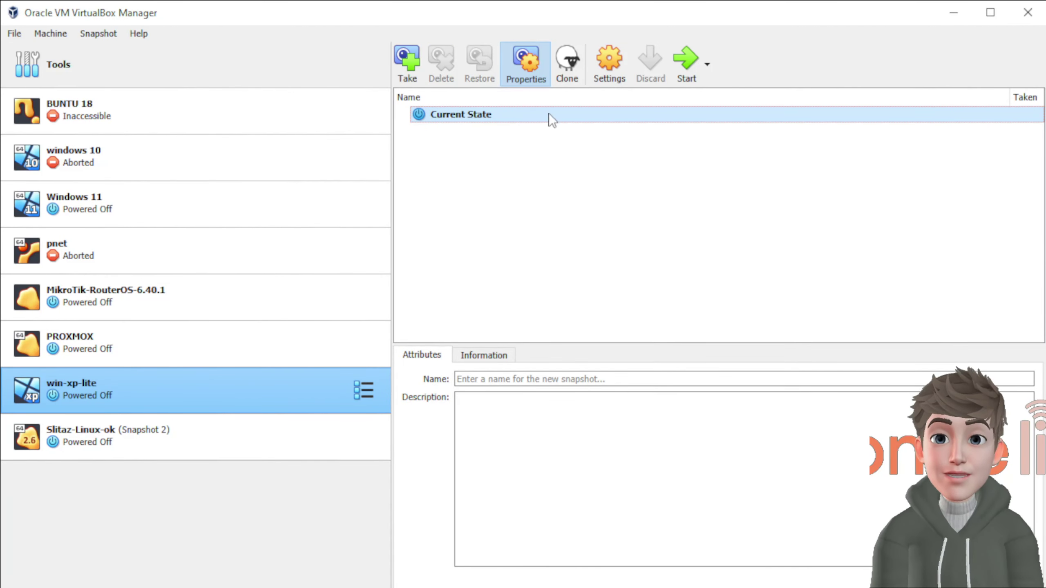
Step: Start the win-xp-lite virtual machine and move its window clear of the screen edge while it boots
left_click(686, 68)
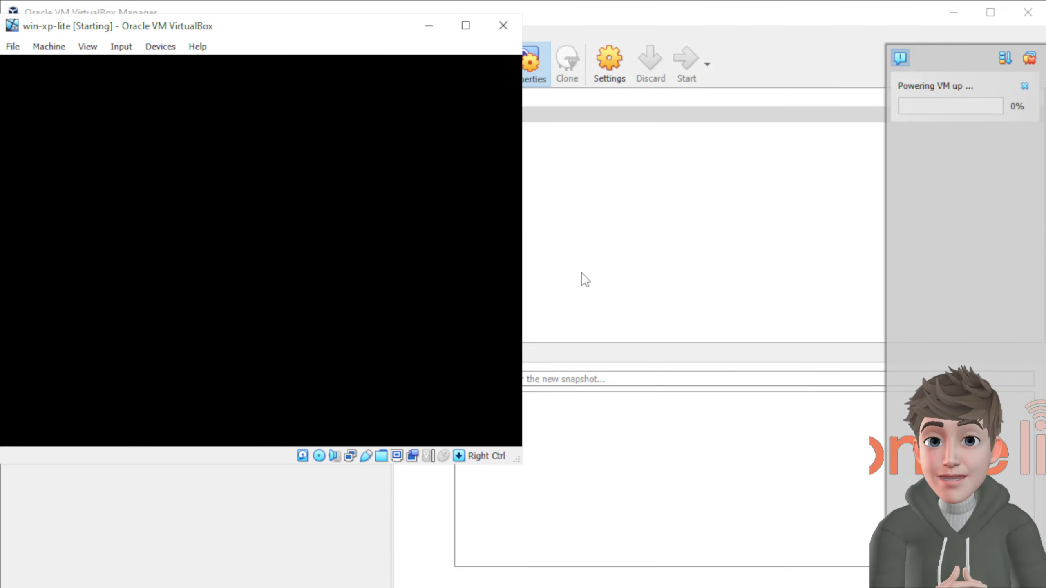
left_click_drag(352, 24, 640, 67)
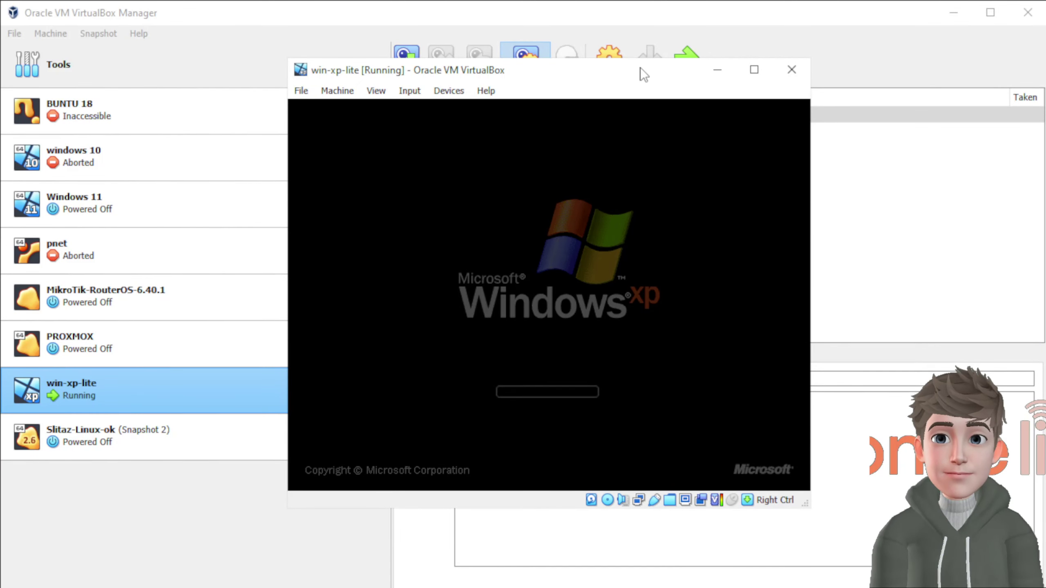
left_click_drag(640, 68, 602, 95)
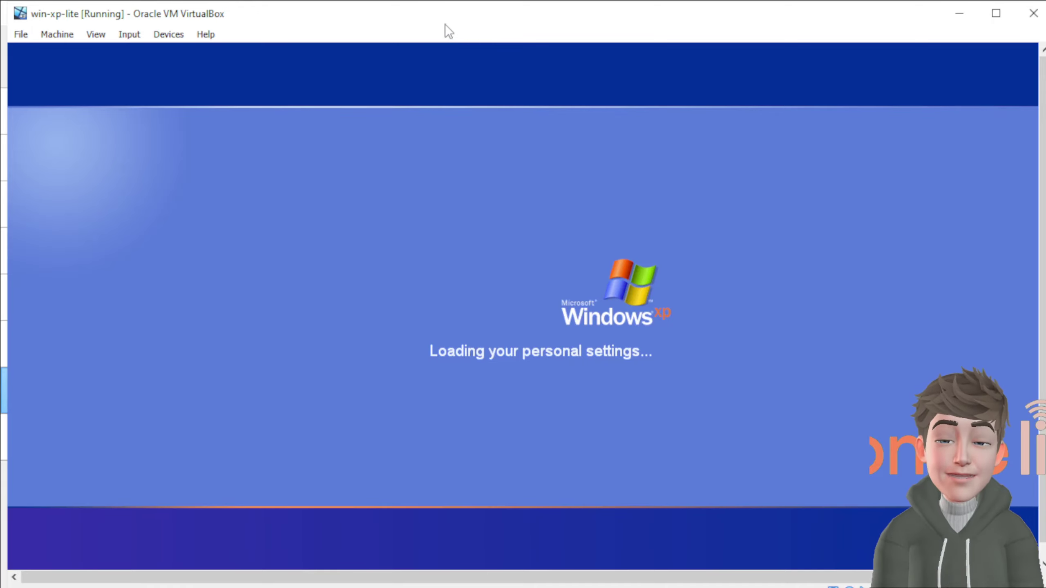
left_click(180, 36)
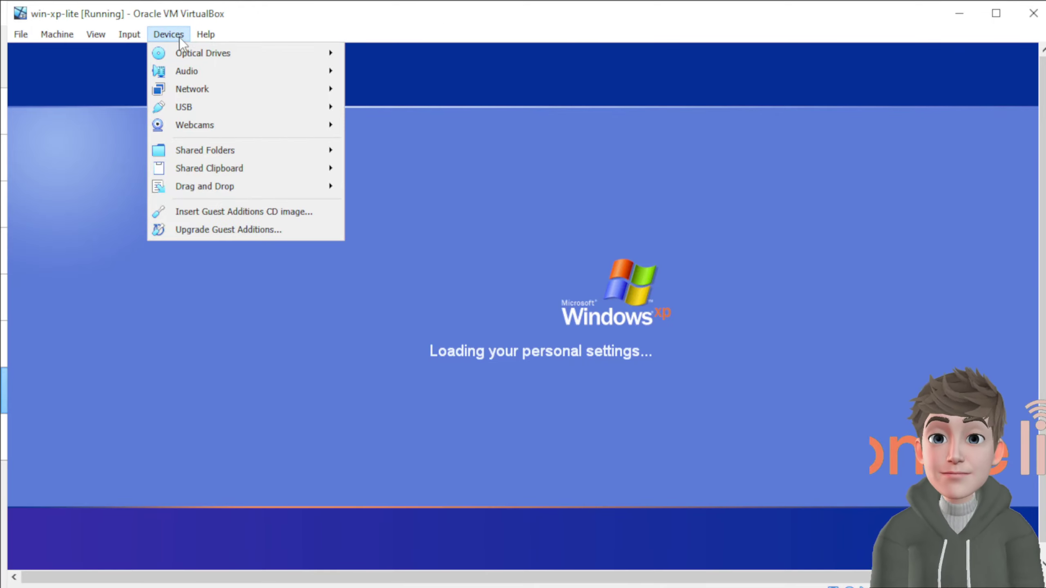
left_click(179, 36)
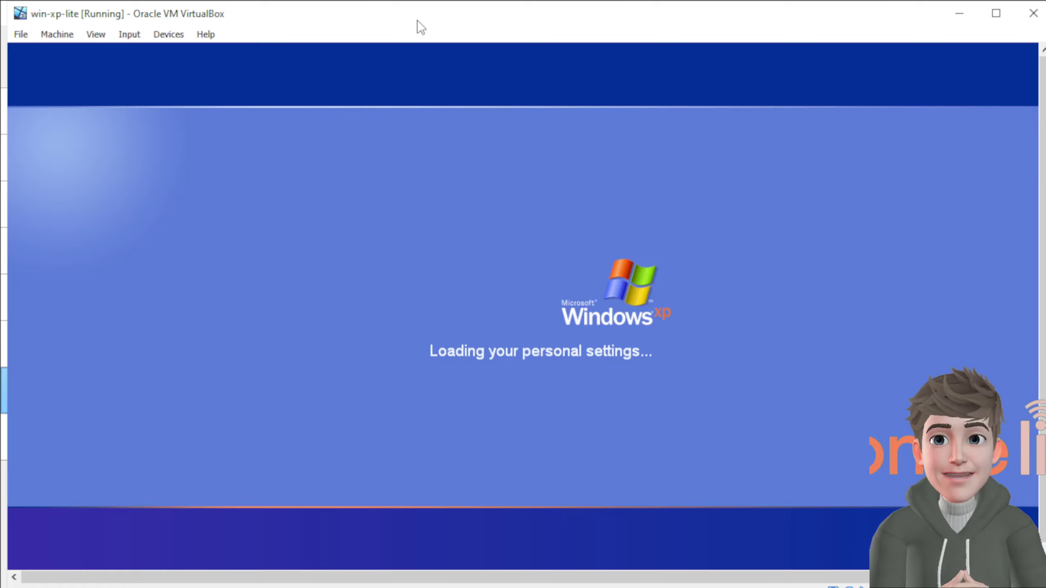
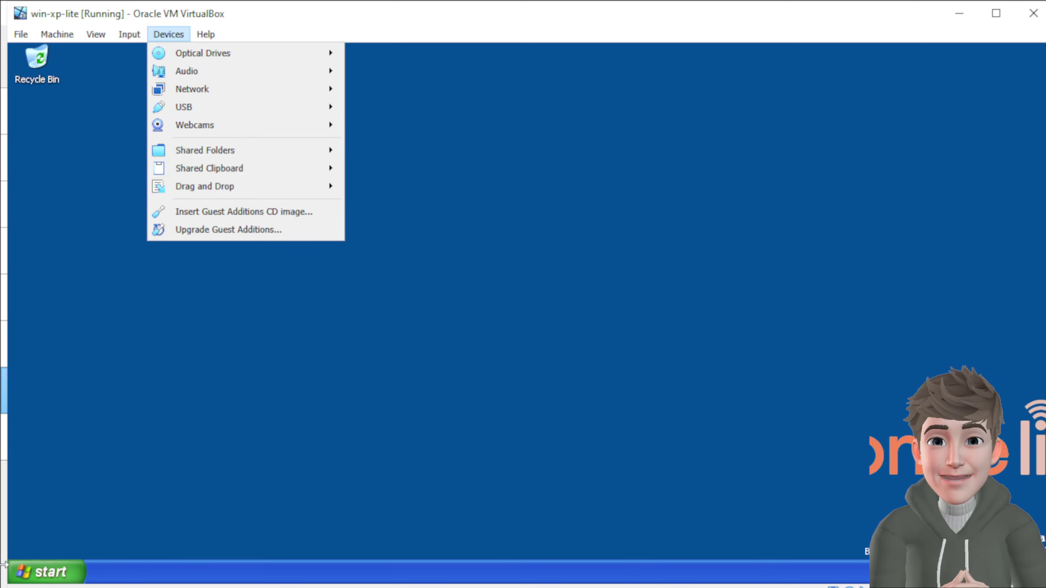
Step: Open My Computer in the Windows XP guest and browse the contents of the VirtualBox Guest Additions (D:) drive
left_click(45, 572)
left_click(227, 310)
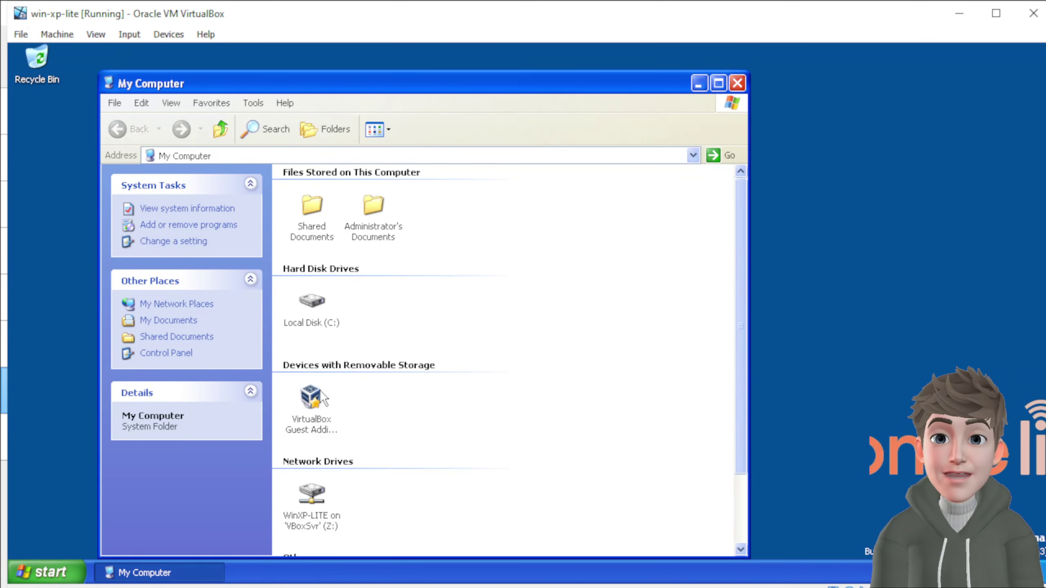
left_click(320, 392)
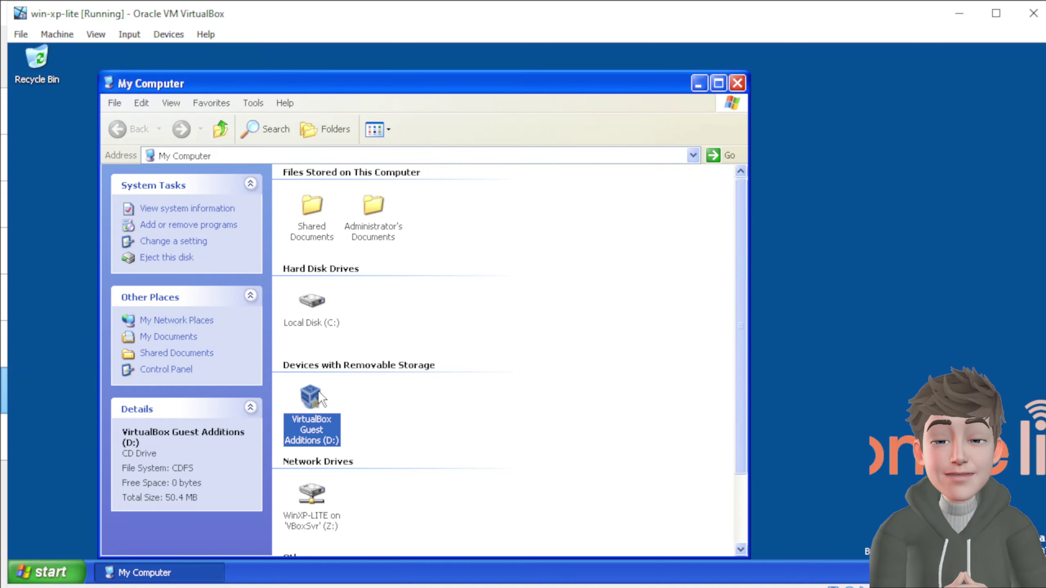
right_click(318, 391)
left_click(338, 414)
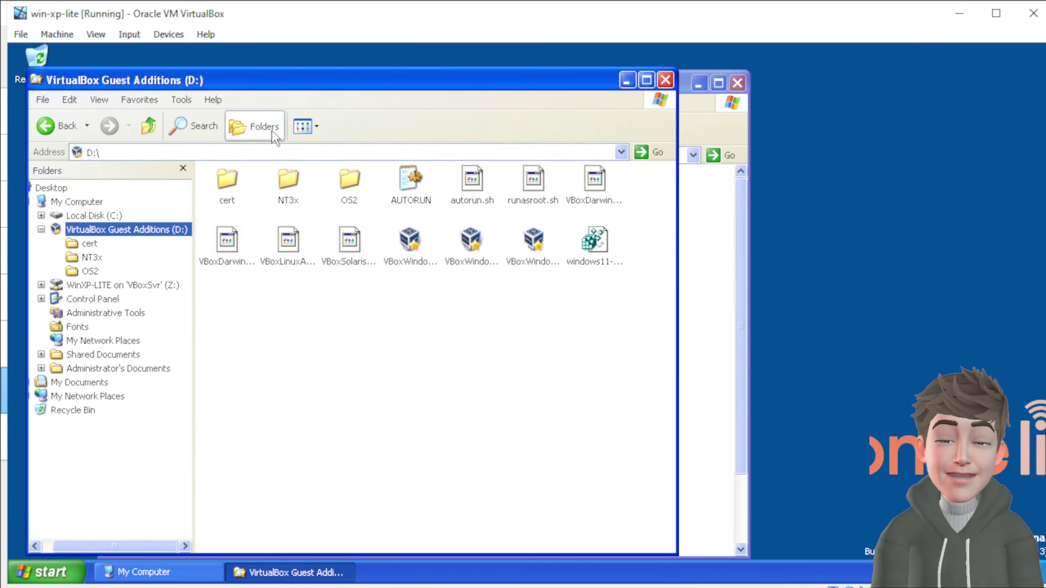
Step: Display the Guest Additions disc contents in Details view and widen the Name column to fit the full file names
left_click(305, 126)
left_click(319, 206)
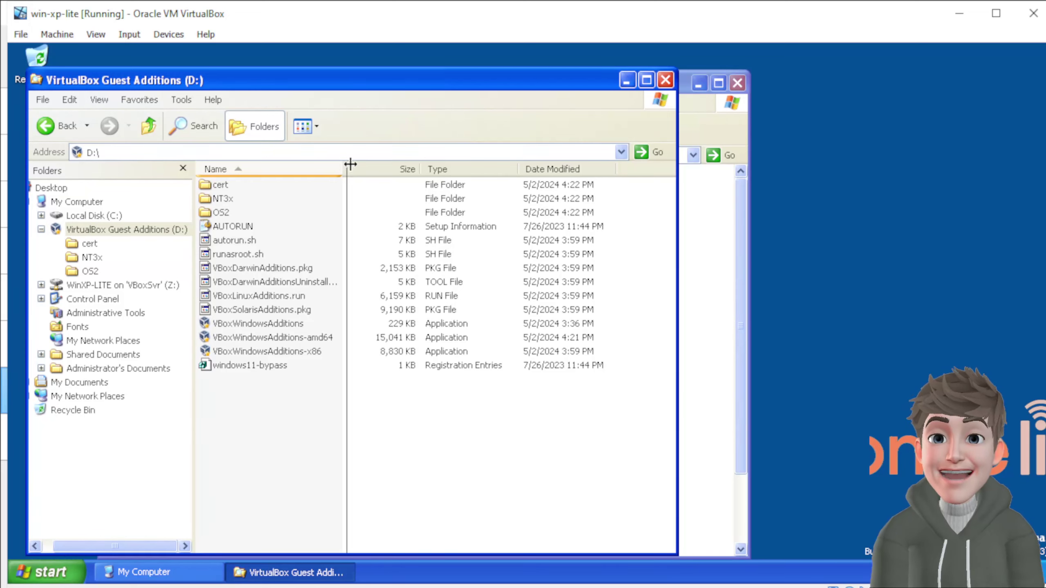
left_click_drag(346, 168, 385, 168)
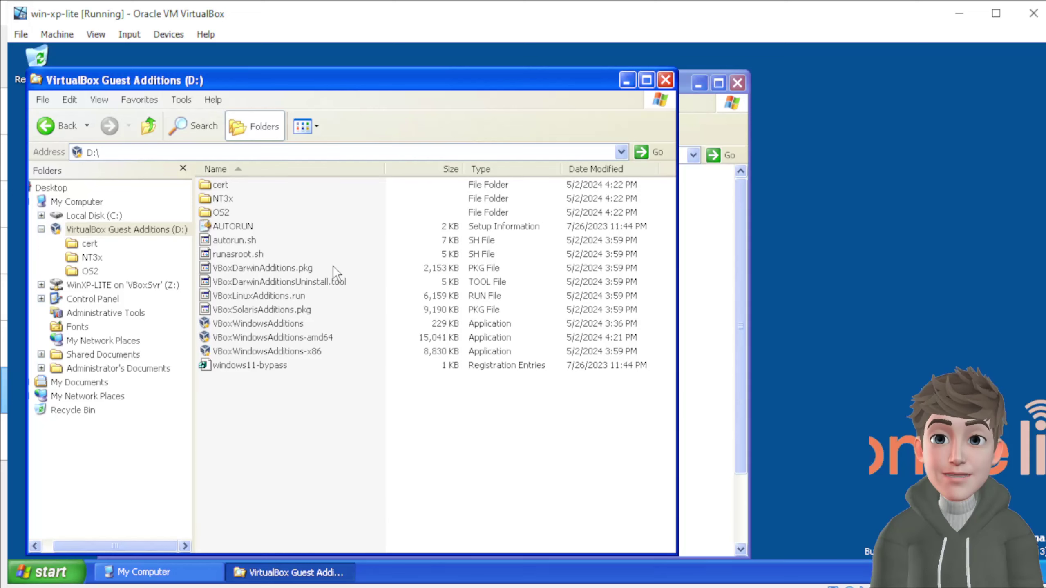
Step: Examine the Darwin and Windows Guest Additions installers on the disc, look inside the OS2 folder and return to D:\
left_click(307, 270)
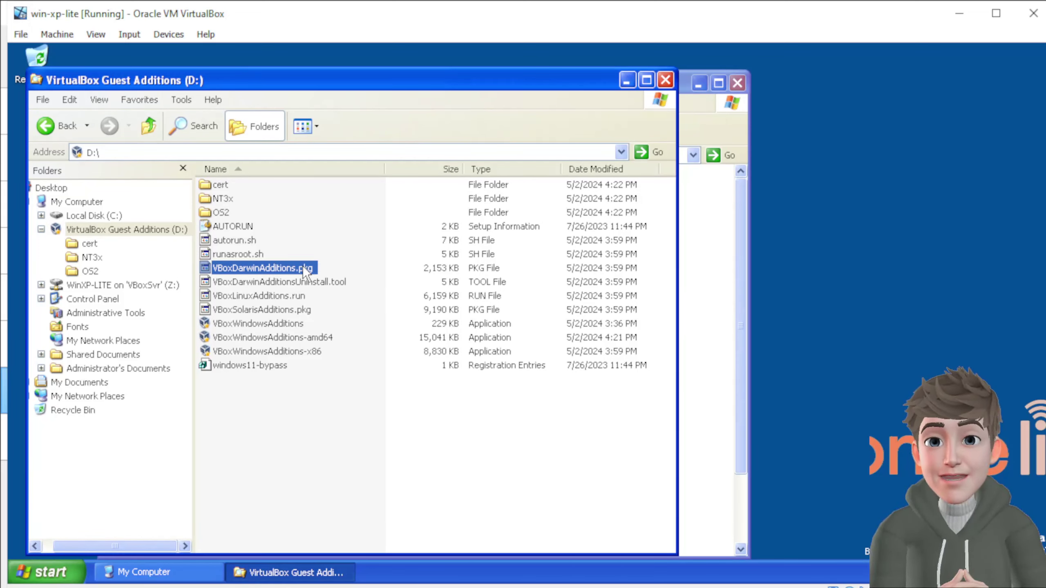
mouse_move(304, 324)
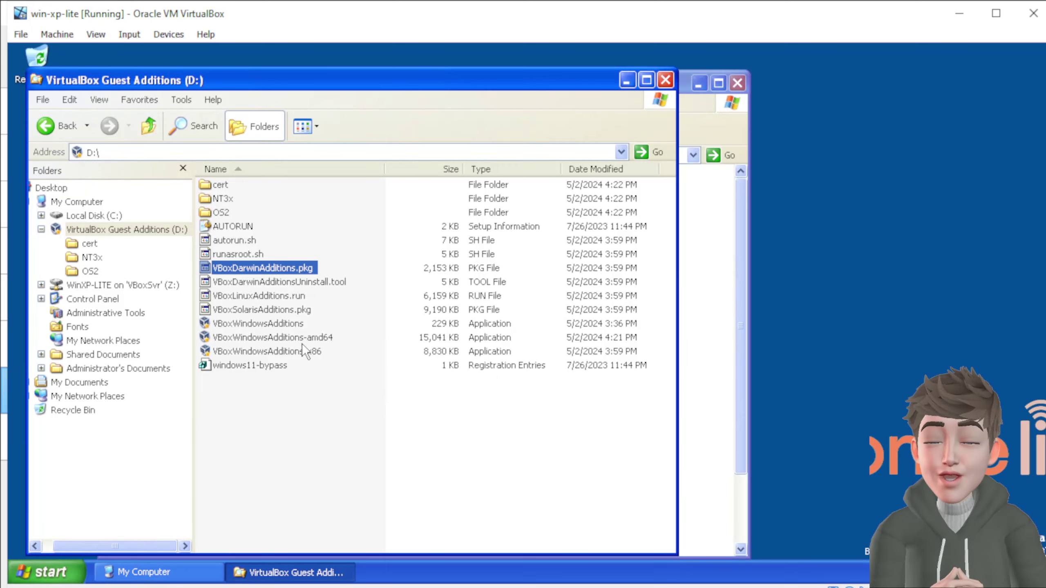
left_click(288, 337)
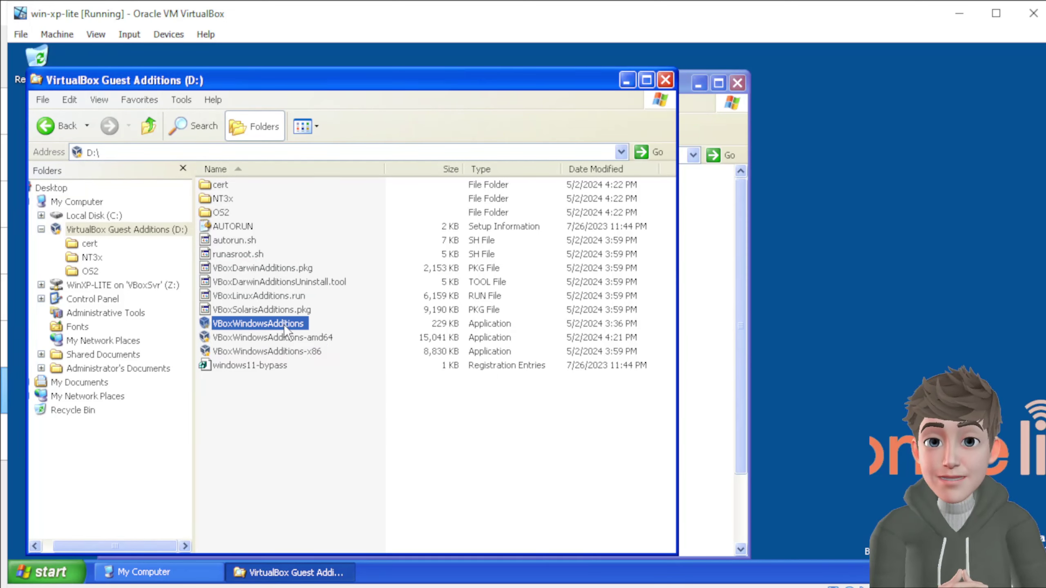
key("Down")
double_click(222, 212)
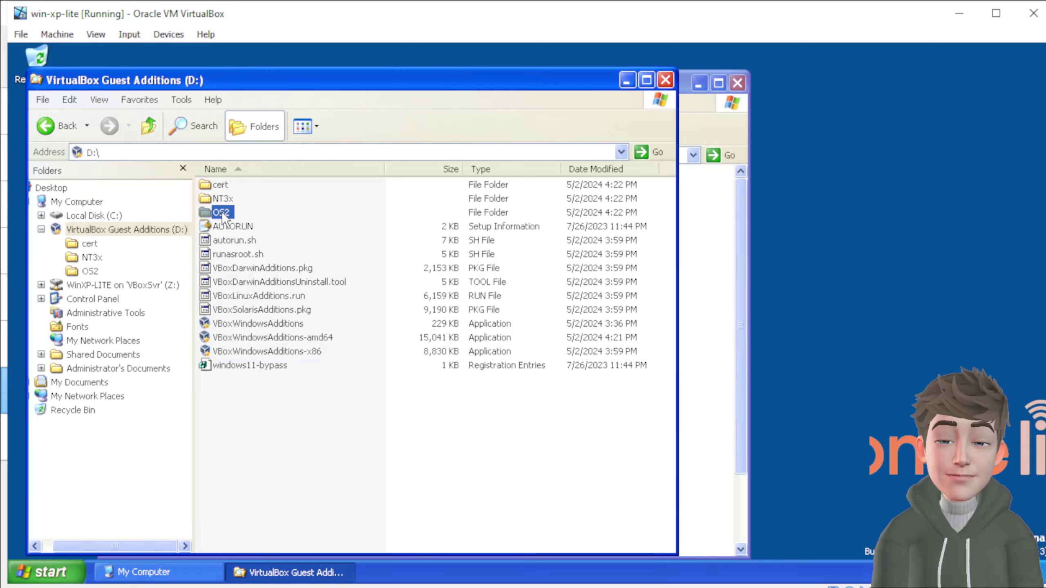
left_click(50, 125)
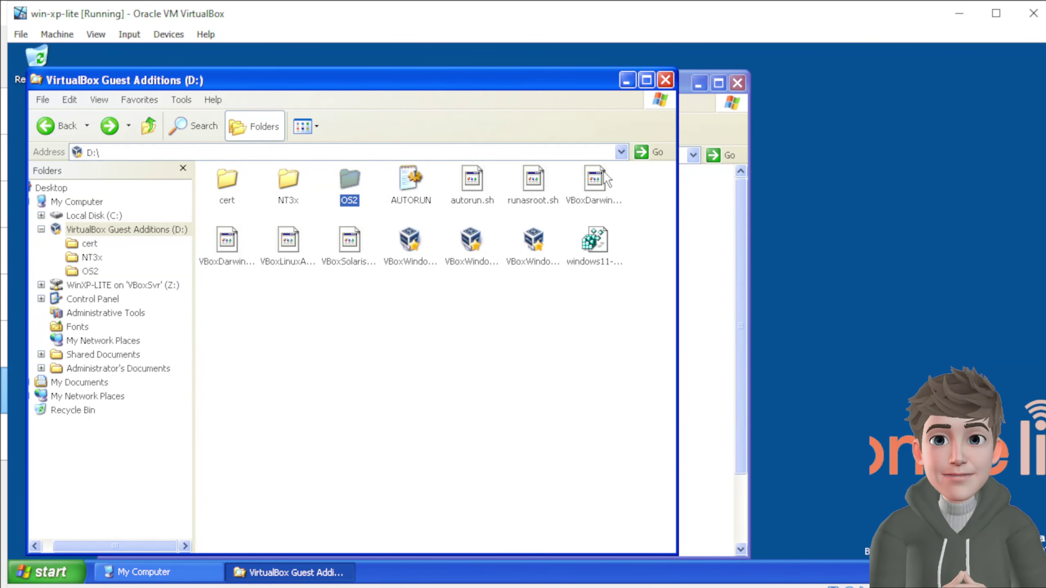
Step: Set the D: drive listing to Details view again and move its window partly off My Computer
left_click(305, 128)
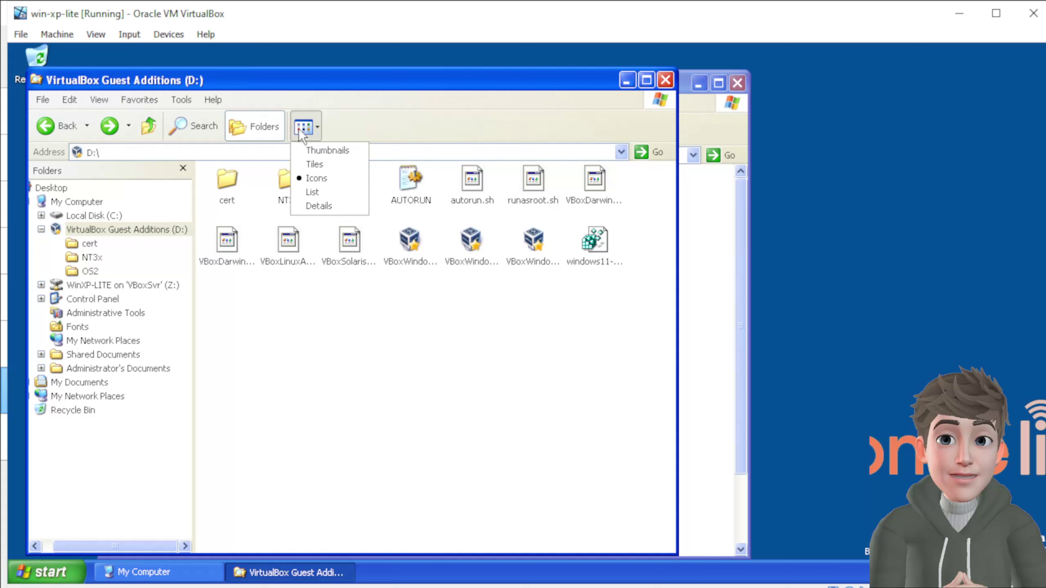
left_click(317, 206)
left_click_drag(246, 83, 454, 87)
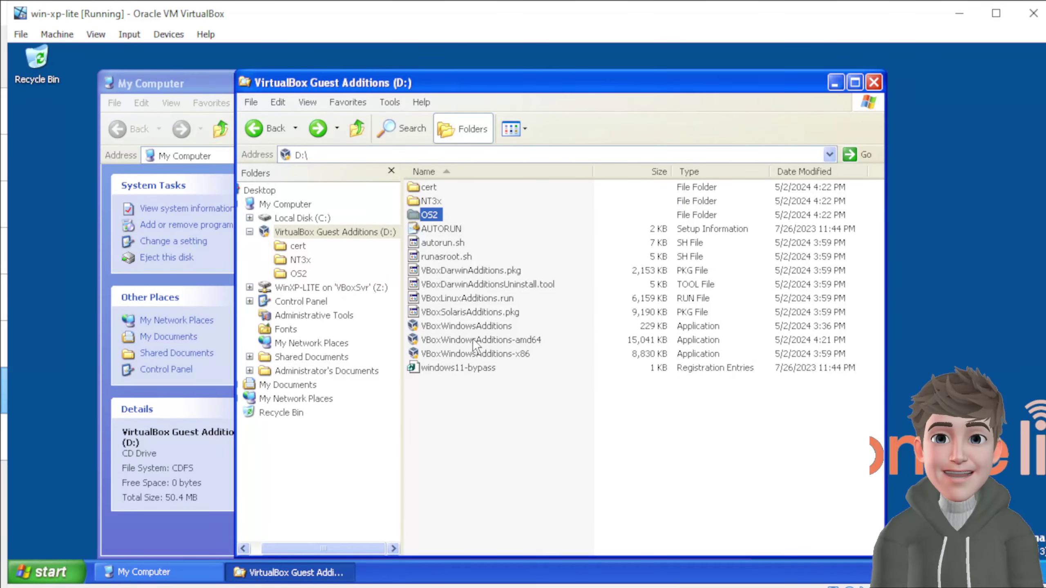
Step: Highlight the VBoxWindowsAdditions installer and its amd64 variant in turn, ending with VBoxWindowsAdditions-x86 selected
left_click(484, 326)
left_click(481, 344)
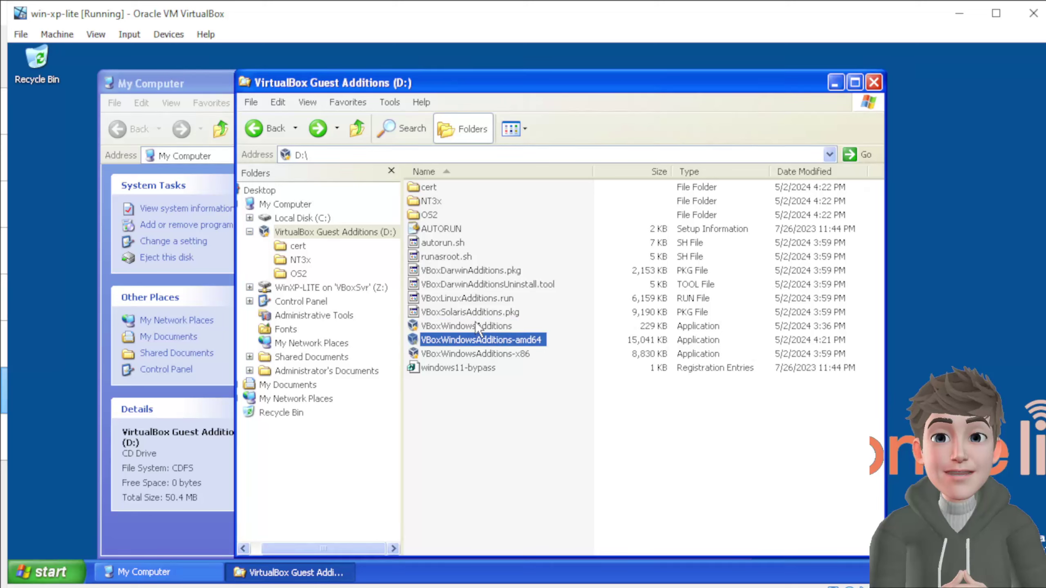
left_click(480, 328)
left_click(477, 350)
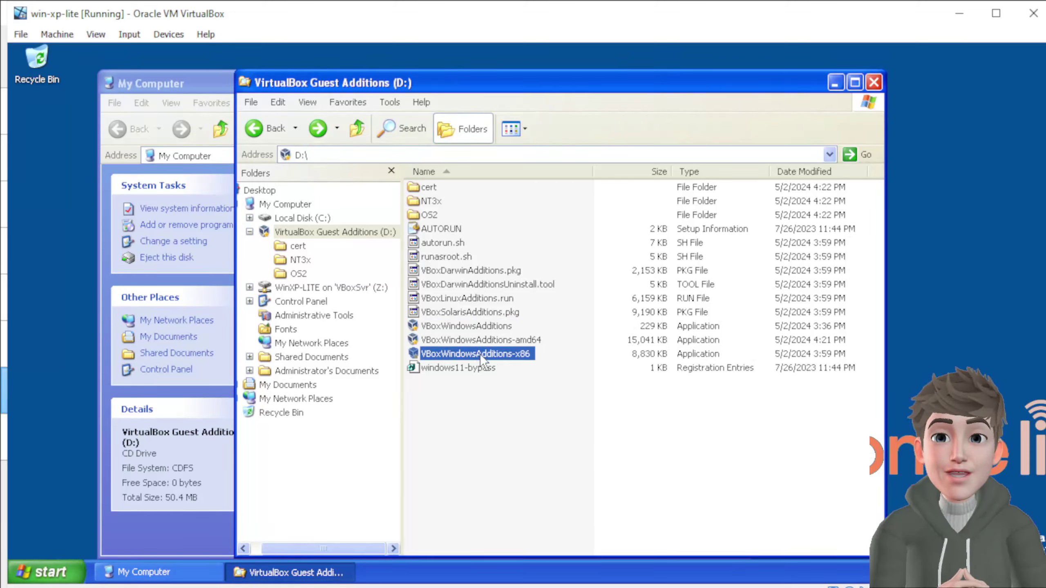
Step: Run the VBoxWindowsAdditions installer and install Guest Additions 7.0.18 with the default location and components
left_click(471, 326)
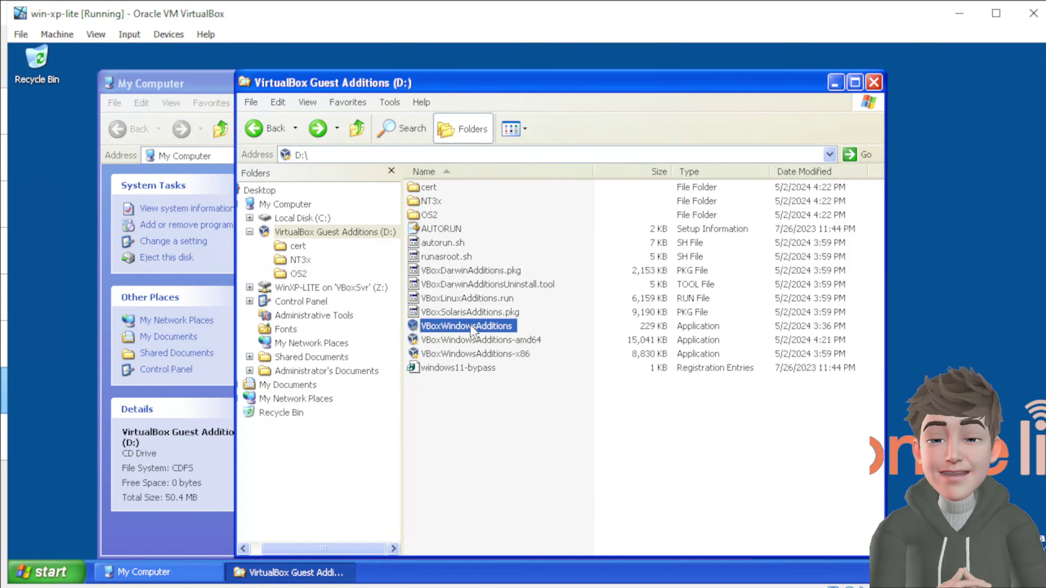
double_click(462, 326)
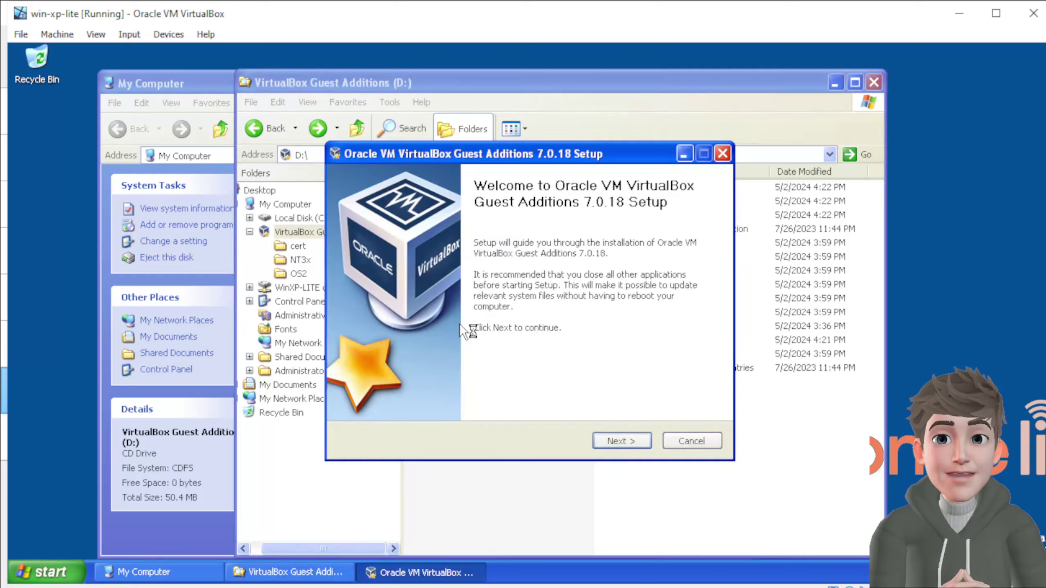
left_click(624, 437)
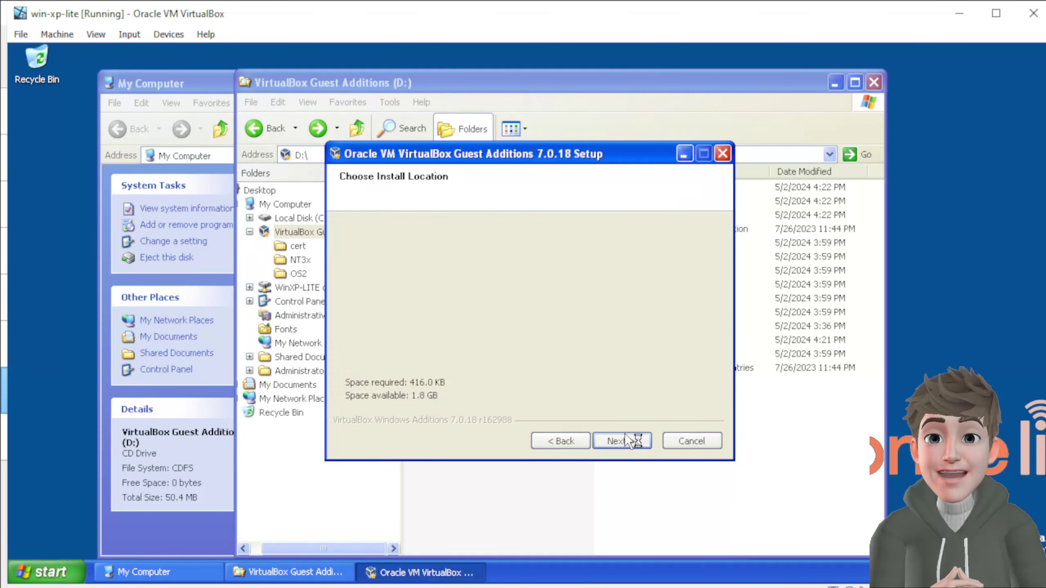
left_click(635, 441)
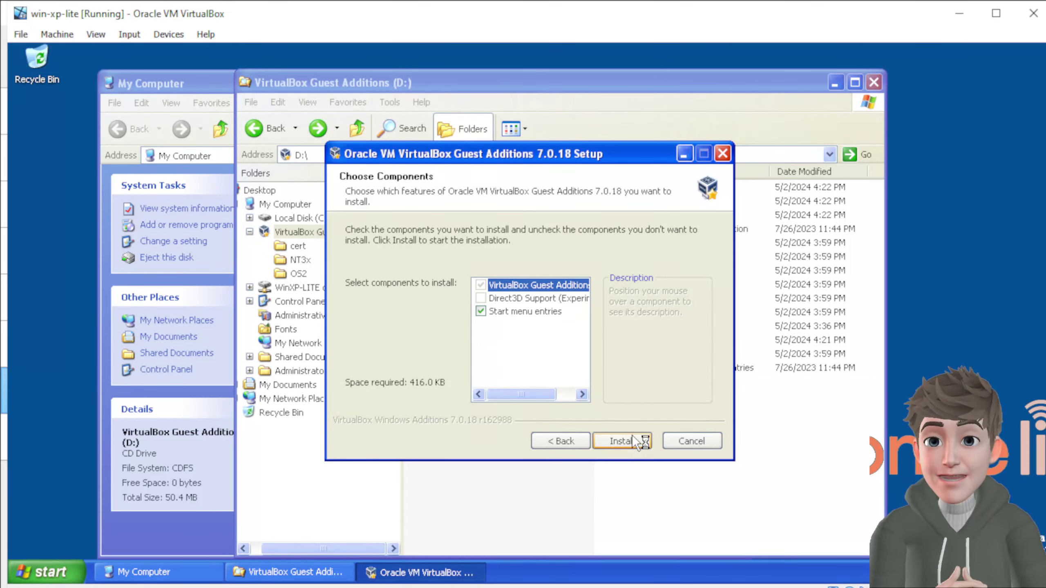
left_click(632, 439)
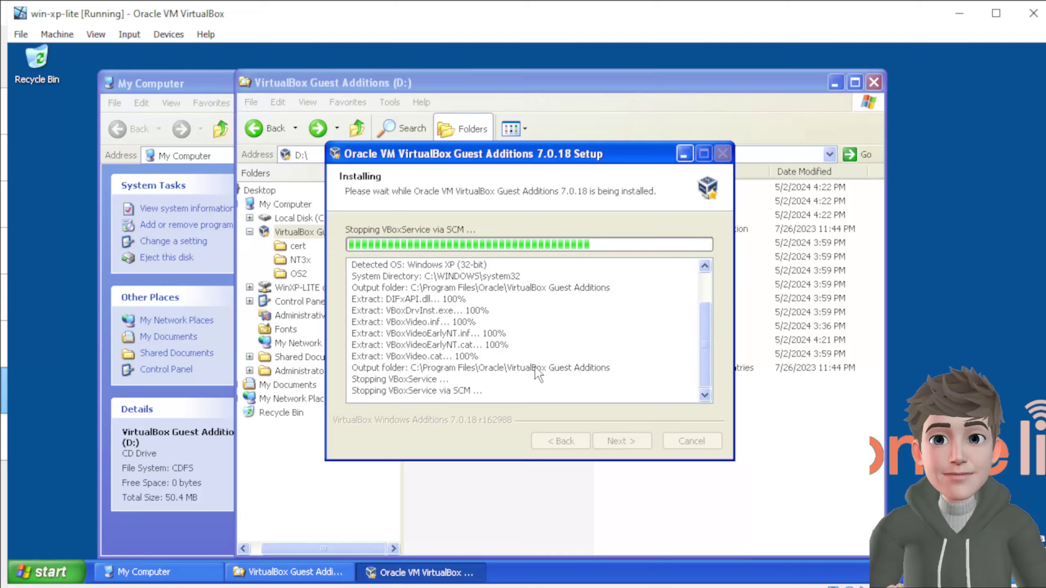
Step: Set both Shared Clipboard and Drag and Drop to Bidirectional for the win-xp-lite machine
left_click(170, 35)
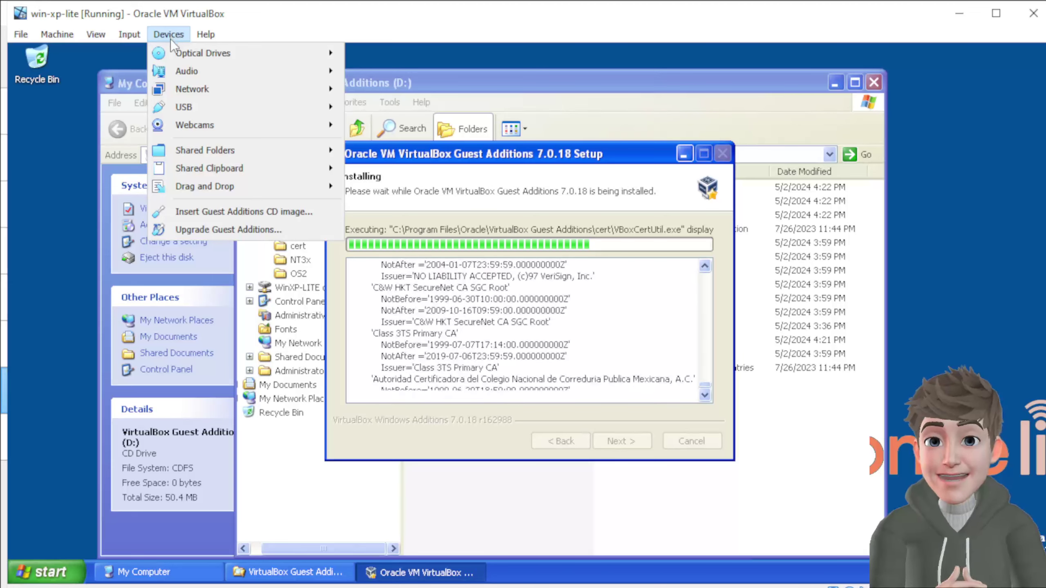
mouse_move(236, 170)
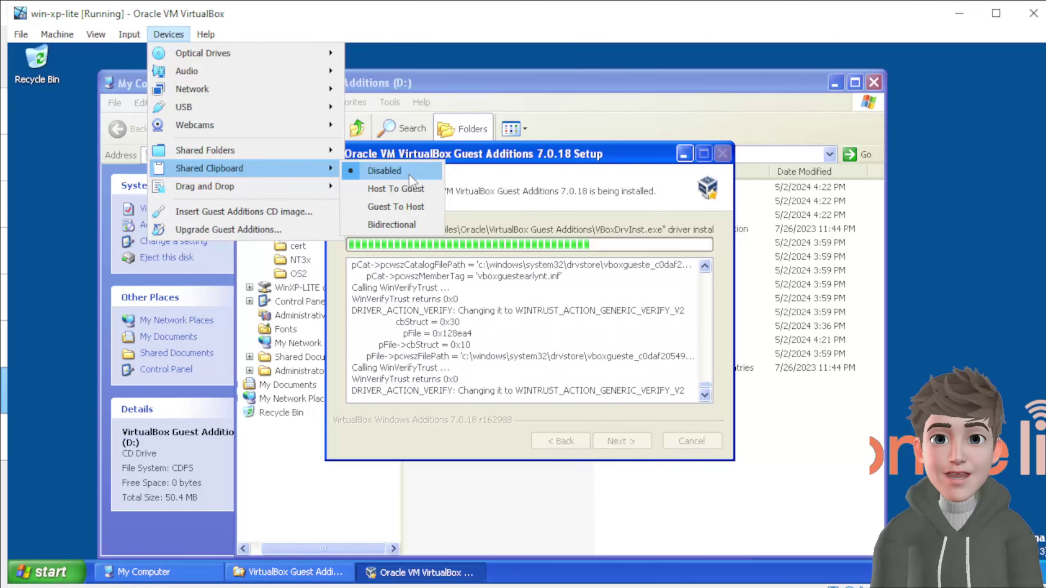
left_click(400, 221)
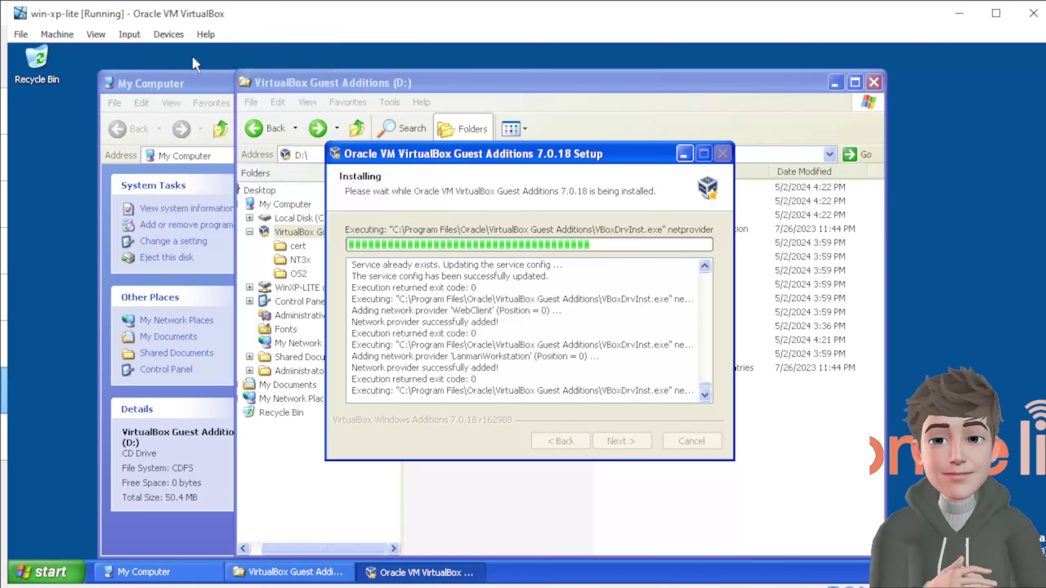
left_click(168, 35)
mouse_move(247, 186)
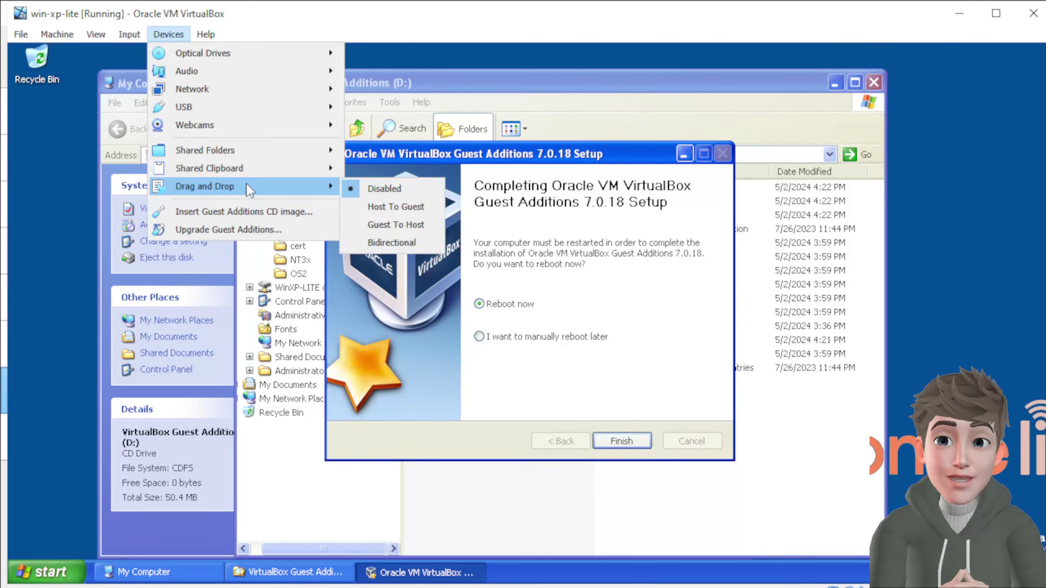
left_click(399, 242)
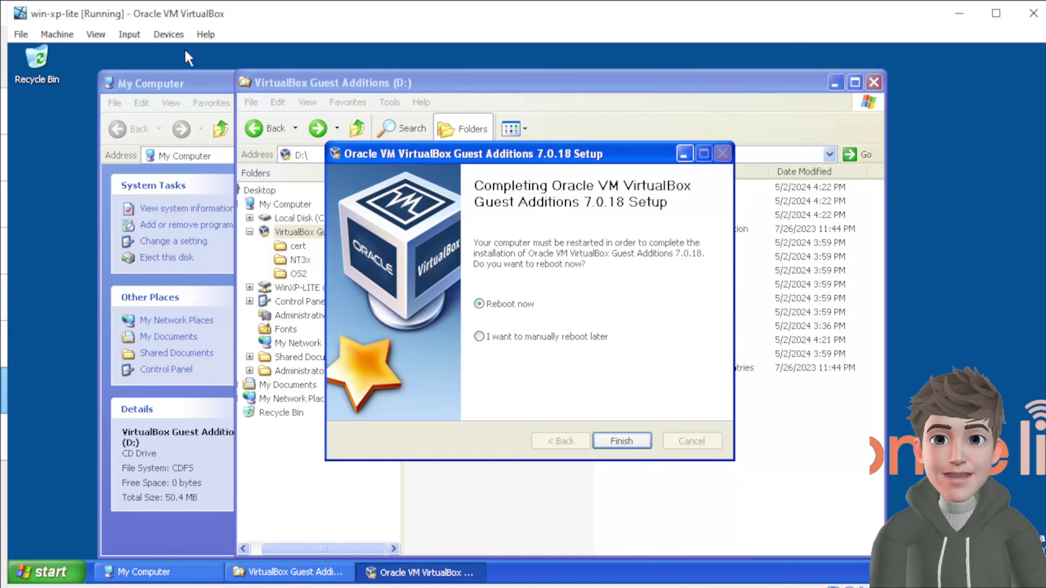
left_click(169, 35)
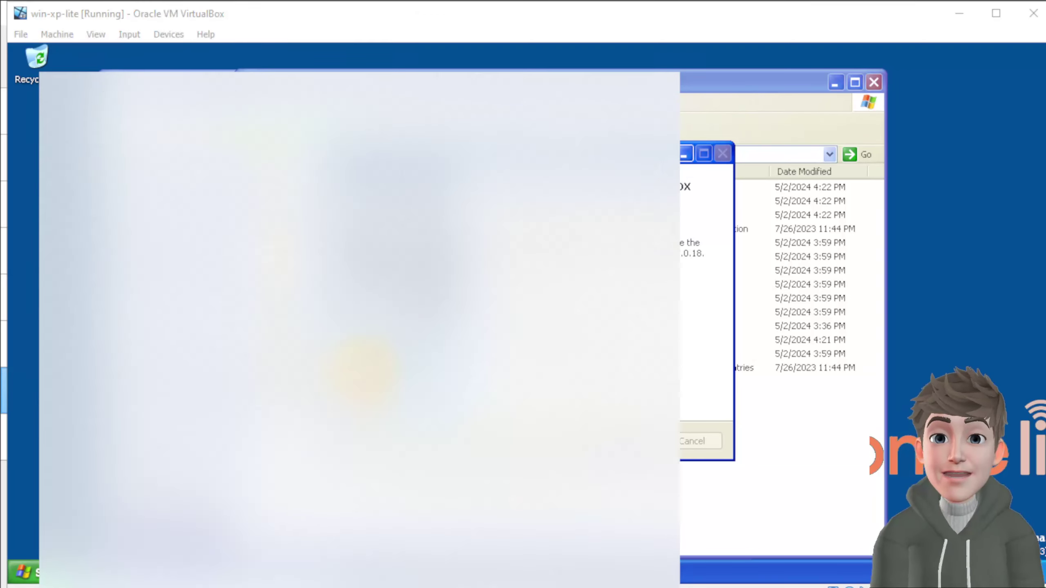
Step: Enter "sdadasdsa" in the host's Windows search, copy it, and try to paste it into the guest's Run dialog
type("sdadasdsa")
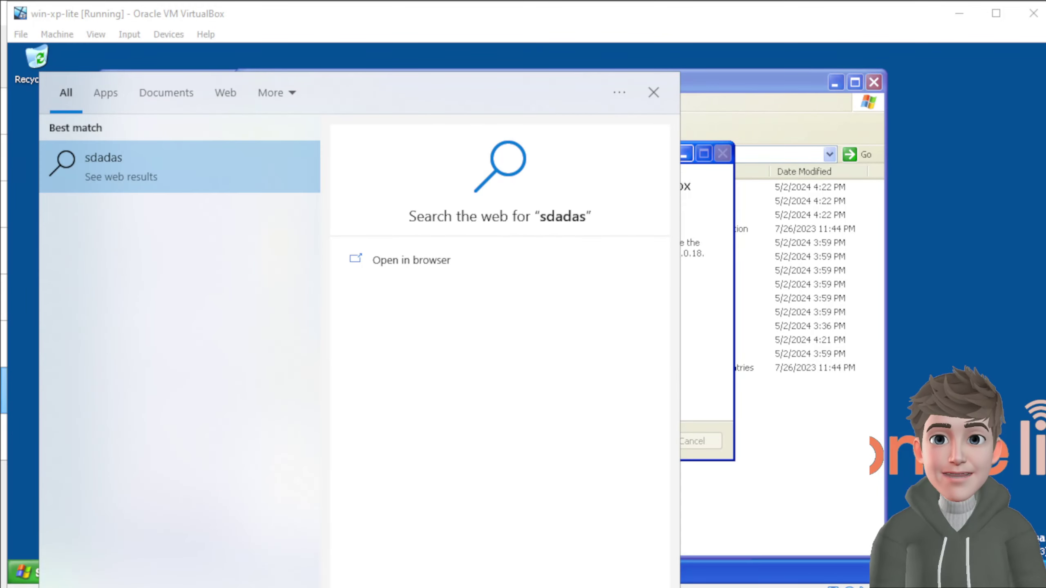
right_click(71, 581)
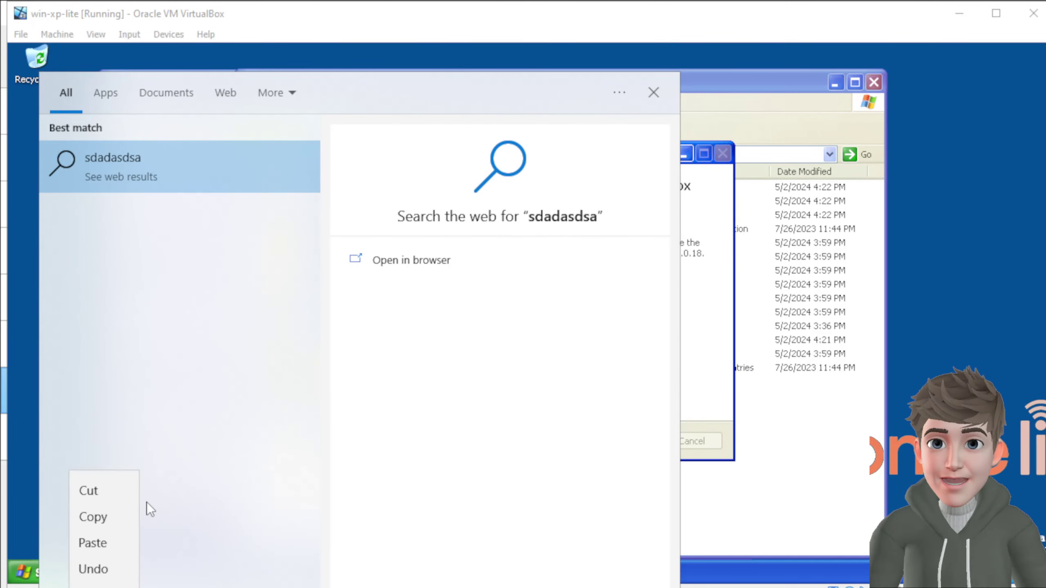
left_click(114, 508)
left_click(29, 466)
left_click(43, 561)
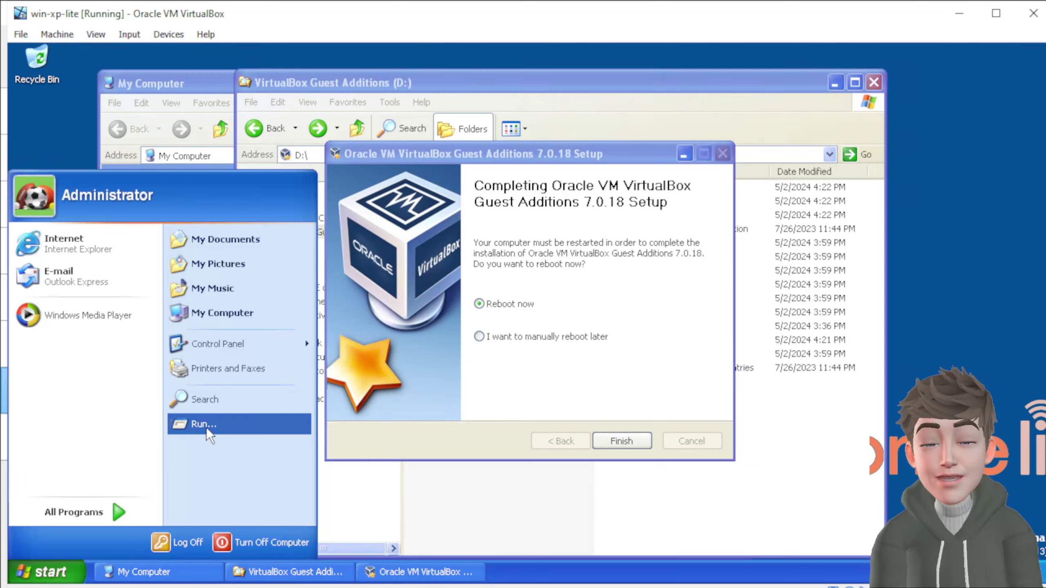
left_click(193, 425)
right_click(116, 483)
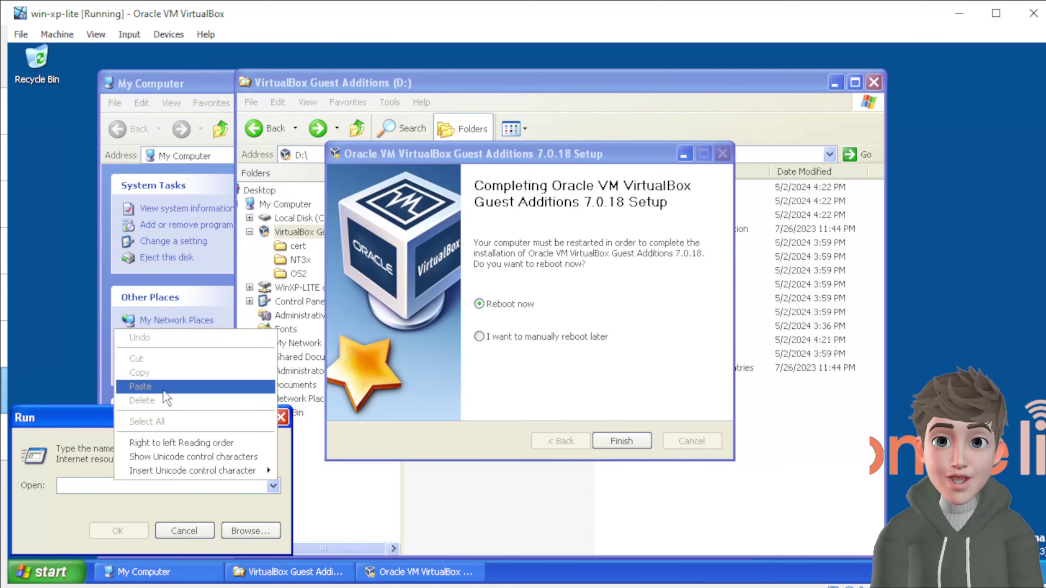
Step: Restore the machine window down and try to transfer the CorelDRAW X7 shortcut from the host desktop onto the guest desktop
left_click(170, 35)
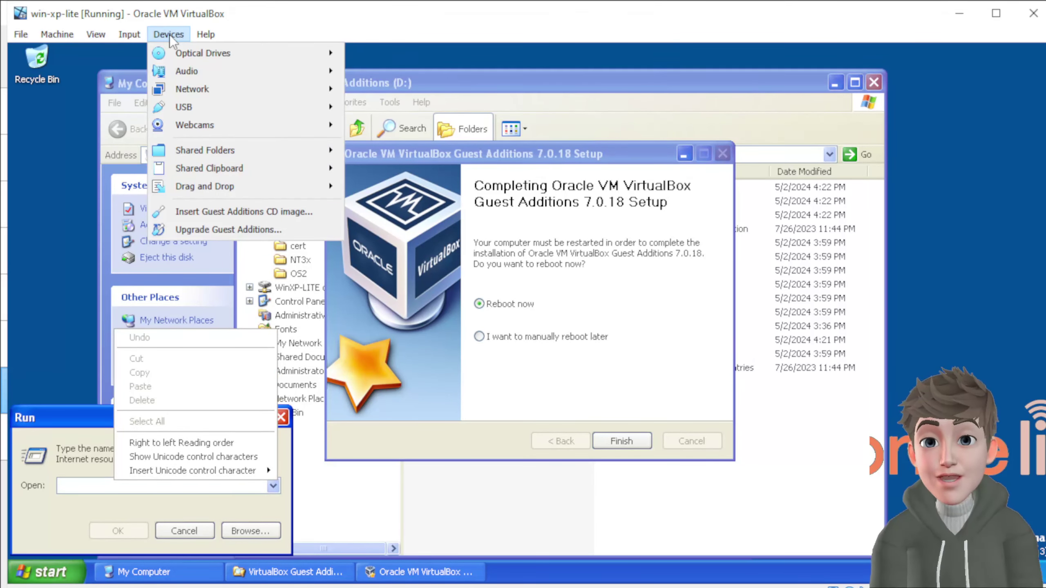
mouse_move(214, 172)
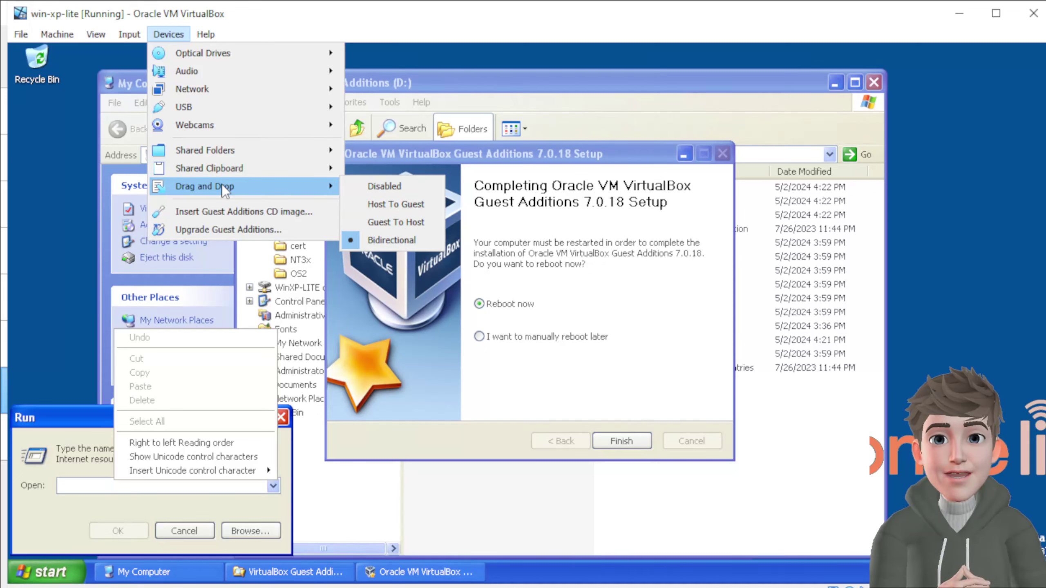
left_click(546, 22)
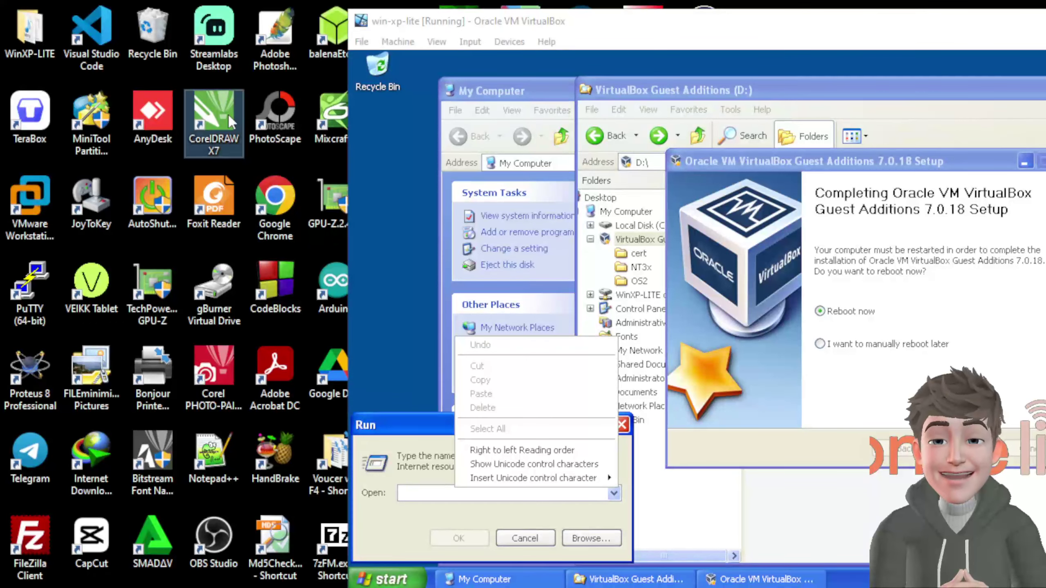
left_click_drag(228, 115, 409, 158)
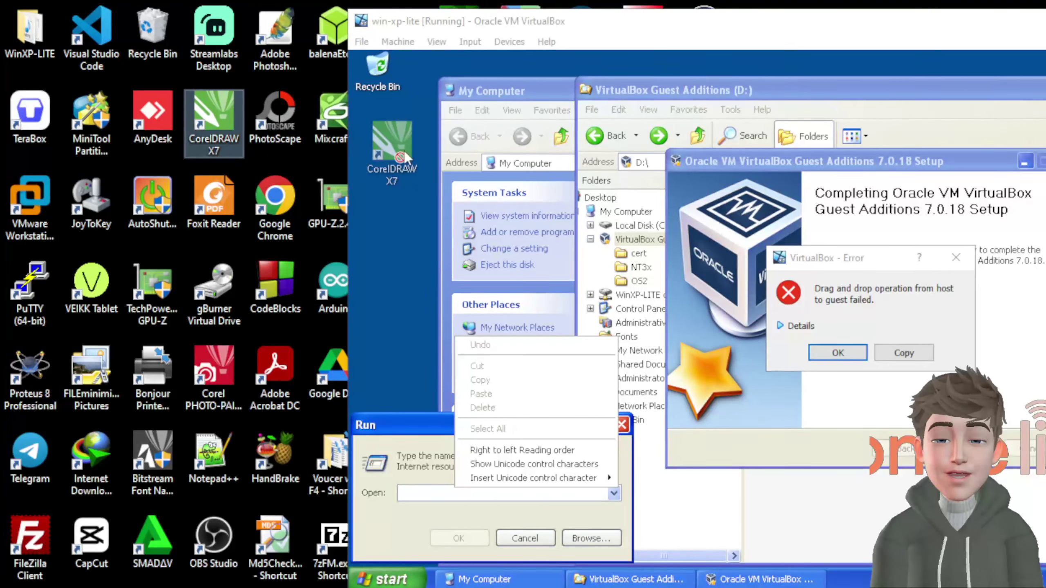
left_click(838, 353)
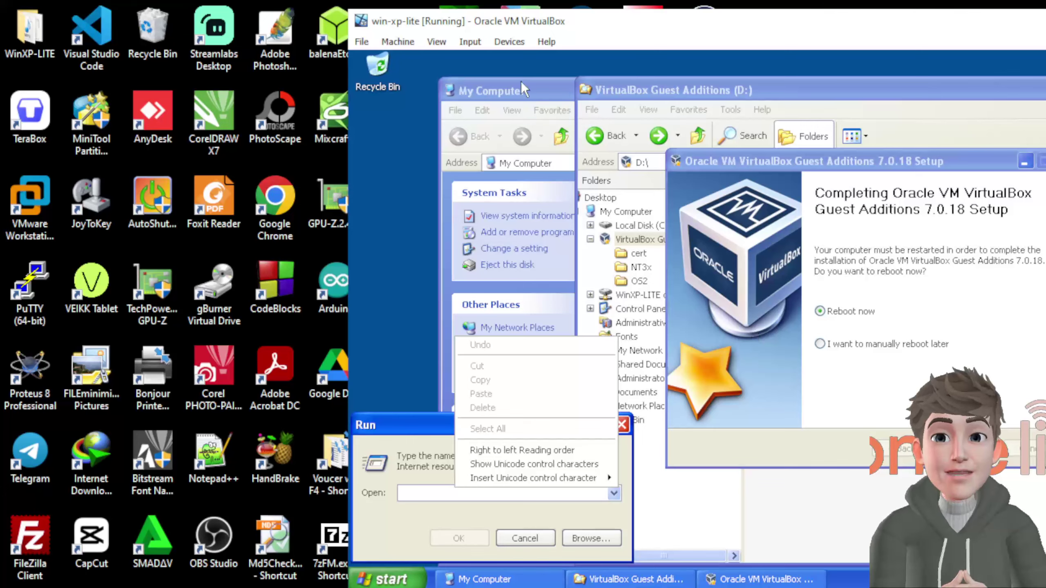
Step: Maximize the virtual machine window and cancel the guest's Run dialog
left_click(507, 41)
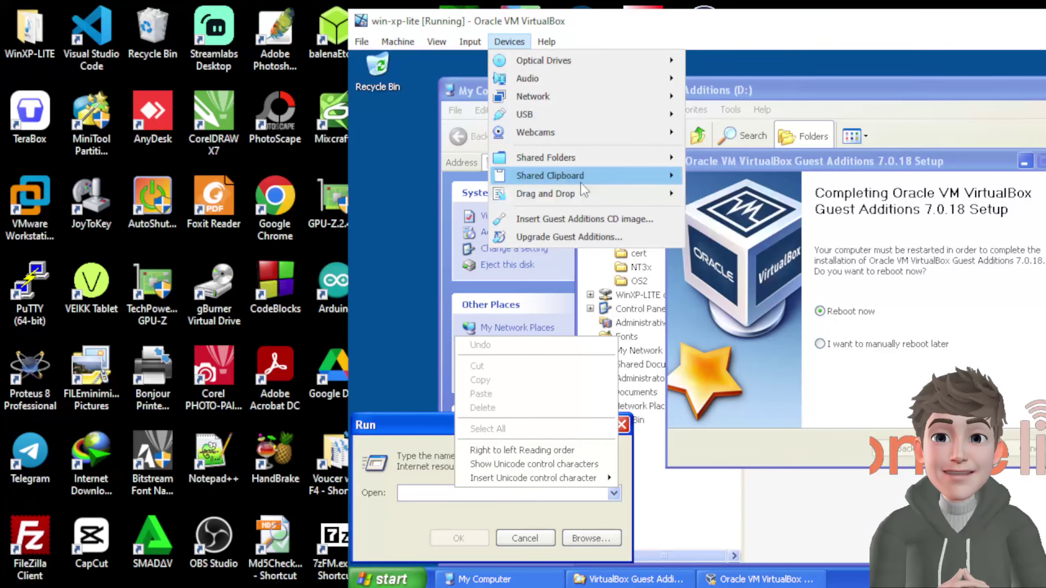
left_click(742, 27)
double_click(741, 27)
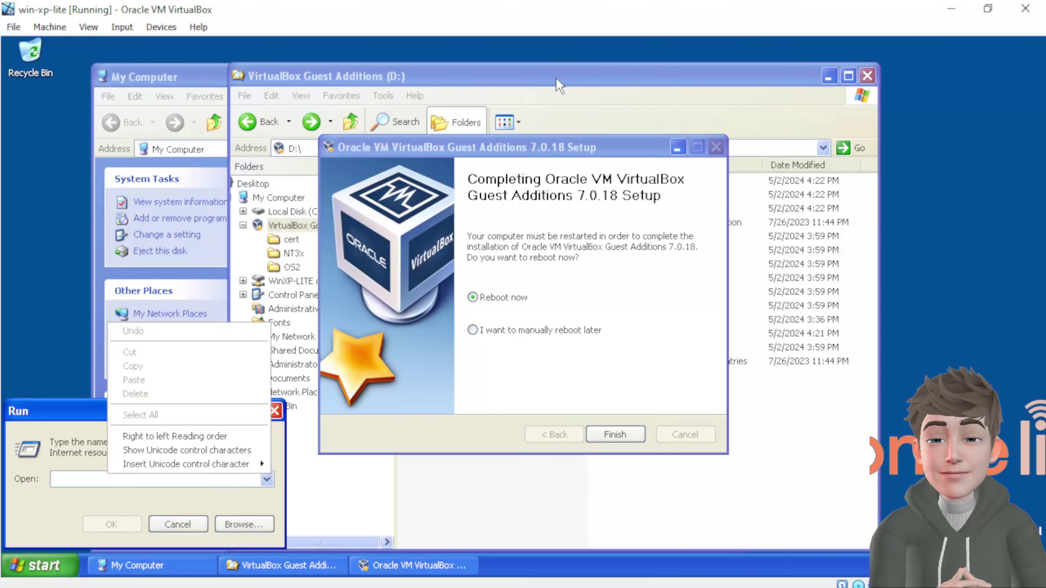
left_click(75, 410)
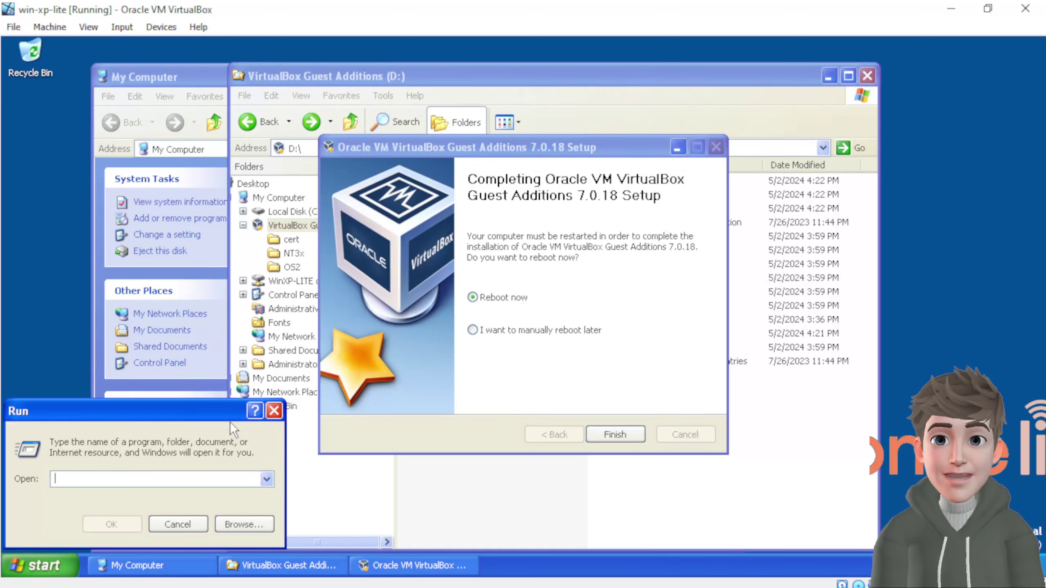
left_click(178, 530)
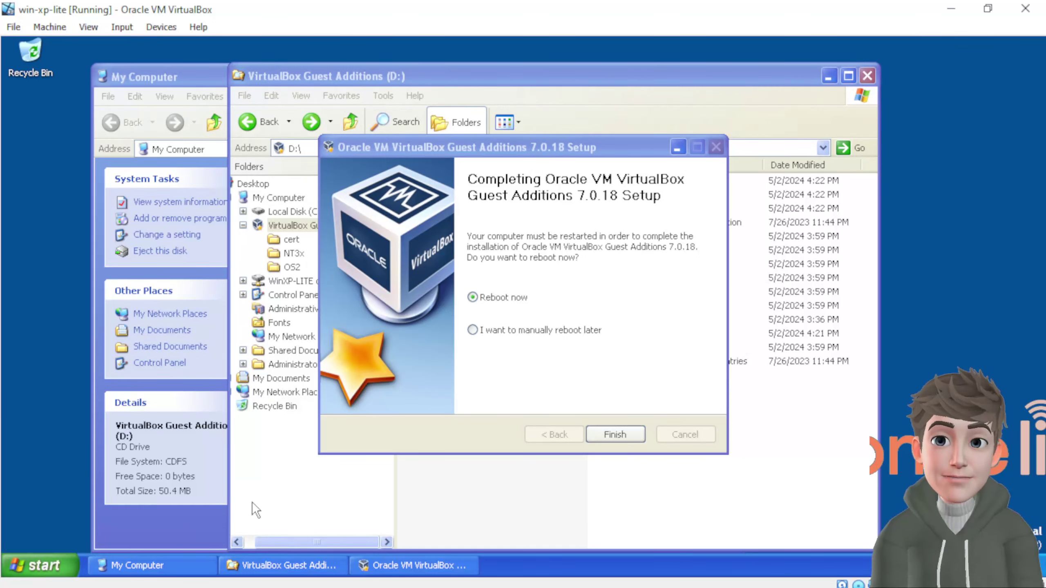
Step: Check the Shared Clipboard and Drag and Drop modes, selecting Bidirectional again for Drag and Drop
left_click(178, 28)
mouse_move(203, 181)
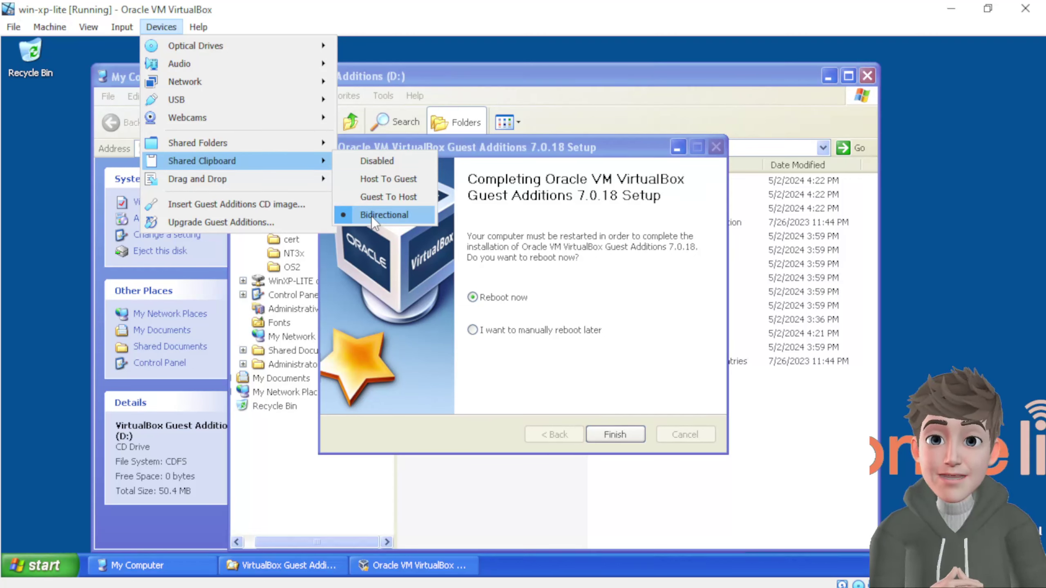
mouse_move(245, 183)
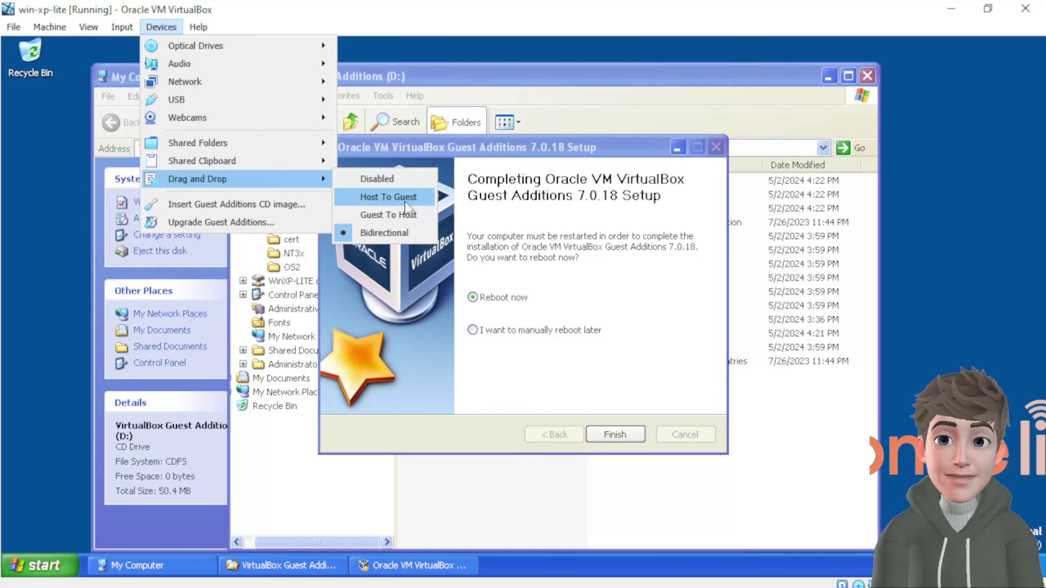
left_click(383, 233)
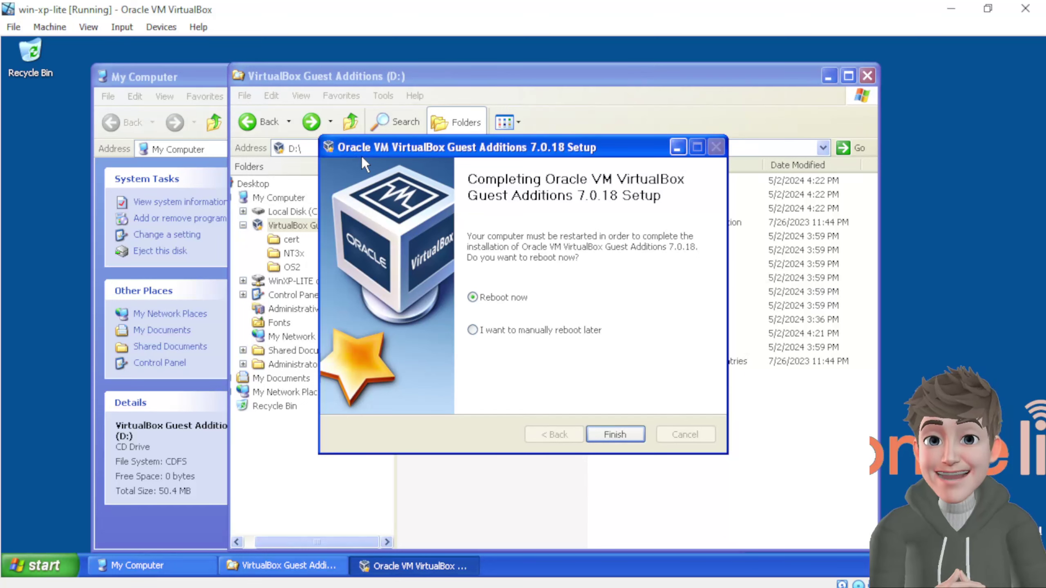
Step: Finish the Guest Additions setup with Reboot now selected so the guest restarts
left_click_drag(456, 144, 516, 145)
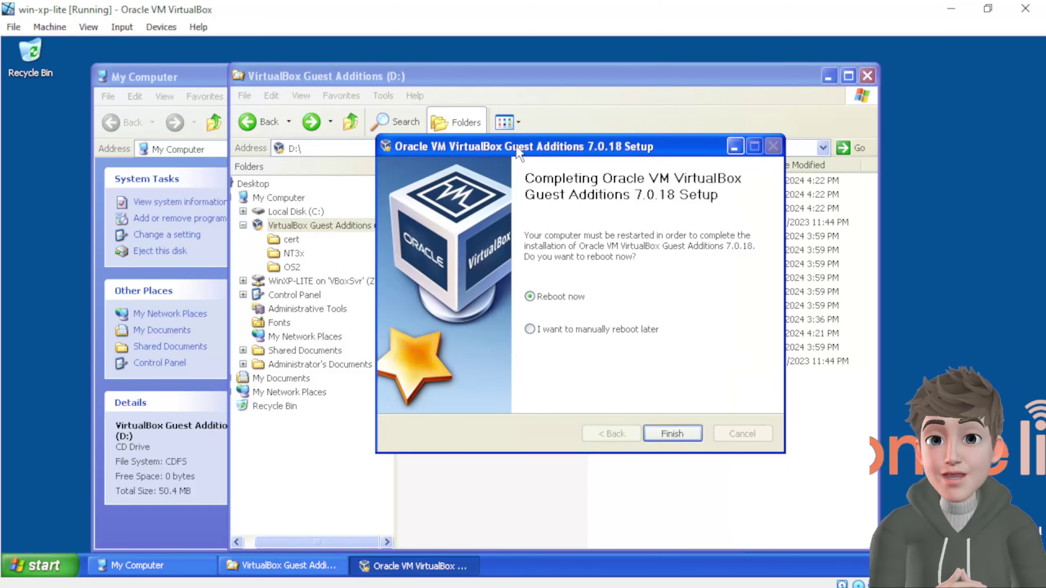
left_click(671, 433)
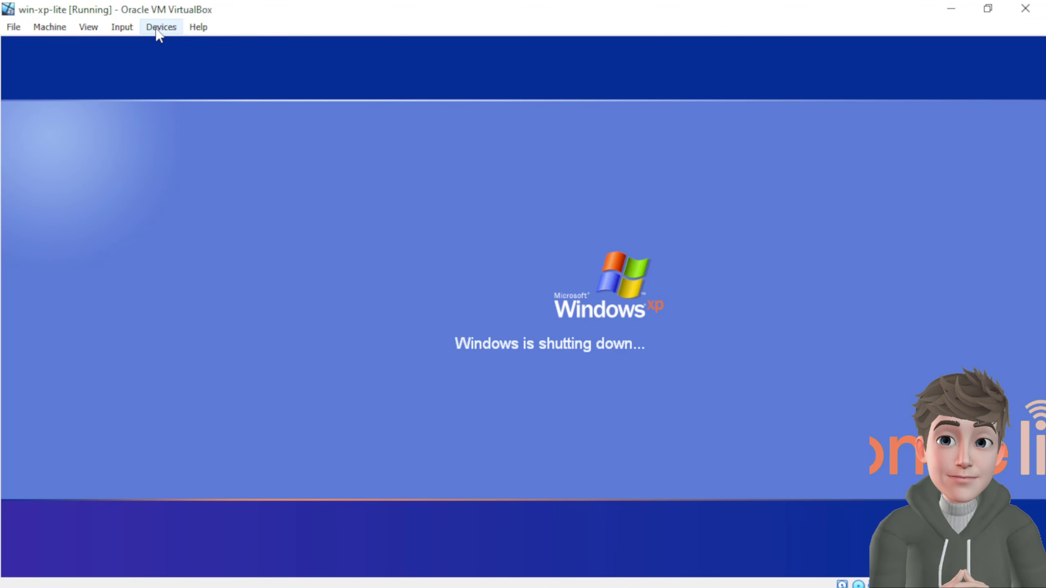
left_click(158, 28)
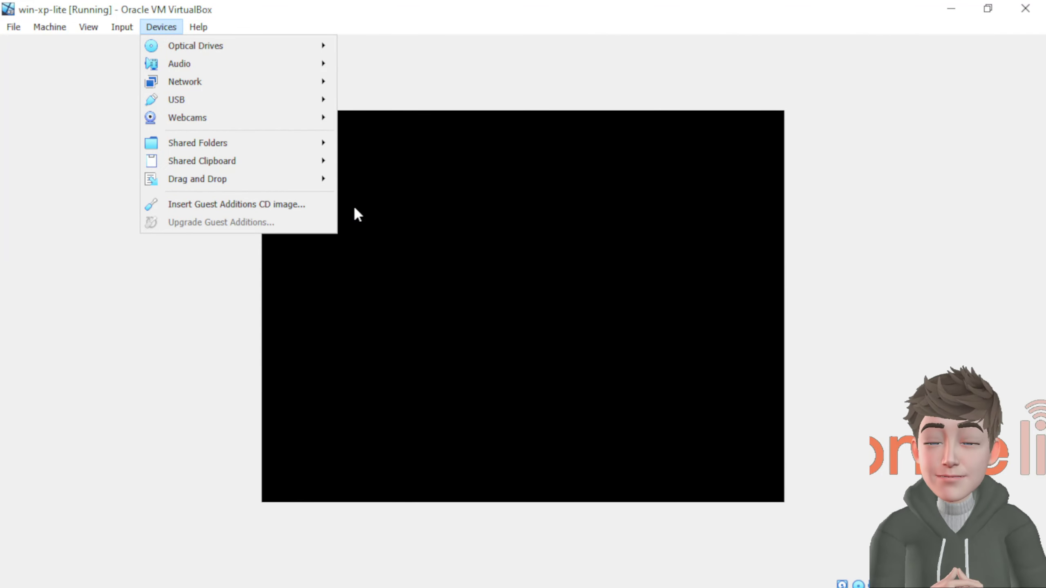
left_click(419, 81)
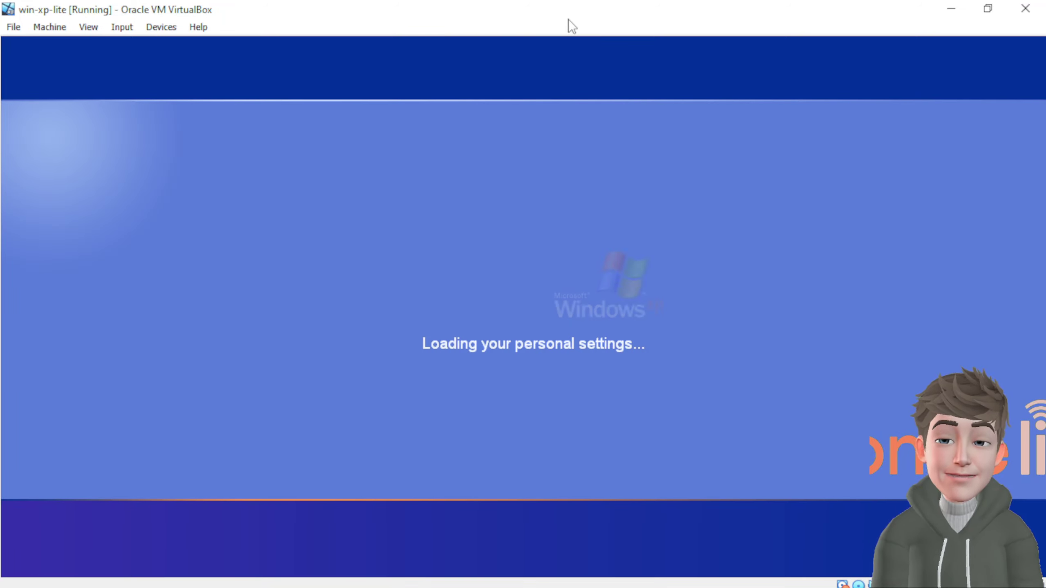
Step: Restore the virtual machine window down, narrow it, and place it beside the first column of host desktop icons
double_click(569, 18)
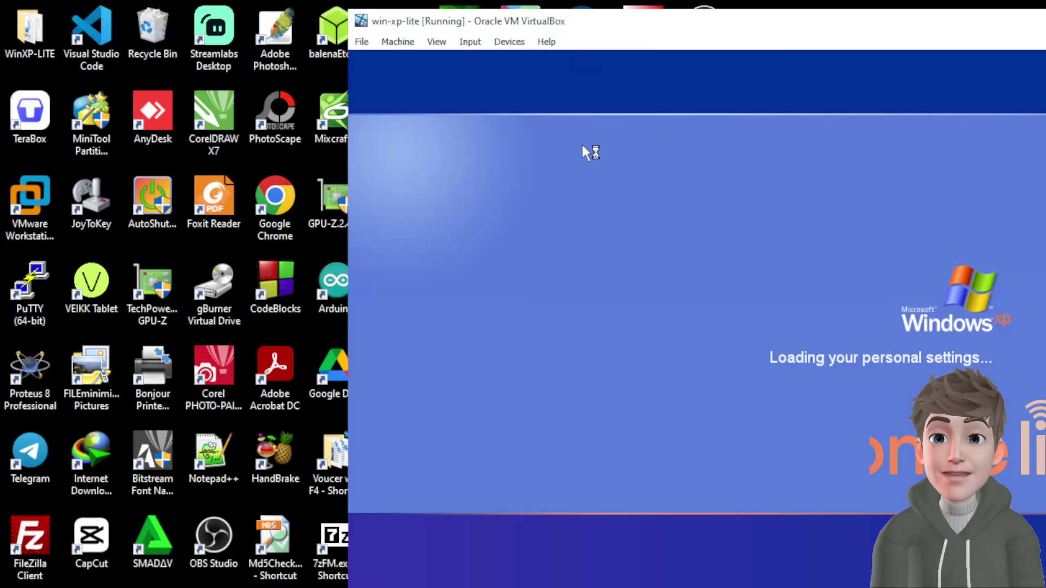
left_click_drag(680, 39, 730, 44)
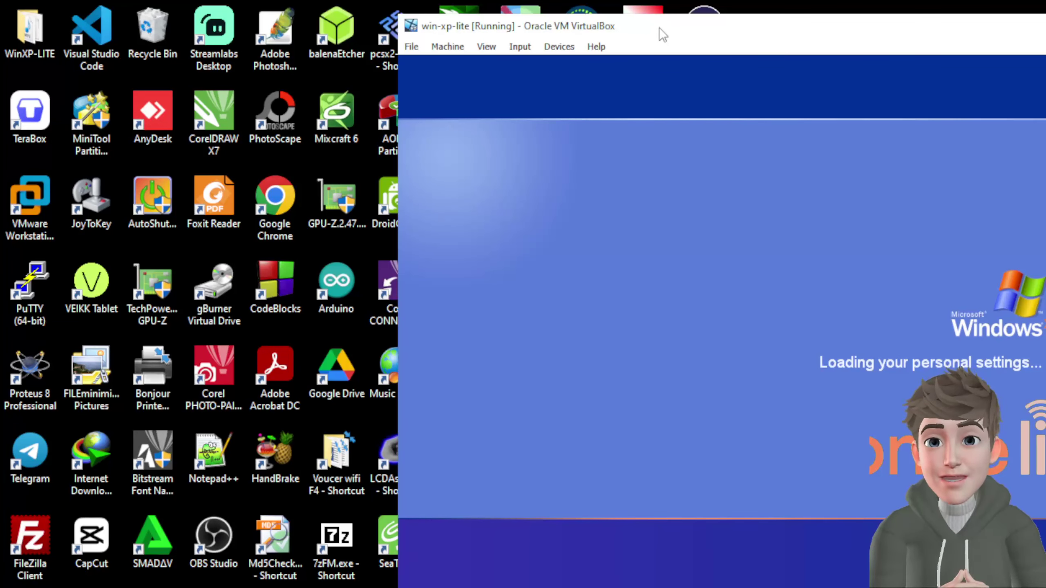
left_click_drag(658, 28, 299, 24)
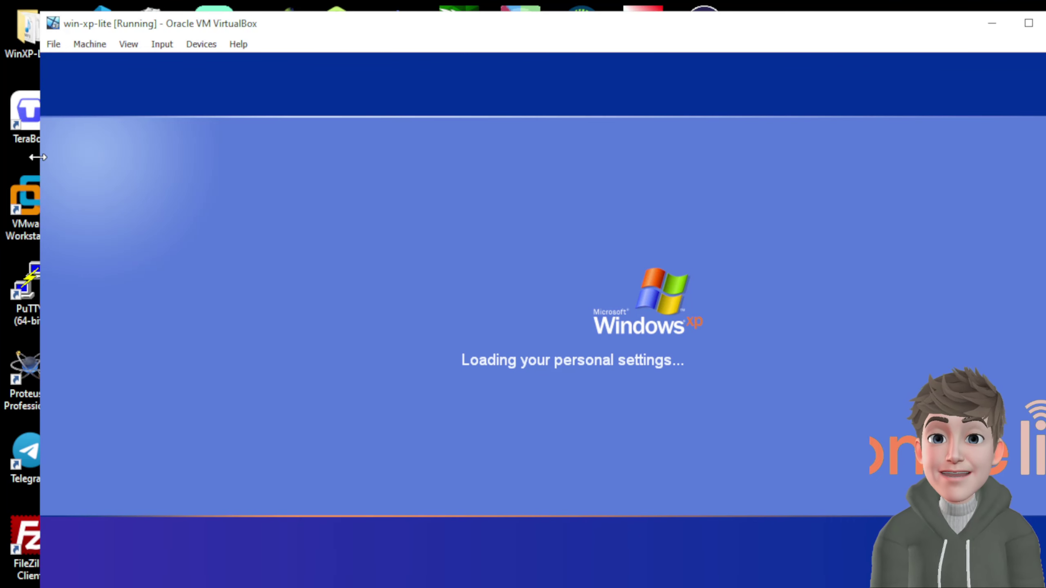
left_click_drag(41, 156, 261, 157)
left_click_drag(632, 34, 431, 29)
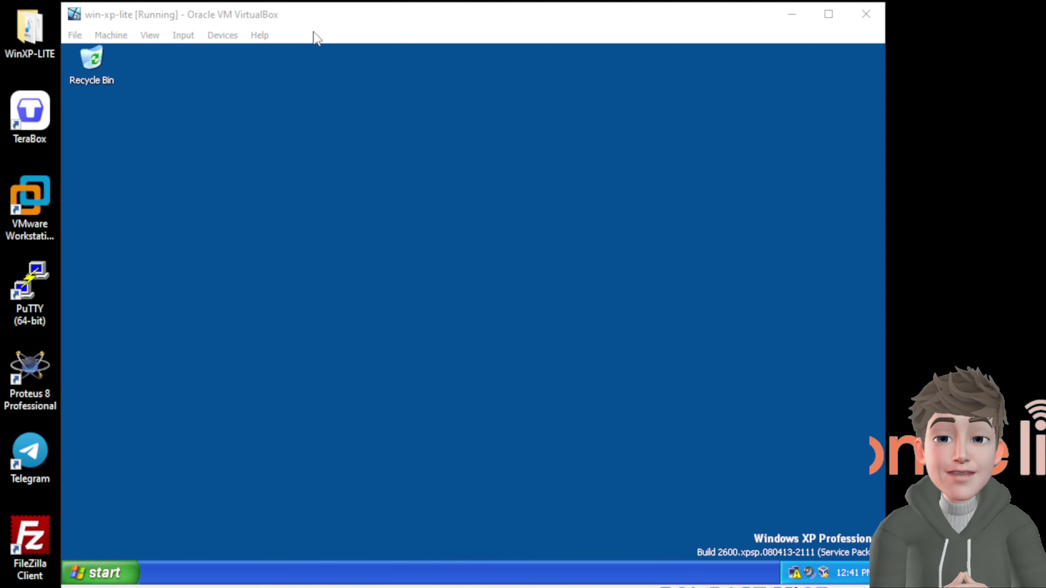
Step: Move the virtual machine window to expose several columns of host icons and check its Shared Clipboard and Drag and Drop modes
left_click_drag(318, 17, 546, 23)
left_click(451, 41)
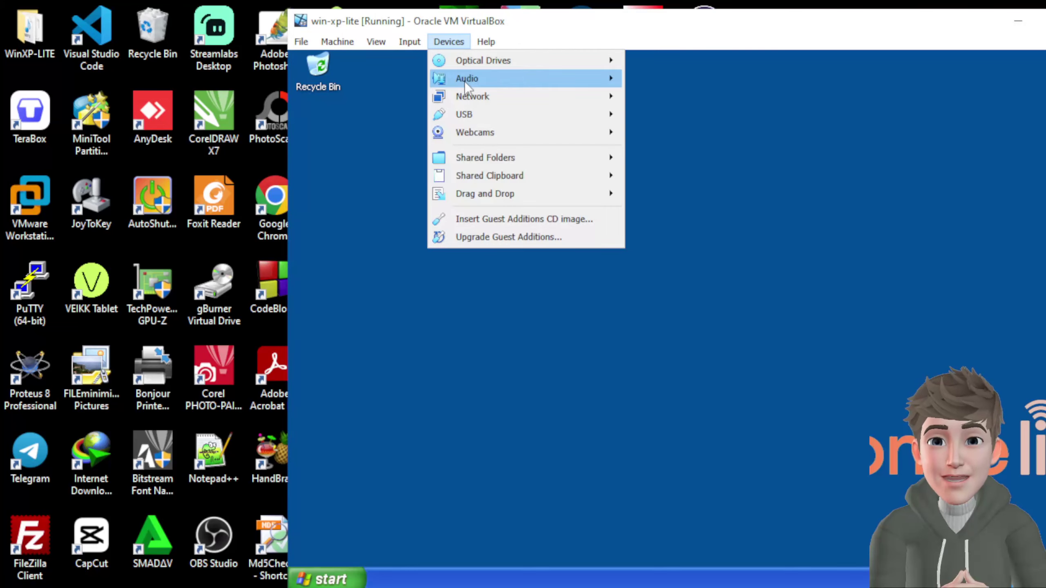
mouse_move(505, 181)
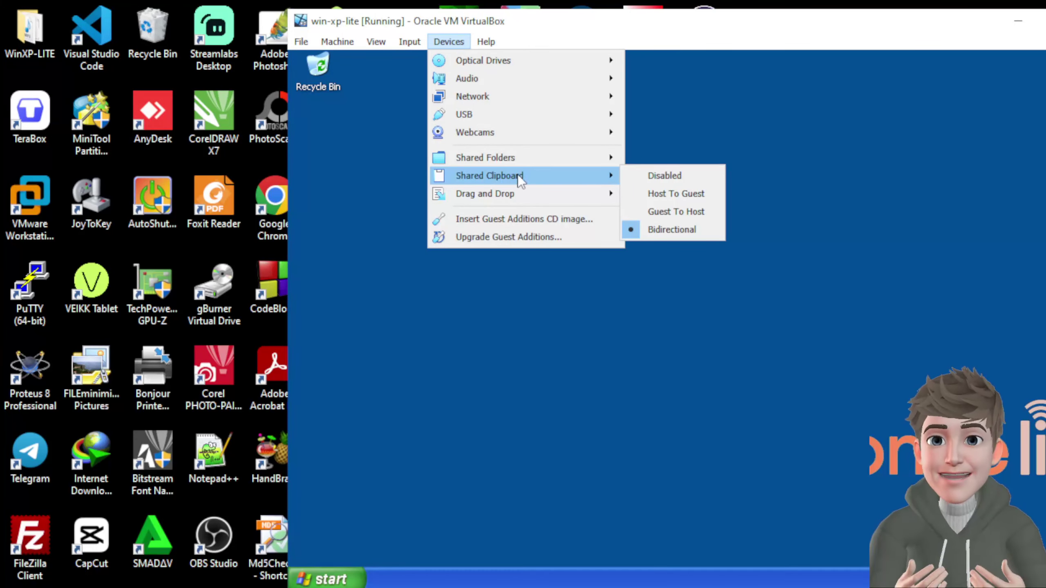
mouse_move(574, 199)
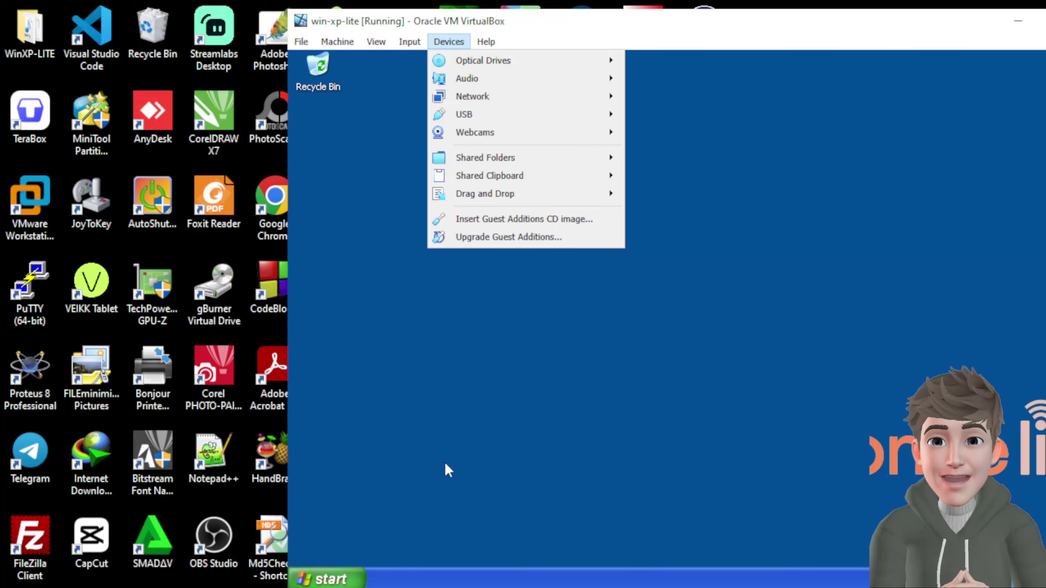
Step: Open the host's Run dialog, move it clear of the desktop corner, and copy its command "ping 192.168.56.103"
key("super+r")
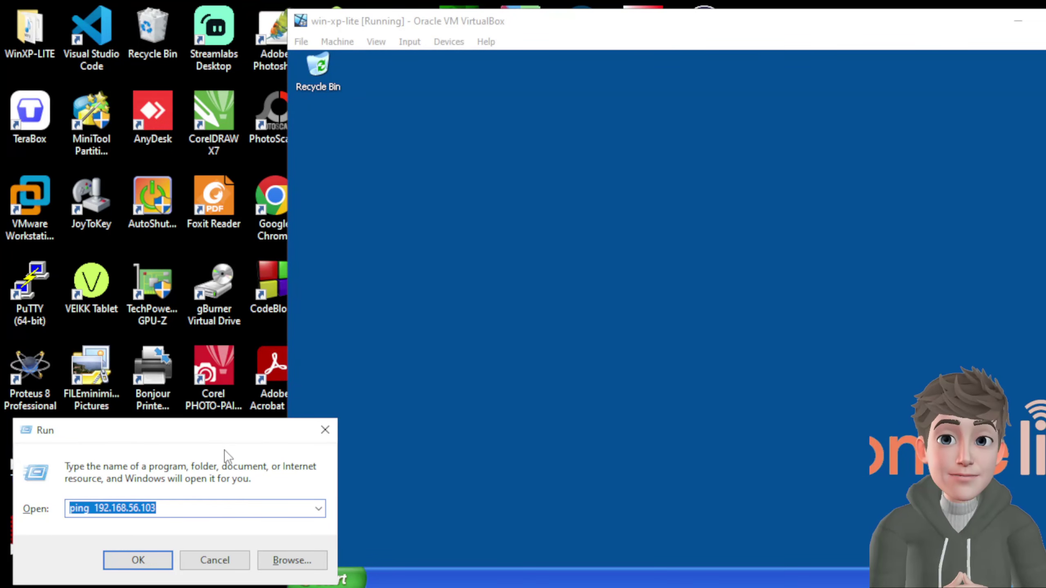
left_click_drag(234, 430, 346, 374)
right_click(261, 452)
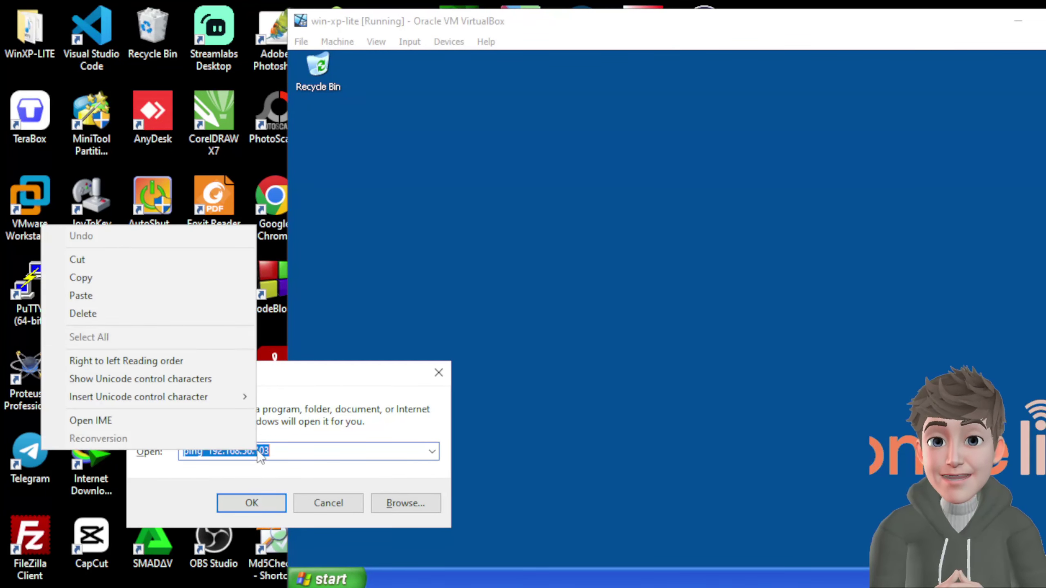
left_click(116, 276)
Step: Open the Run dialog in the guest and paste the command copied from the host into it
left_click(464, 325)
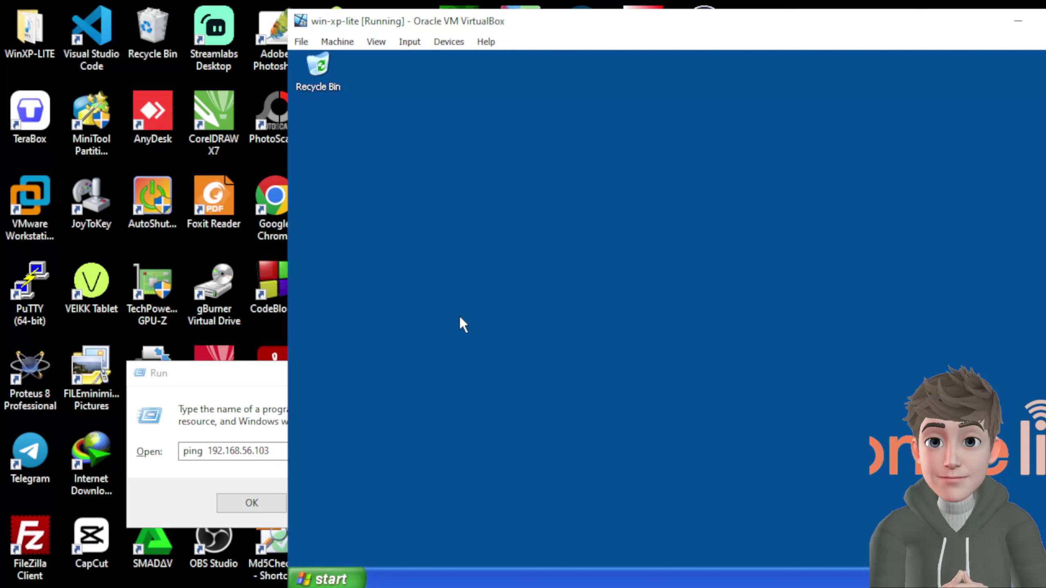
left_click(354, 578)
left_click(511, 432)
right_click(402, 488)
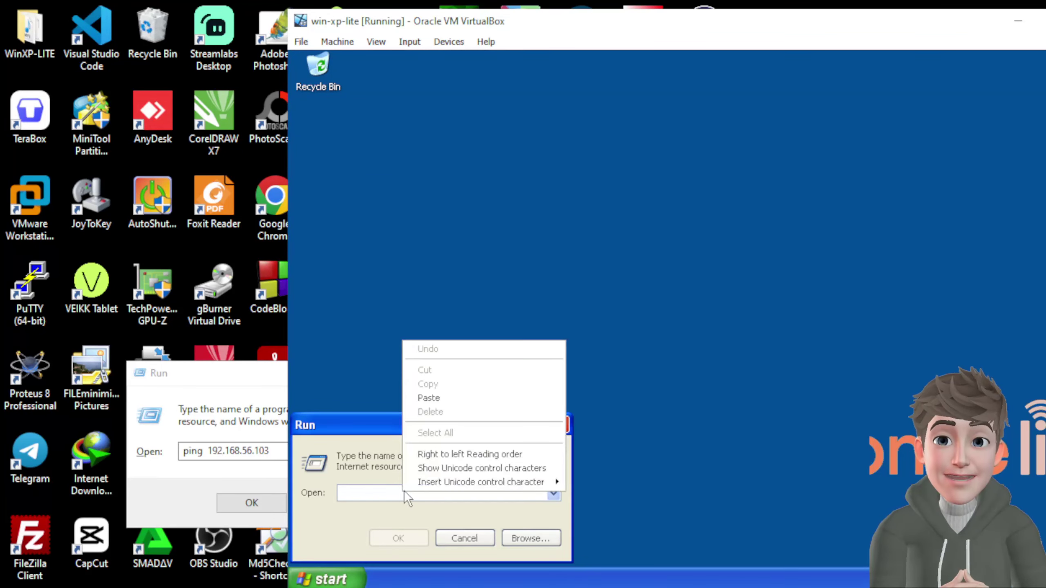
left_click(436, 404)
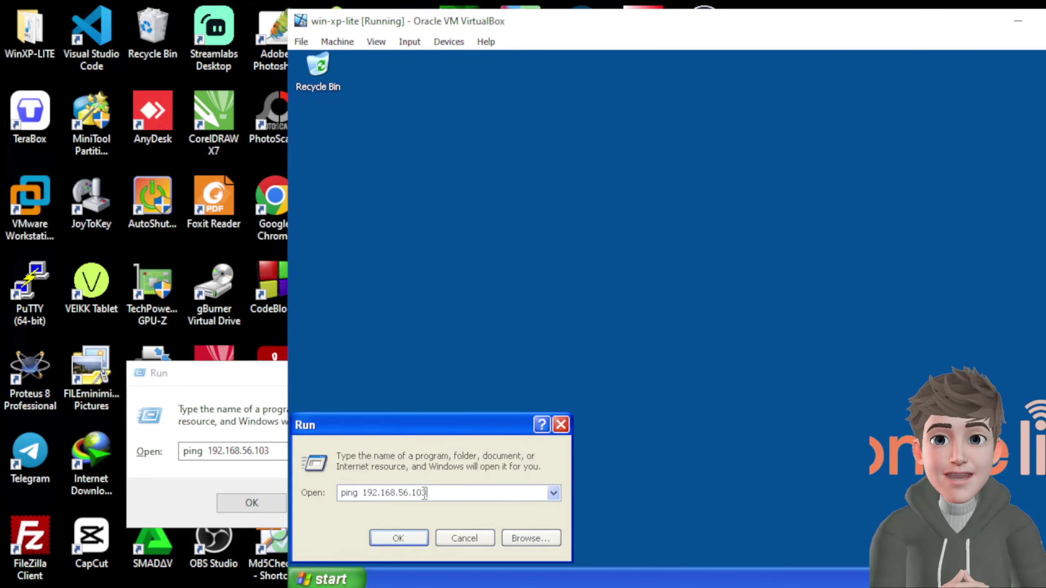
Step: Change the guest's Run command to "ping 192.168.56.100000" and copy the whole command
left_click_drag(428, 492, 418, 494)
type("00000")
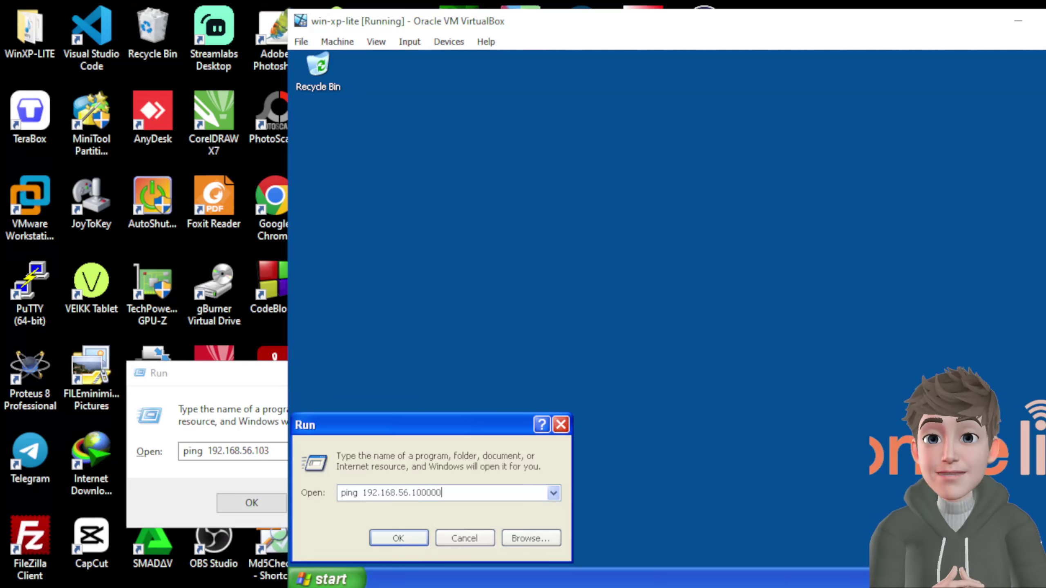
right_click(347, 495)
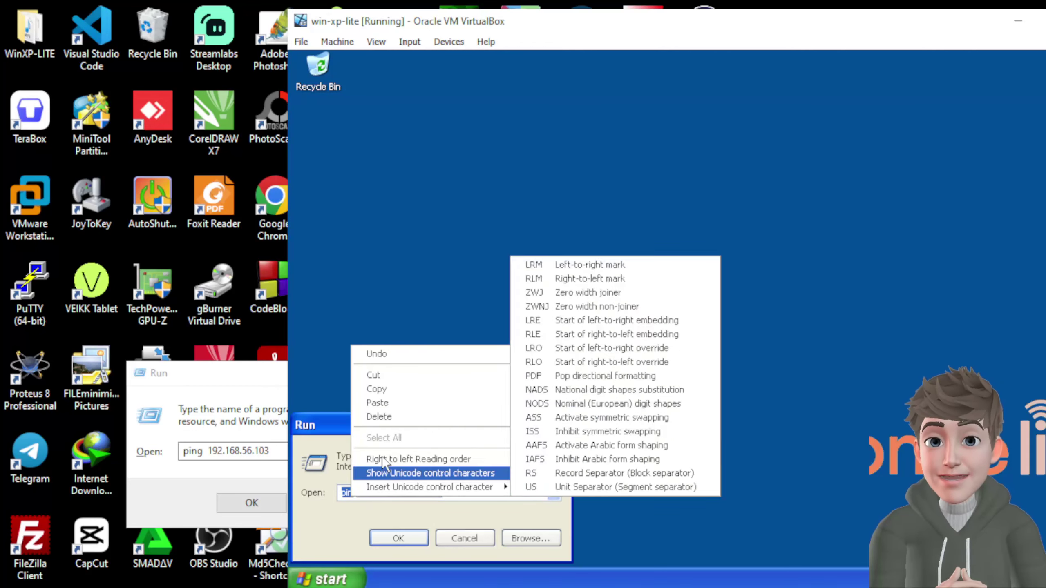
left_click(396, 388)
Step: Replace the command in the host's Run dialog with the one copied from the guest
left_click(248, 451)
left_click_drag(276, 455, 105, 452)
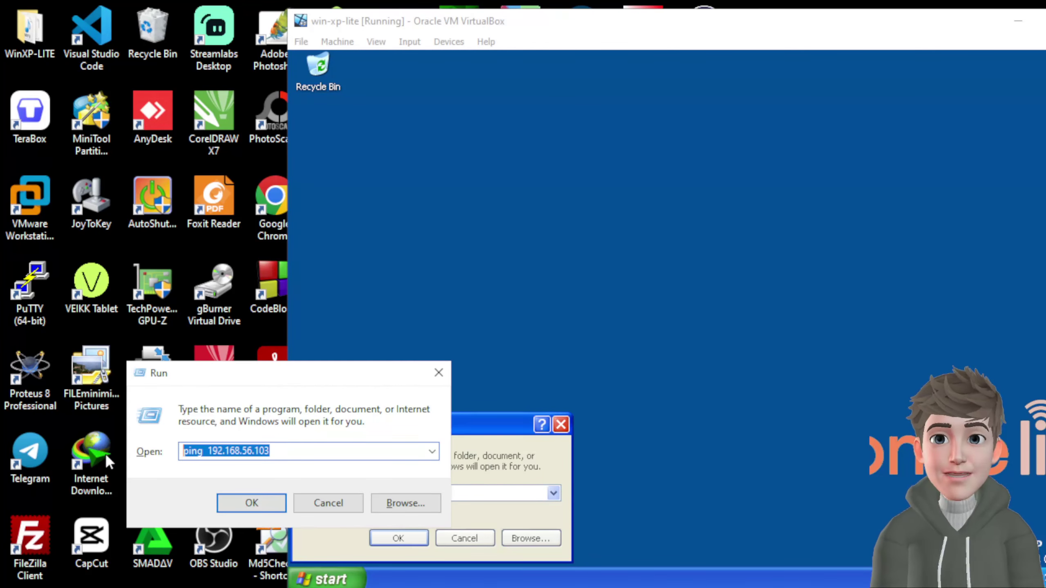
key("ctrl+v")
right_click(283, 451)
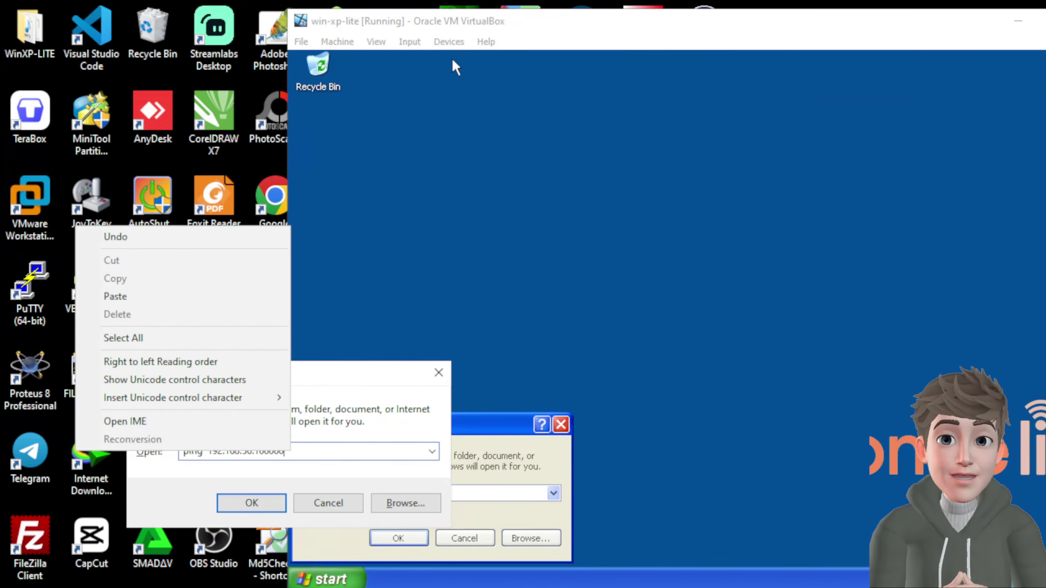
Step: Check the Shared Clipboard and Drag and Drop options of the running virtual machine
left_click(448, 44)
mouse_move(489, 175)
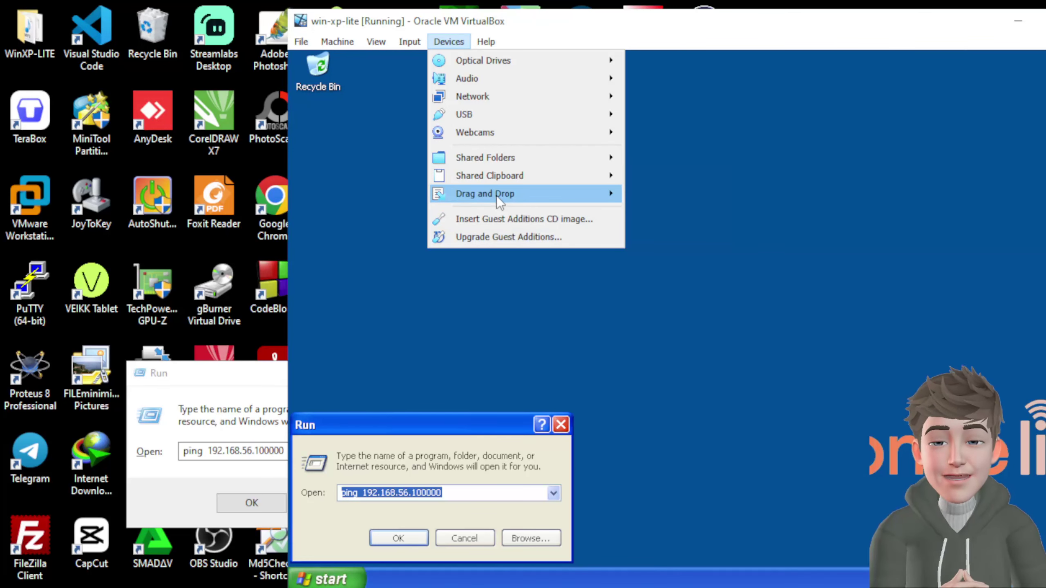
left_click(387, 104)
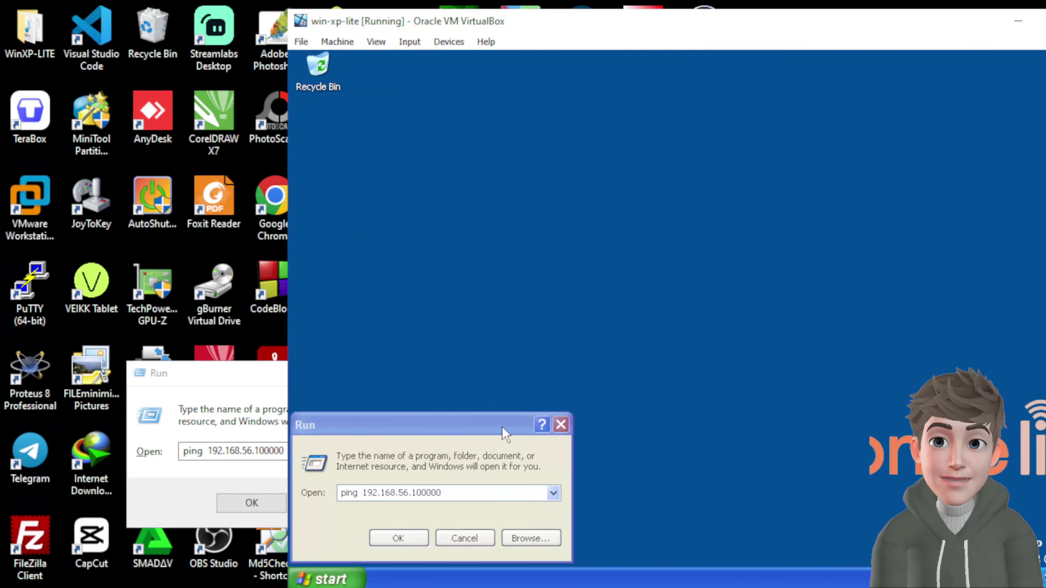
Step: Close the Run dialogs in the guest and on the host without running the command
left_click(560, 424)
left_click(230, 373)
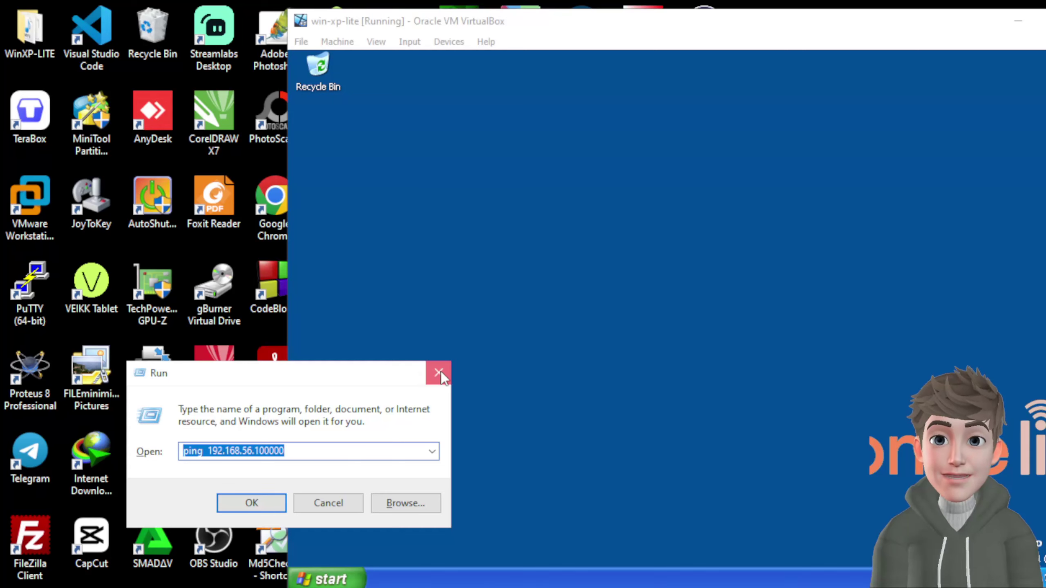
left_click(438, 373)
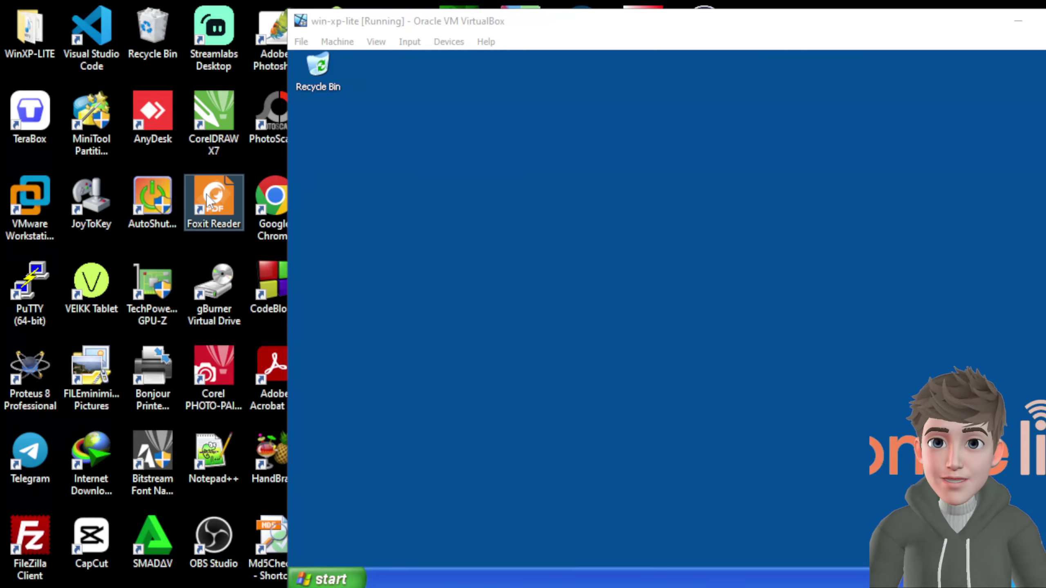
Step: Transfer the Foxit Reader shortcut from the host desktop onto the guest desktop and select it there
left_click_drag(208, 201, 547, 245)
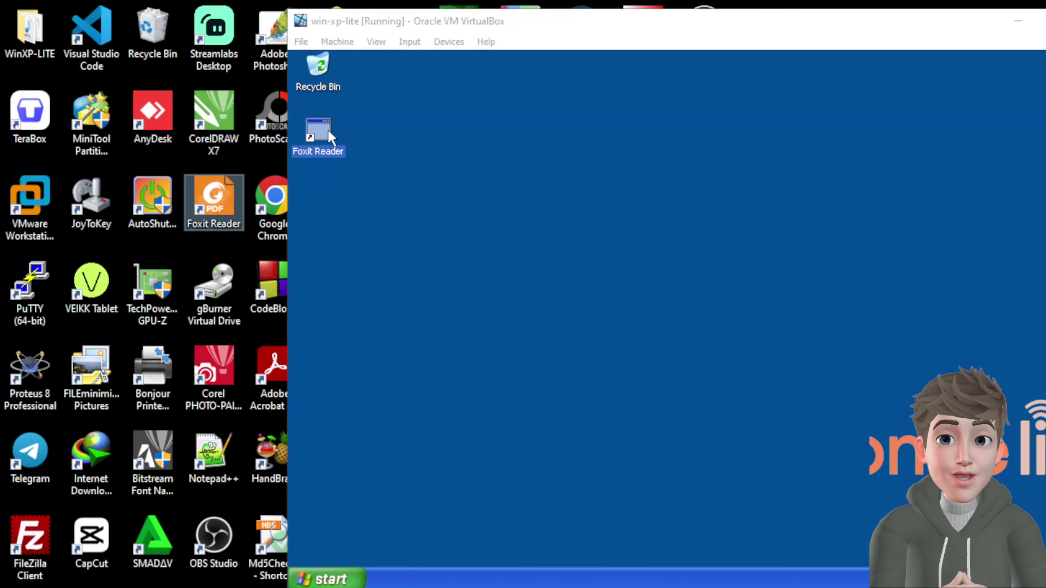
left_click(327, 130)
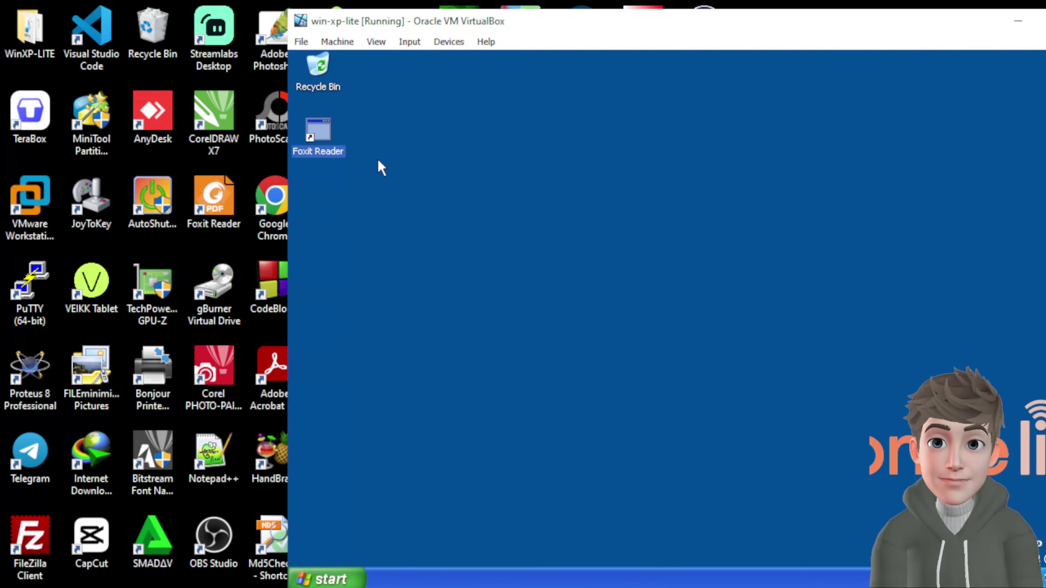
left_click_drag(290, 140, 570, 148)
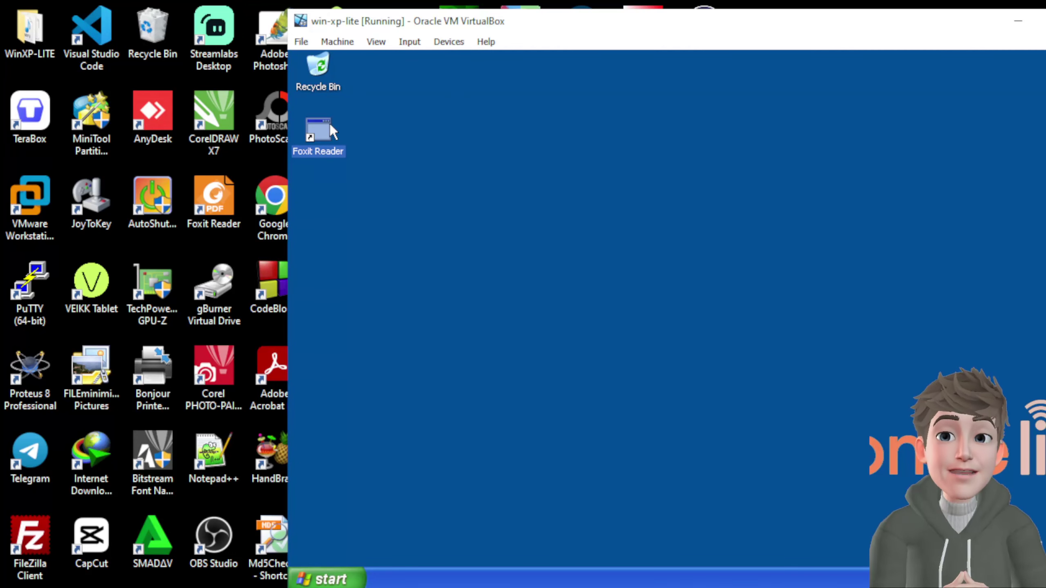
Step: Delete the Foxit Reader shortcut from the guest desktop
key("Delete")
left_click(753, 332)
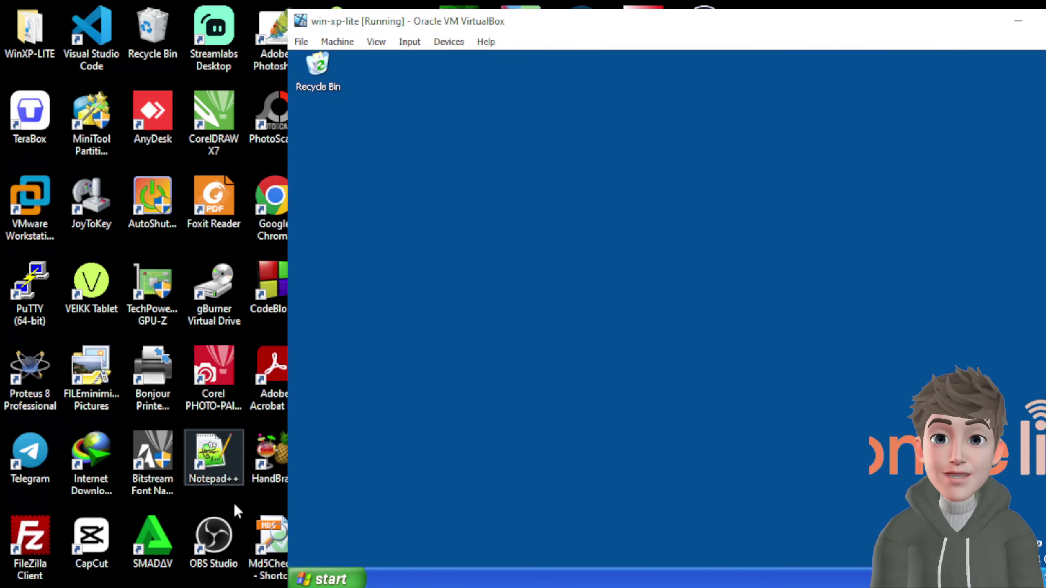
Step: Move the virtual machine window farther aside and try to transfer the host's WinXP-LITE folder directly onto the guest desktop
left_click_drag(483, 29, 657, 30)
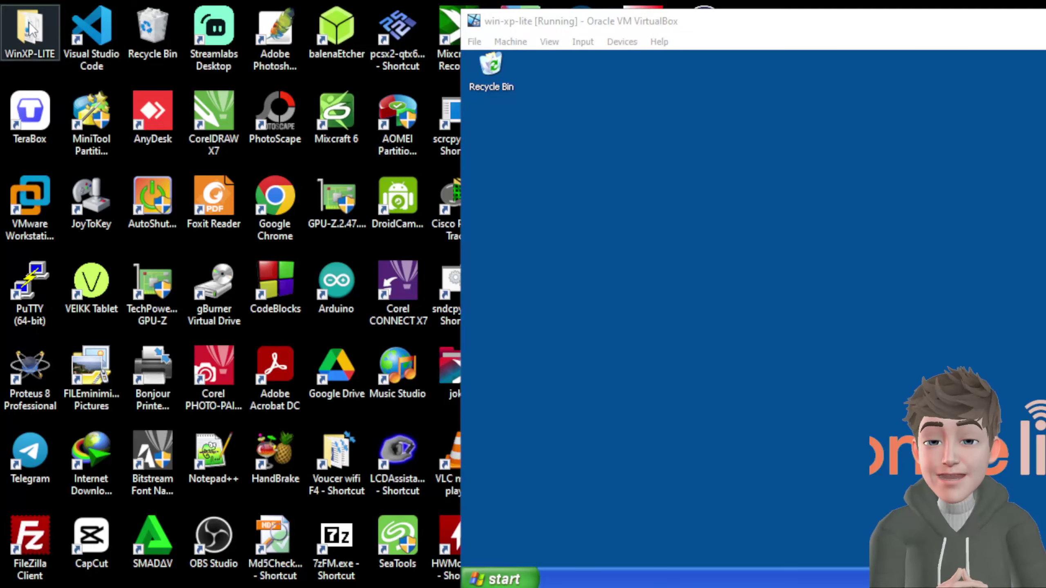
left_click_drag(31, 33, 632, 218)
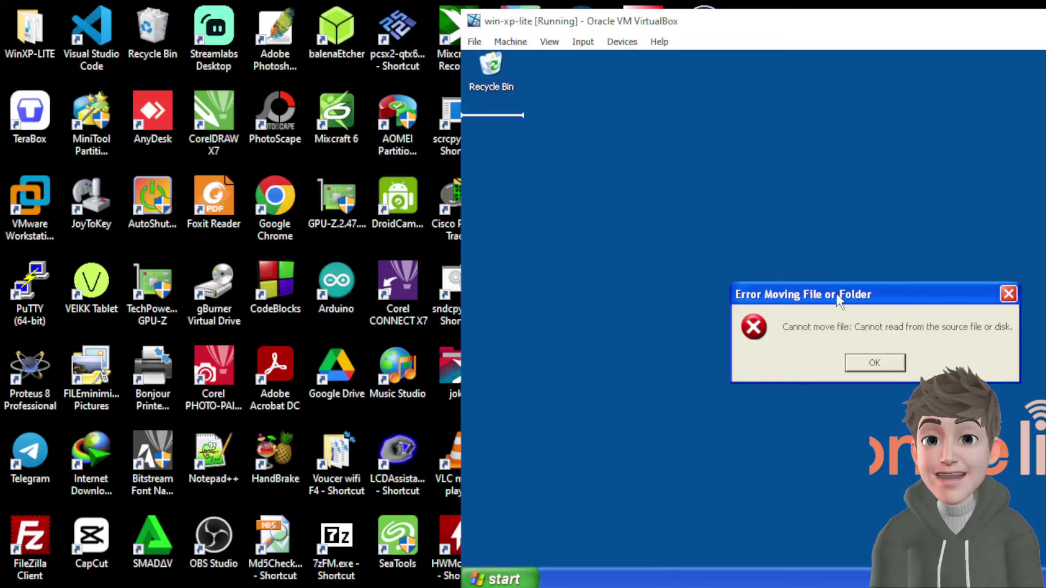
left_click_drag(838, 300, 586, 166)
left_click(626, 229)
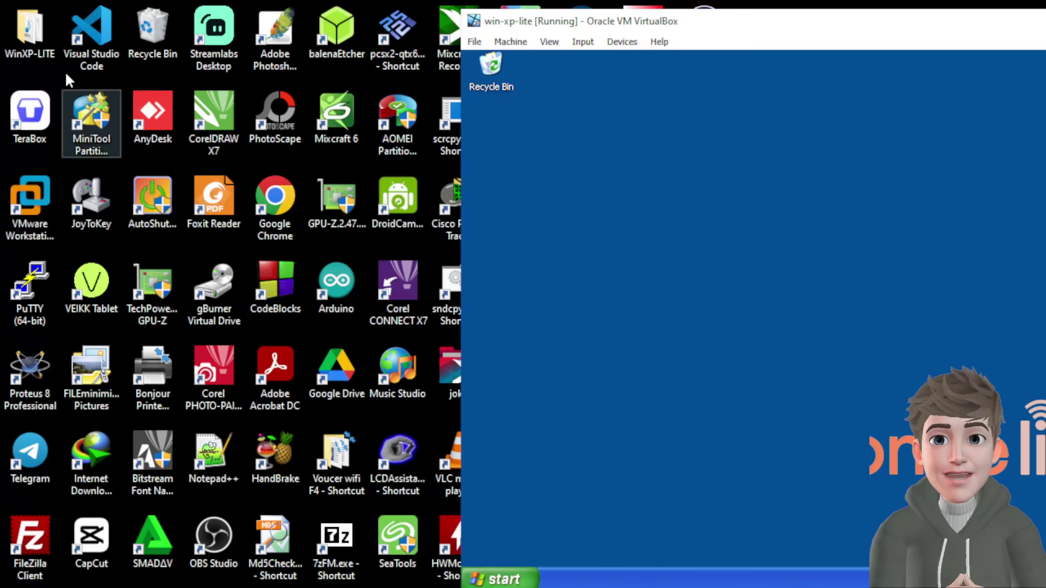
Step: Try twice to copy the host's WinXP-LITE folder and paste it on the guest desktop through the shared clipboard
left_click(29, 31)
right_click(29, 32)
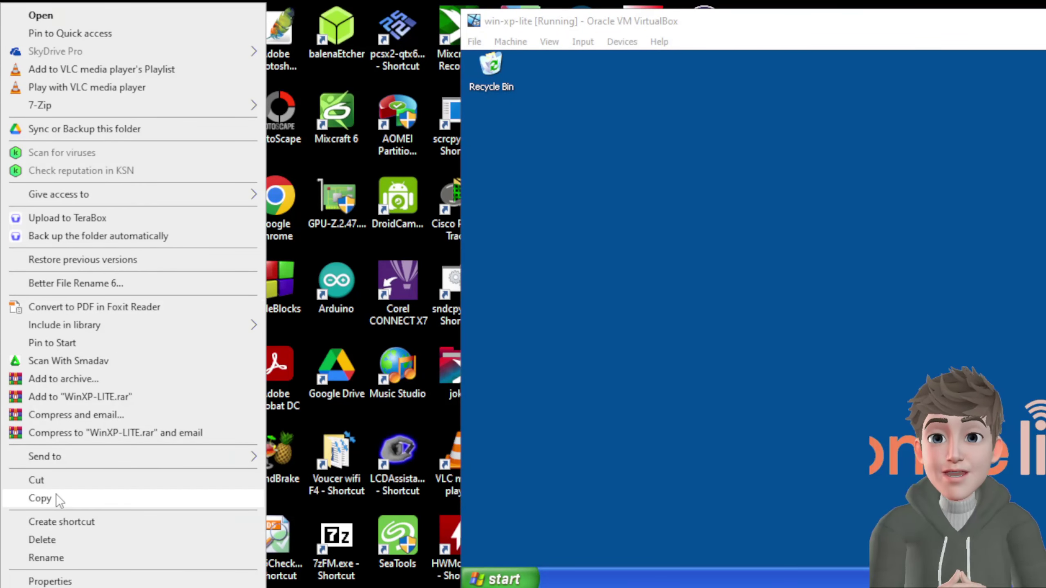
left_click(40, 499)
left_click(644, 171)
right_click(645, 172)
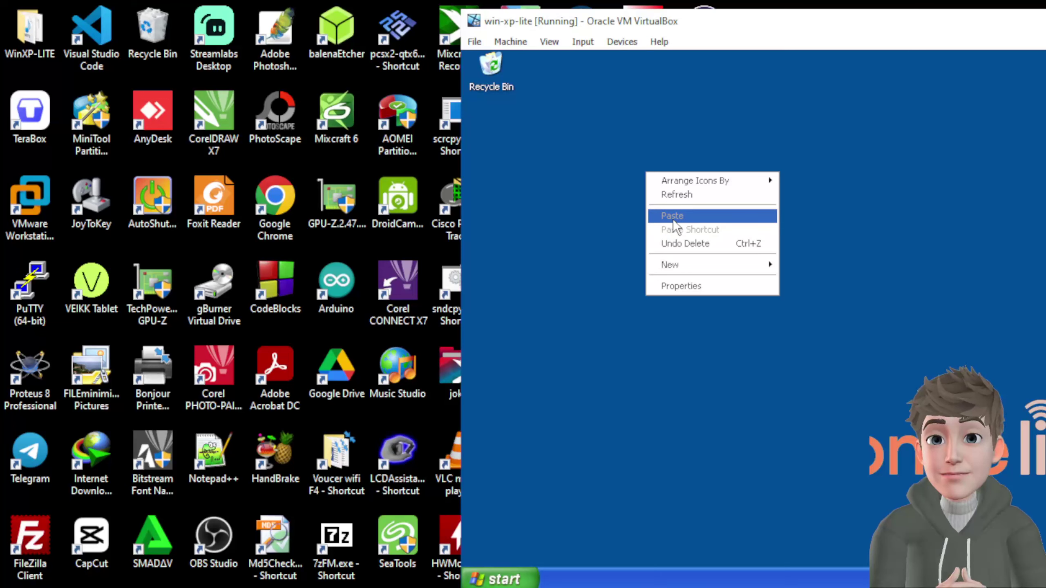
left_click(29, 31)
right_click(29, 31)
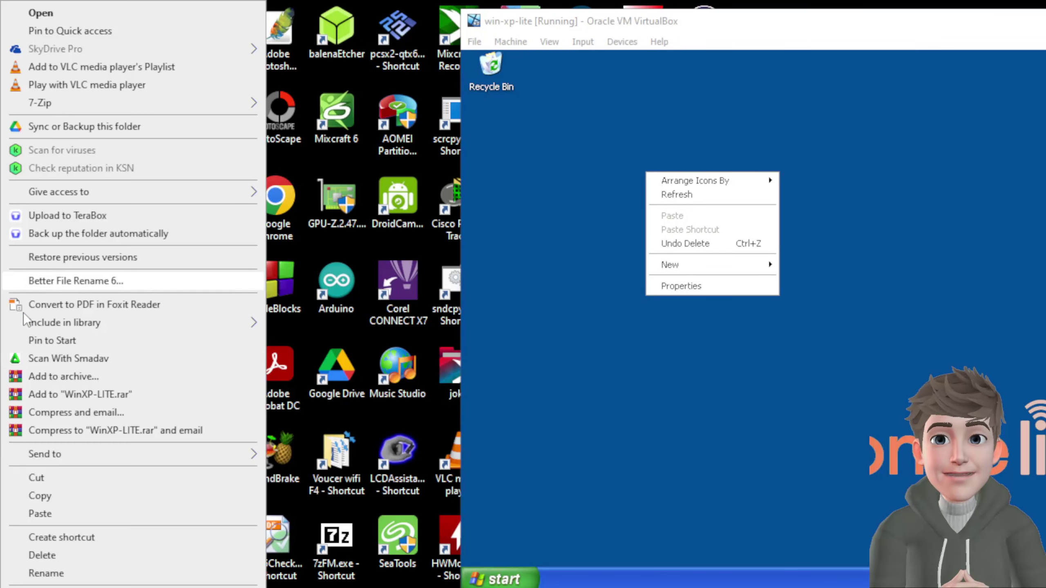
left_click(40, 495)
left_click(585, 279)
right_click(599, 193)
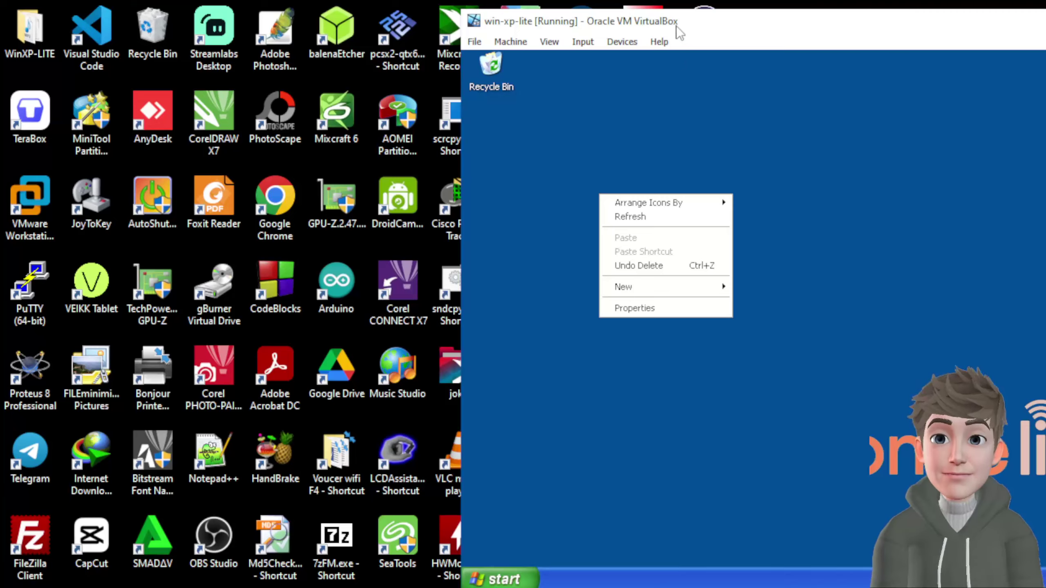
Step: Move the virtual machine window back over the host icons, open its Shared Folders settings, and select the WinXP-LITE machine folder
left_click_drag(676, 26, 373, 36)
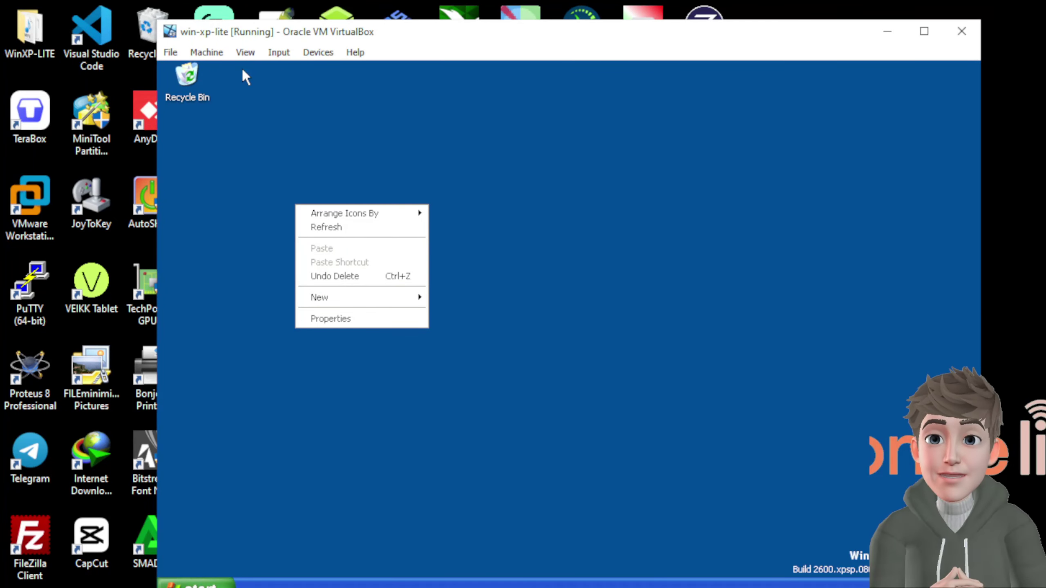
left_click(318, 52)
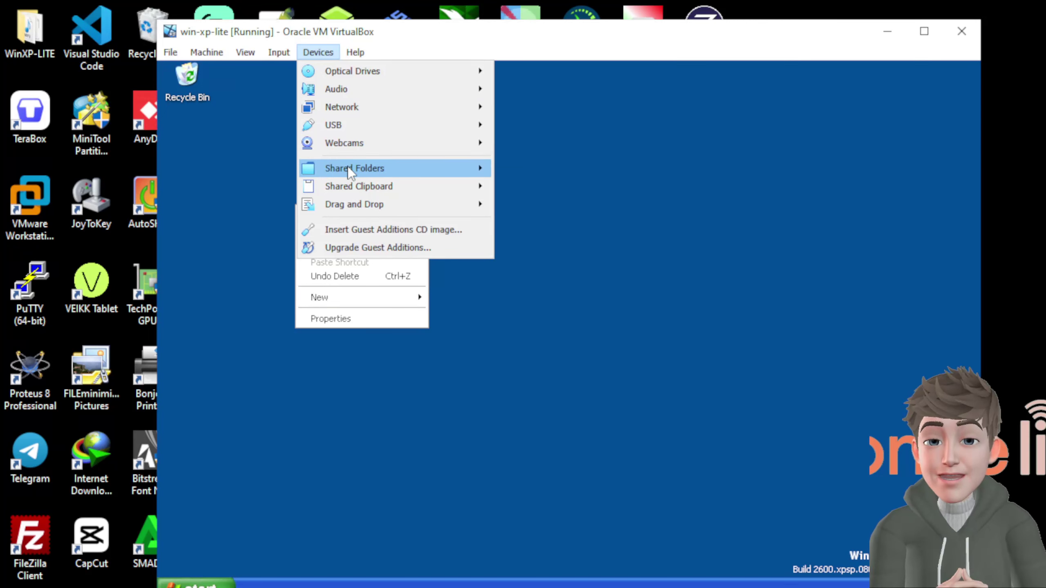
mouse_move(348, 167)
left_click(559, 170)
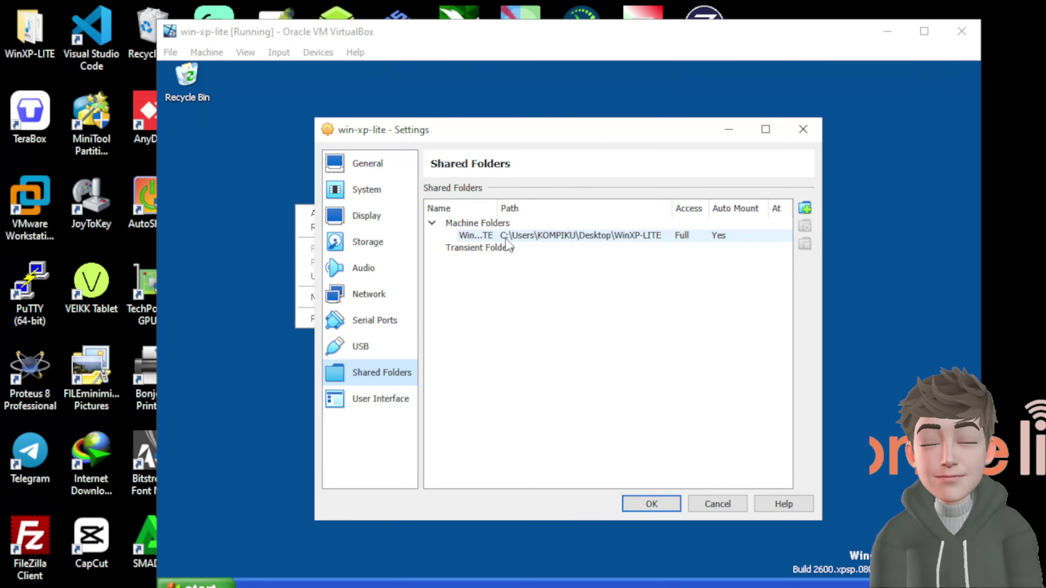
left_click(510, 235)
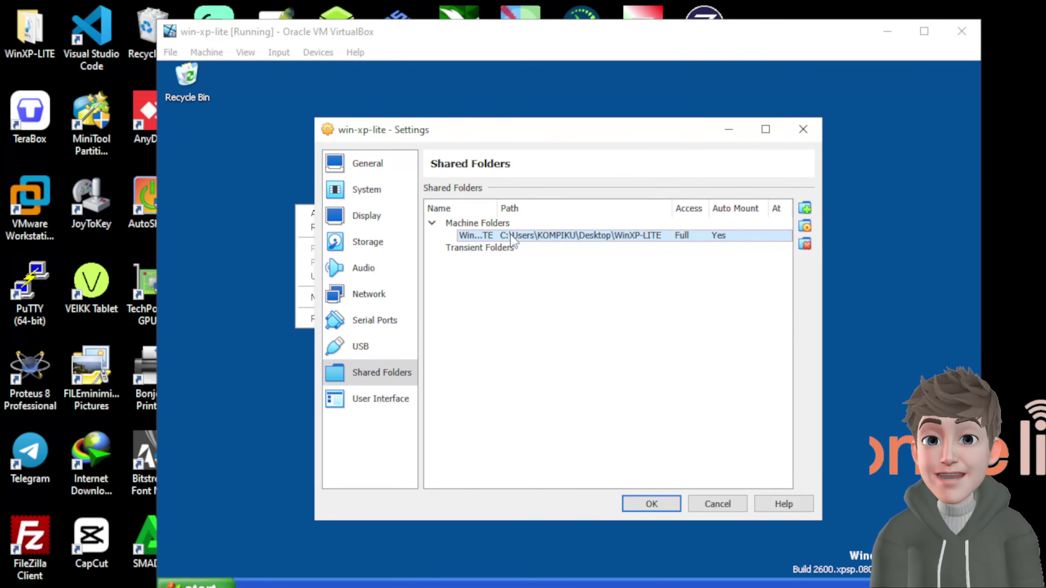
Step: Start a new shared folder and set its folder path to the host's DATA (F:) drive
left_click(804, 208)
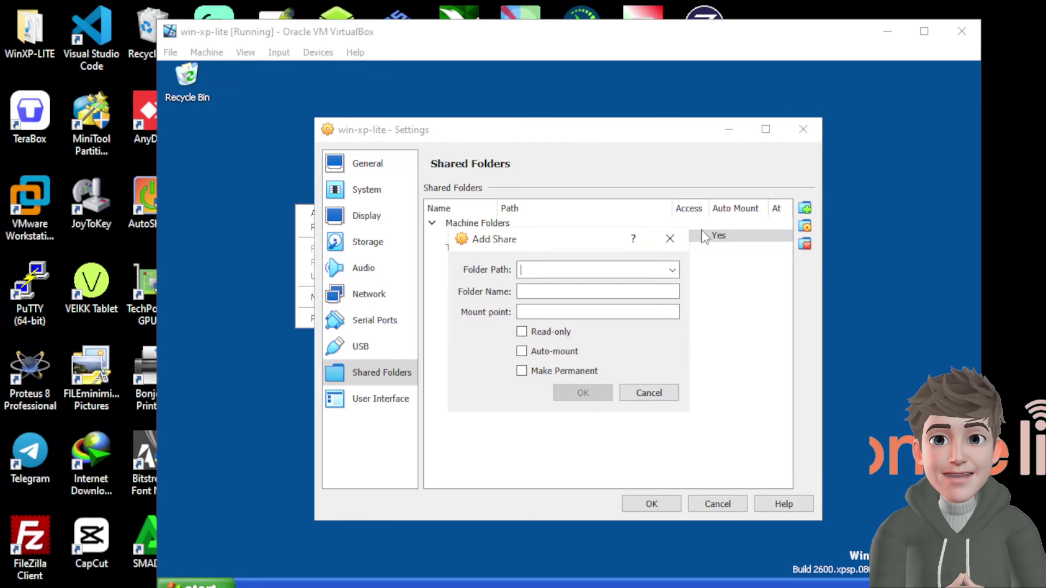
left_click(672, 270)
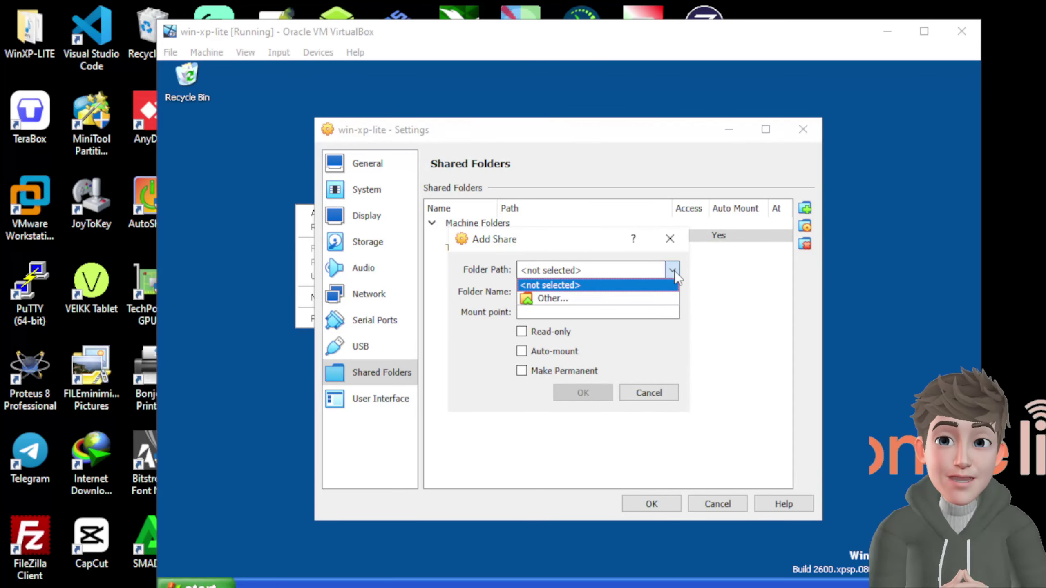
left_click(599, 299)
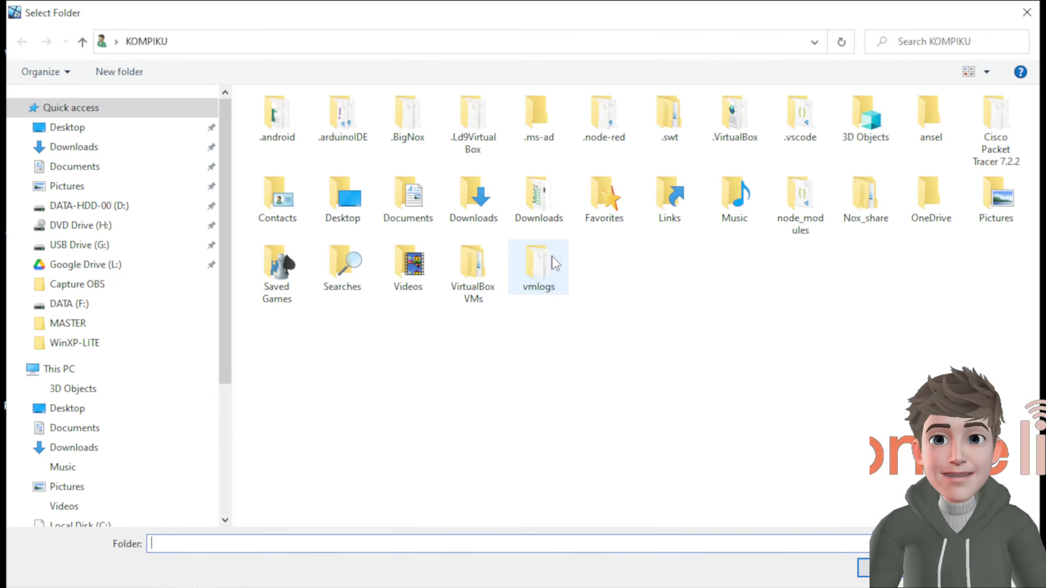
scroll(87, 392, "down", 4)
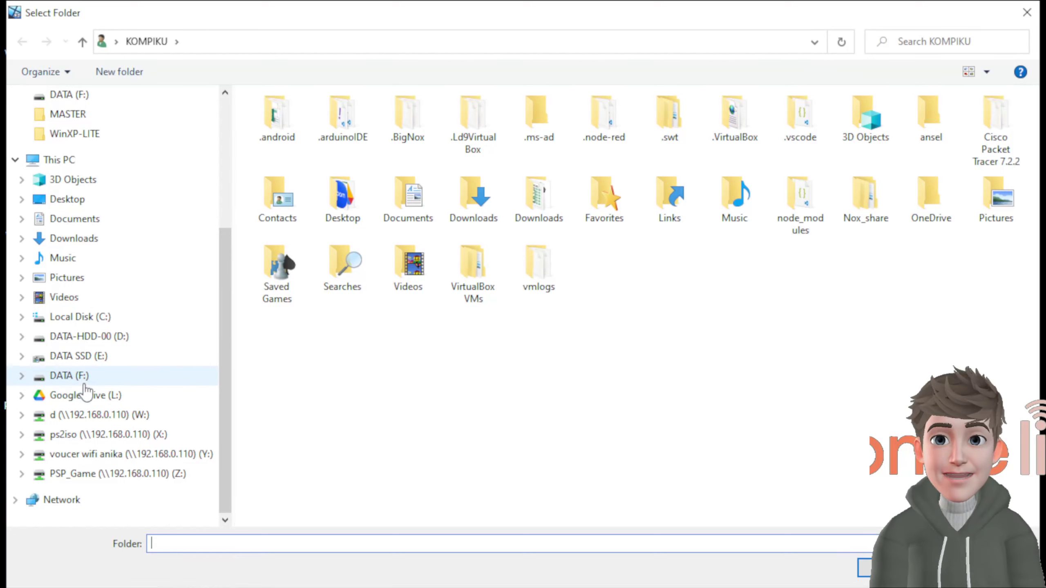
left_click(77, 378)
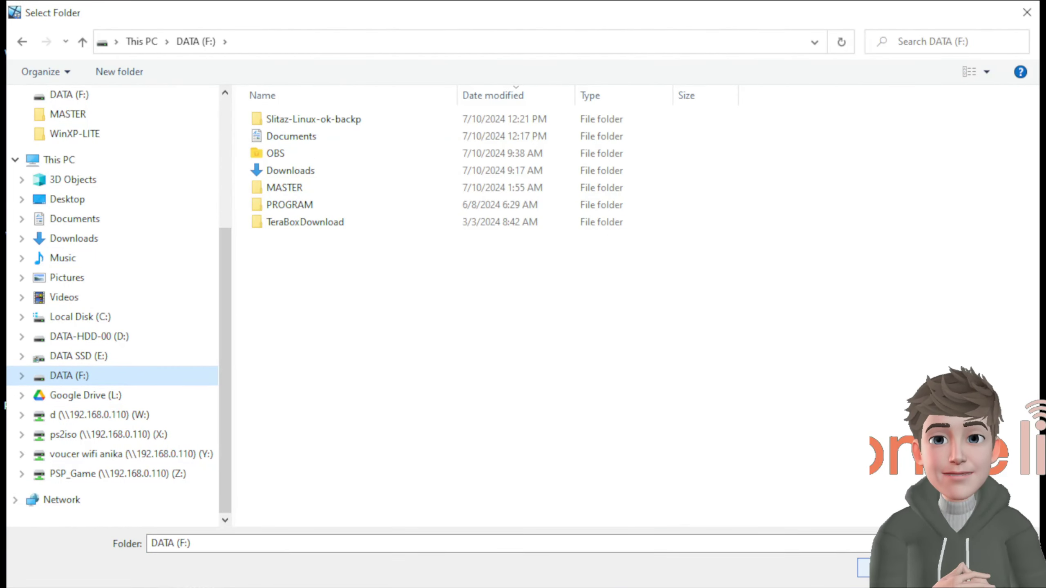
key("Return")
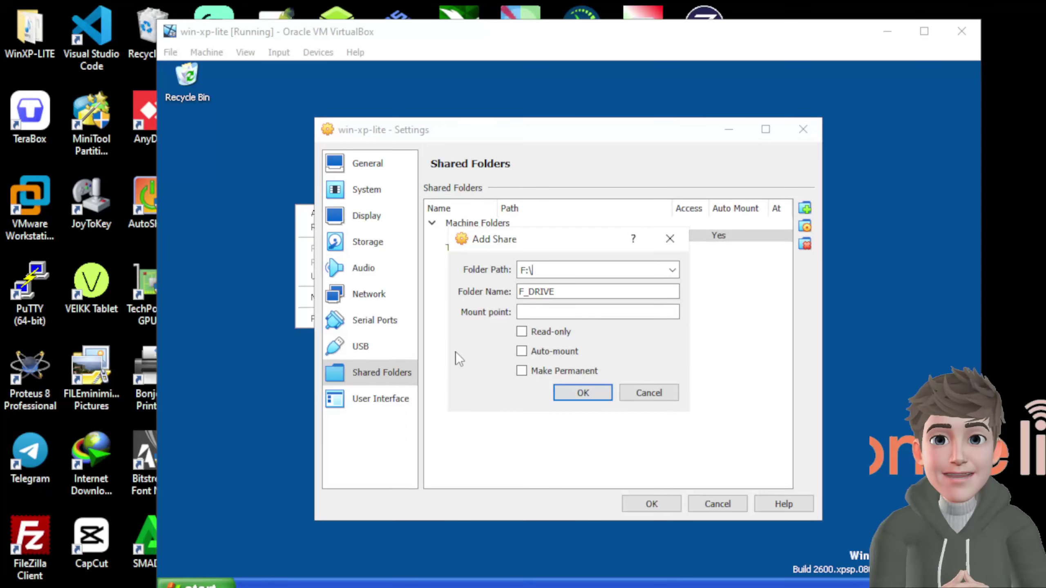
Step: Enable Auto-mount and Make Permanent for the F_DRIVE share, leave Read-only off, and save the share and machine settings
left_click(522, 331)
left_click(521, 351)
left_click(521, 371)
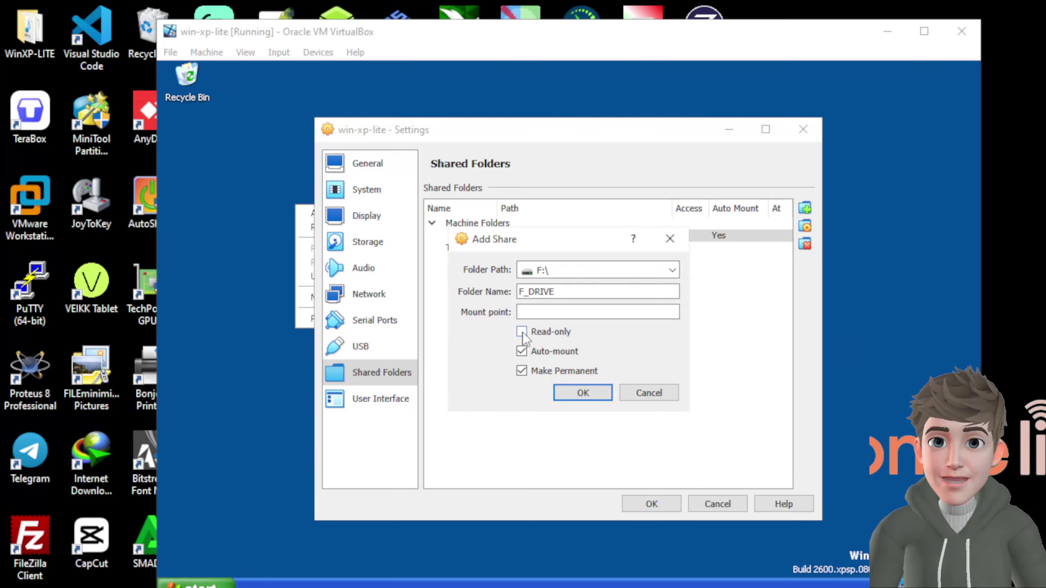
left_click(522, 334)
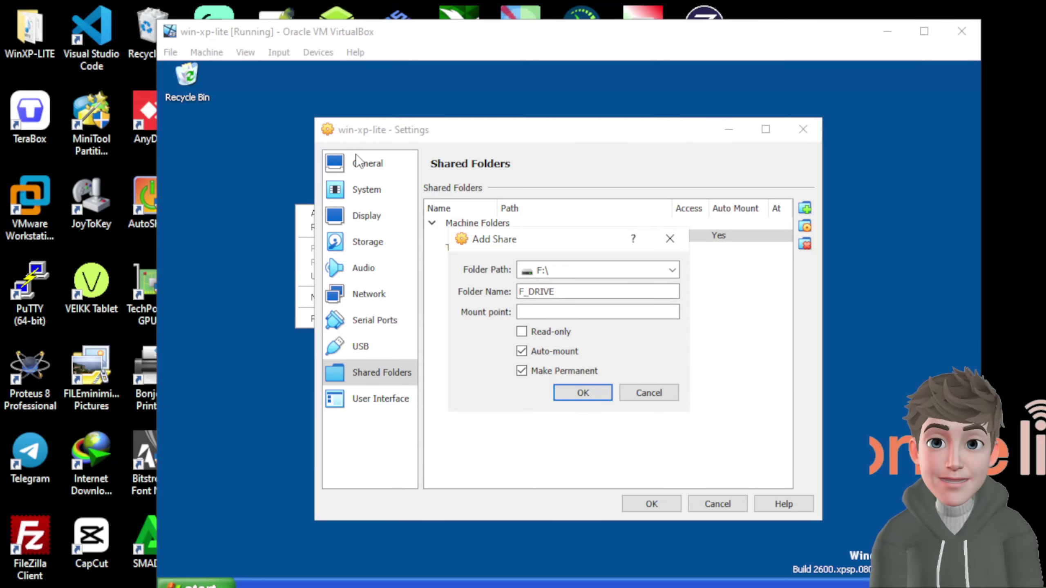
left_click(372, 31)
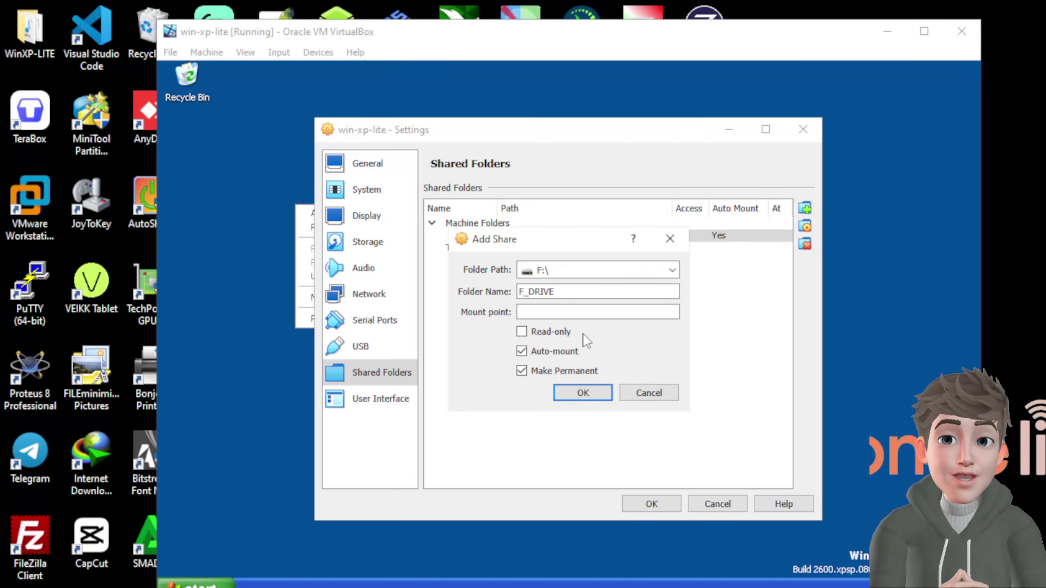
left_click_drag(571, 292, 499, 290)
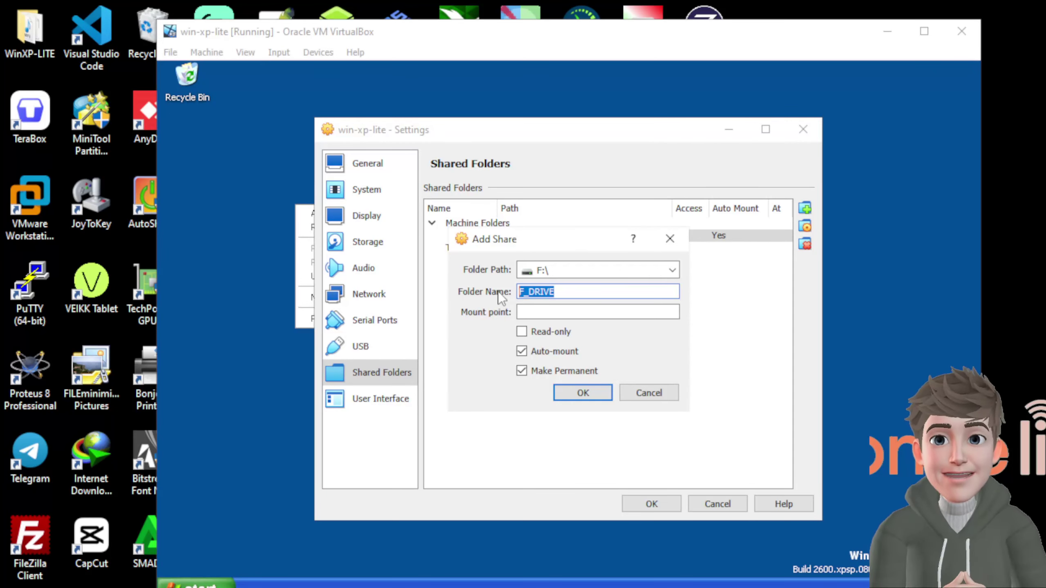
left_click(530, 296)
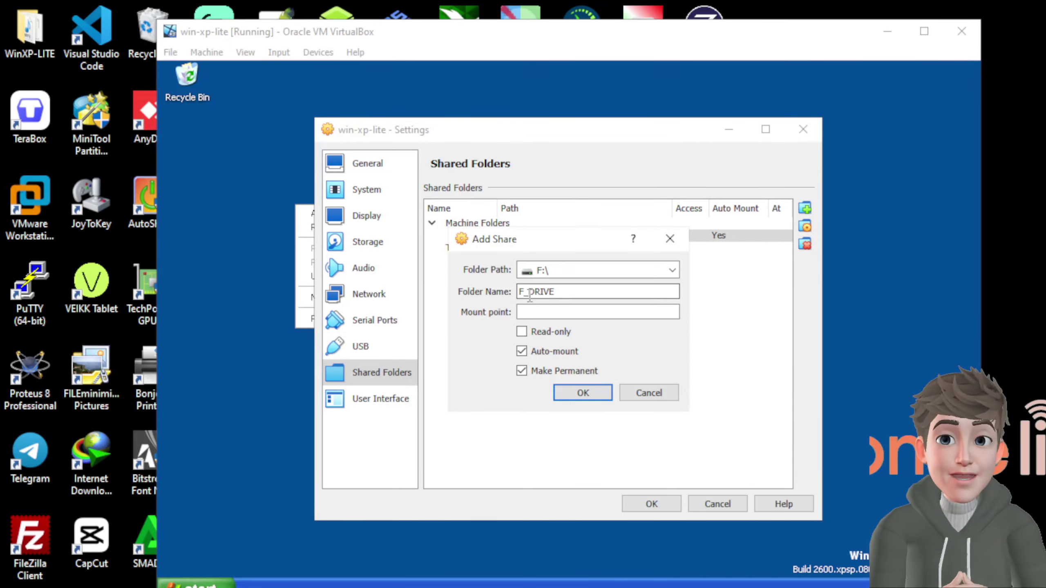
left_click(583, 393)
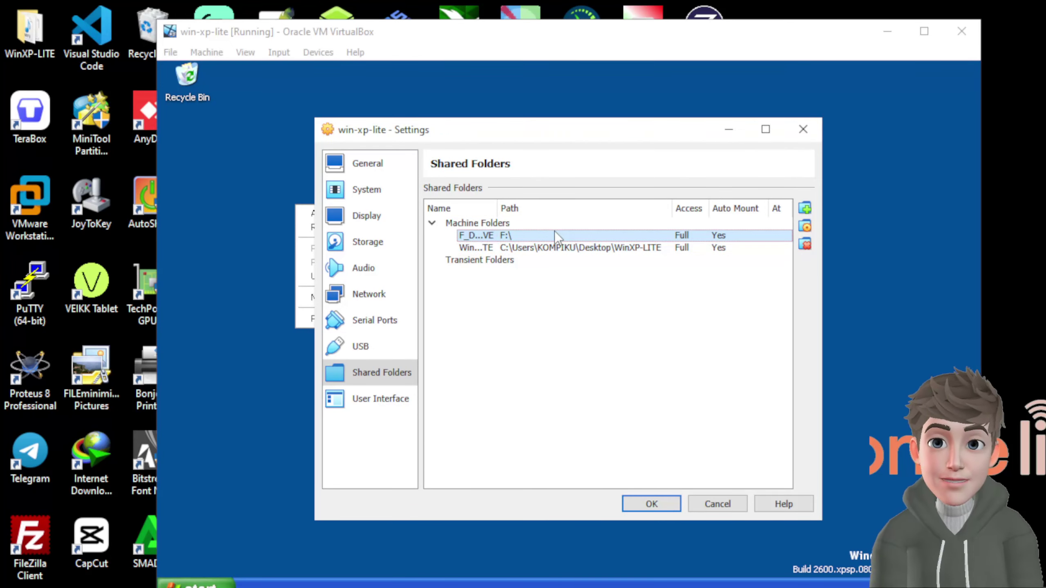
left_click(654, 499)
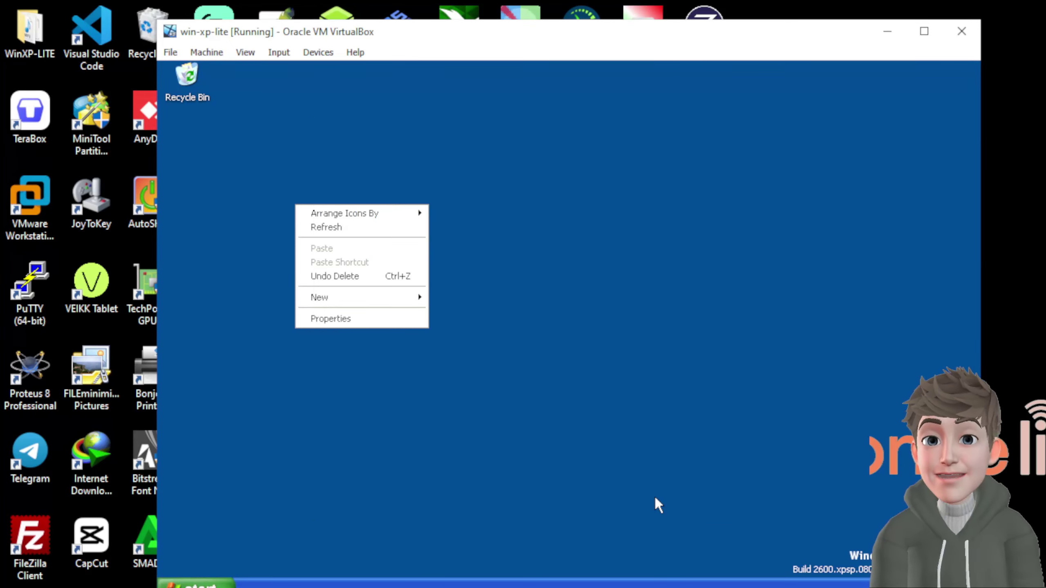
Step: Refresh the guest desktop, open My Computer, and open the F_drive network drive (Y:)
left_click(366, 227)
left_click(202, 582)
left_click(372, 331)
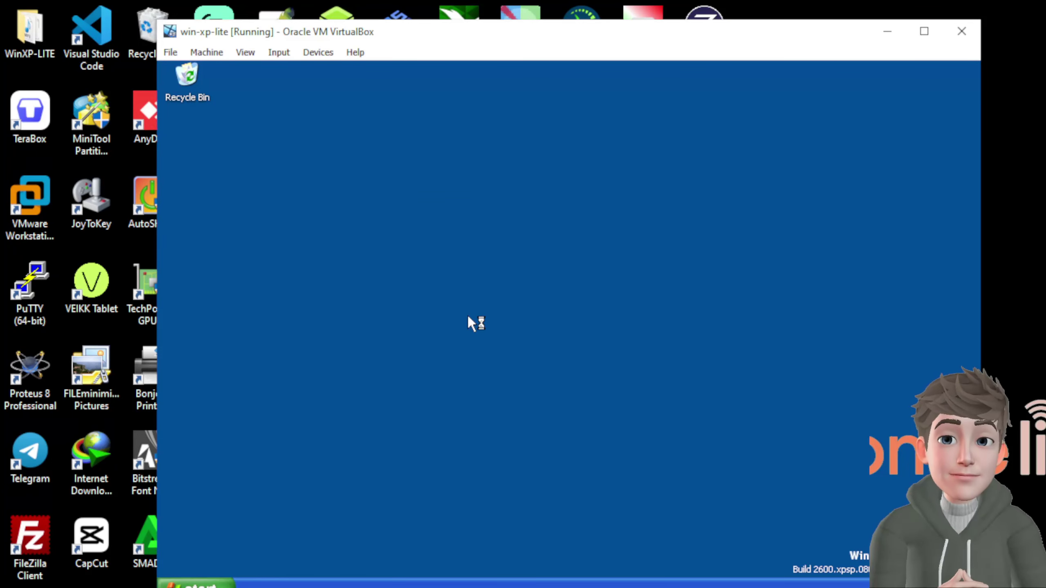
scroll(609, 371, "down", 2)
left_click(527, 441)
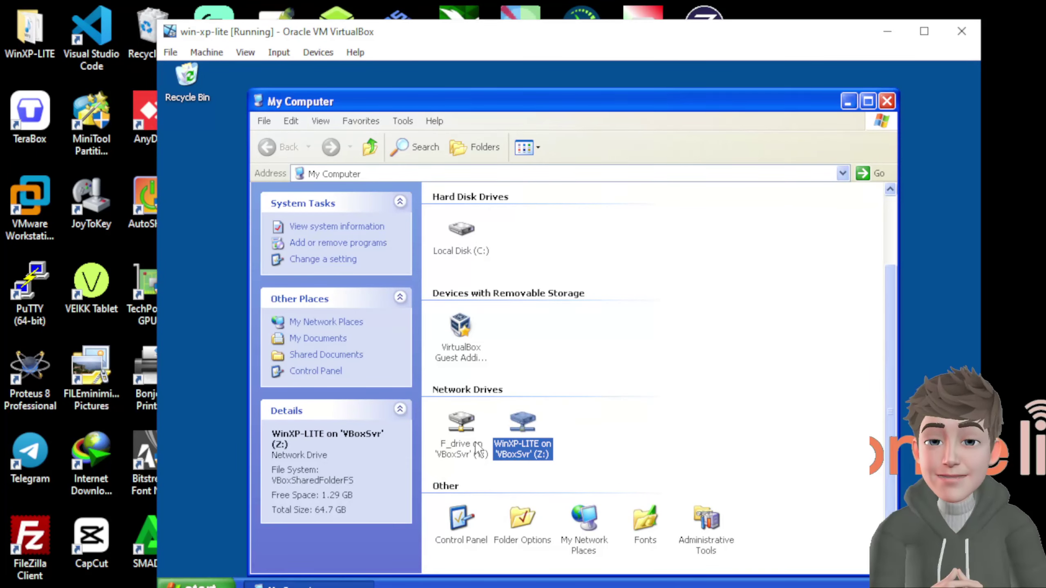
left_click(470, 444)
double_click(462, 436)
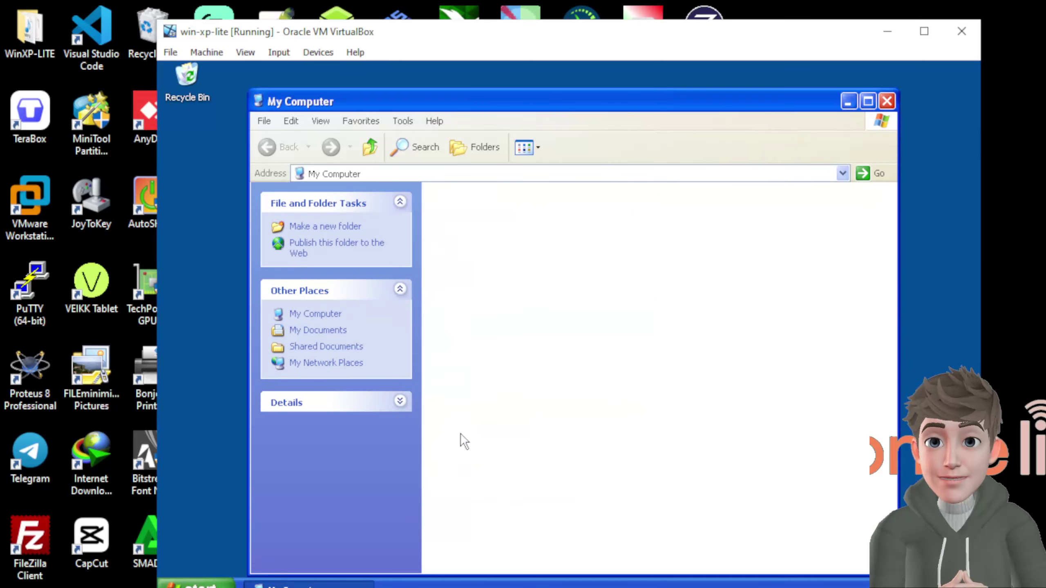
Step: Switch to the host's DATA (F:) File Explorer window and narrow it to uncover the guest's F_drive folder
left_click(676, 587)
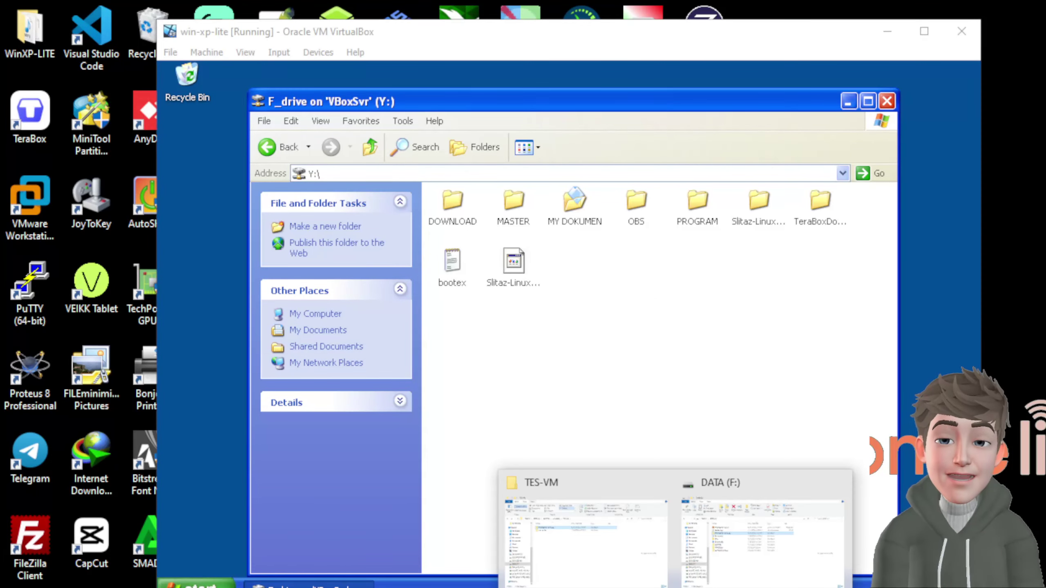
left_click(747, 509)
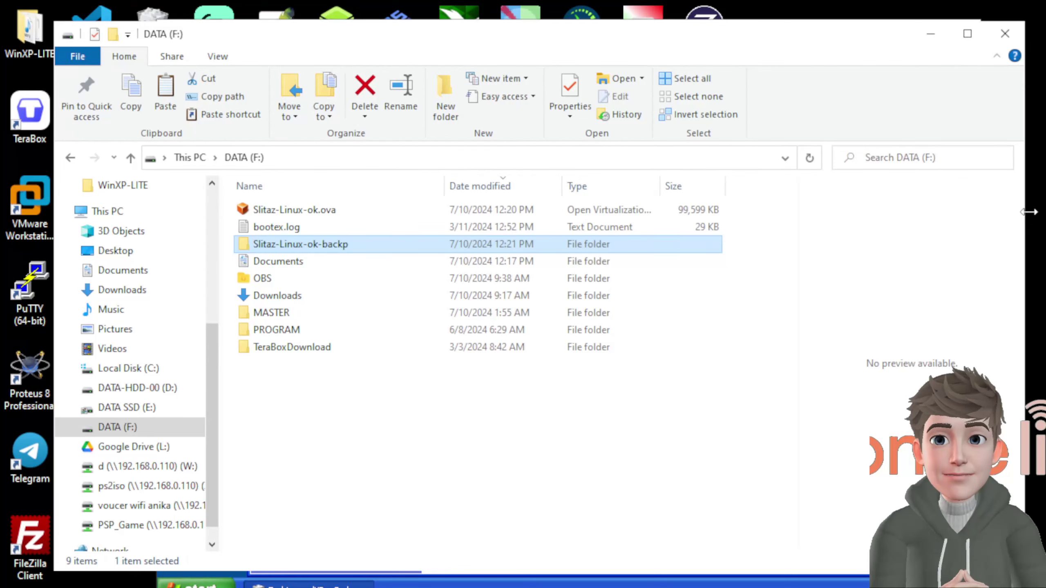
left_click_drag(1028, 212, 350, 217)
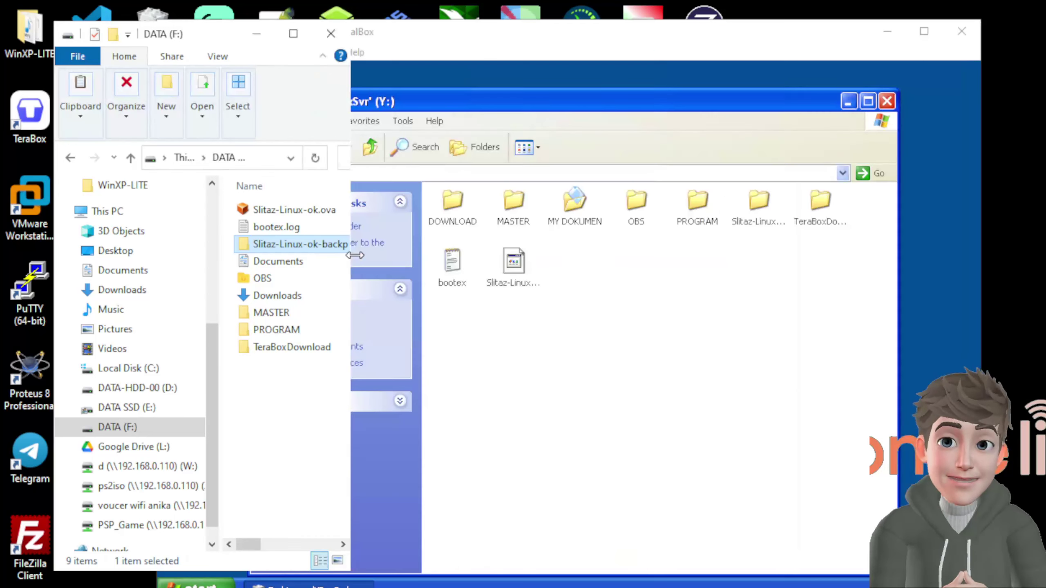
Step: Show the guest's F_drive folder in Details view and place the virtual machine window beside a slightly widened host DATA (F:) window
left_click(559, 120)
left_click(596, 145)
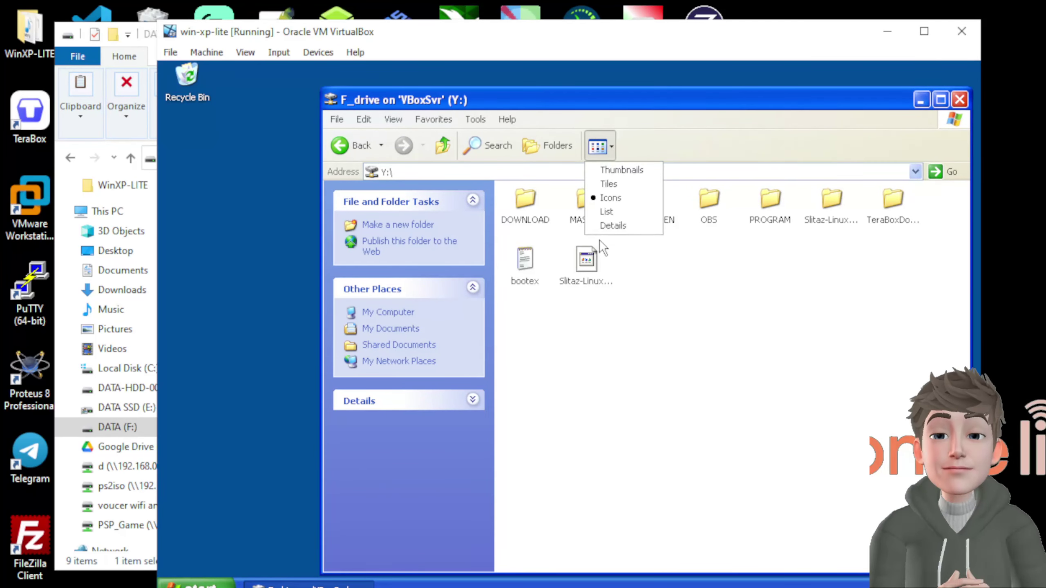
left_click(601, 229)
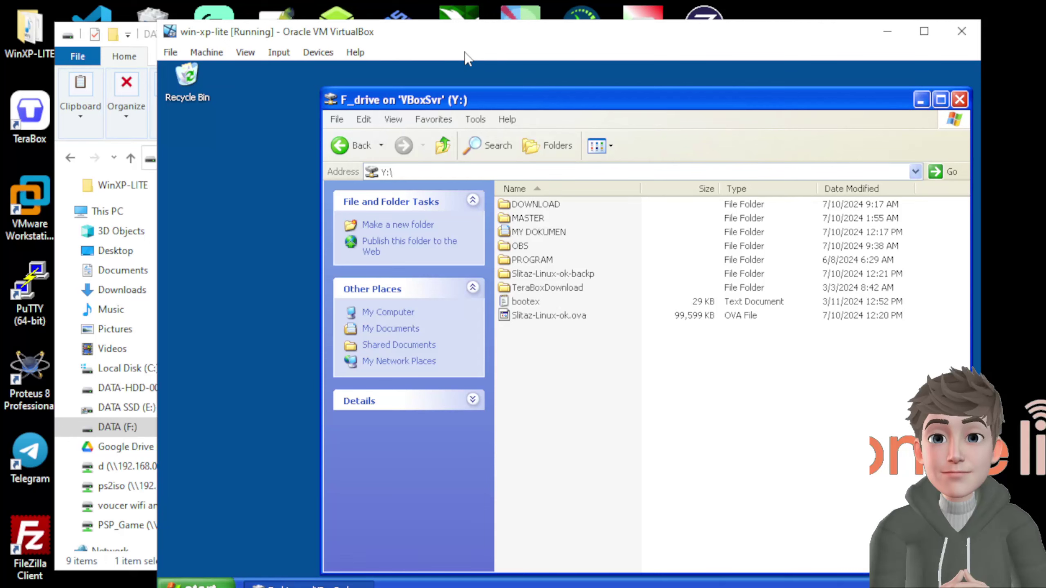
left_click_drag(382, 30, 647, 36)
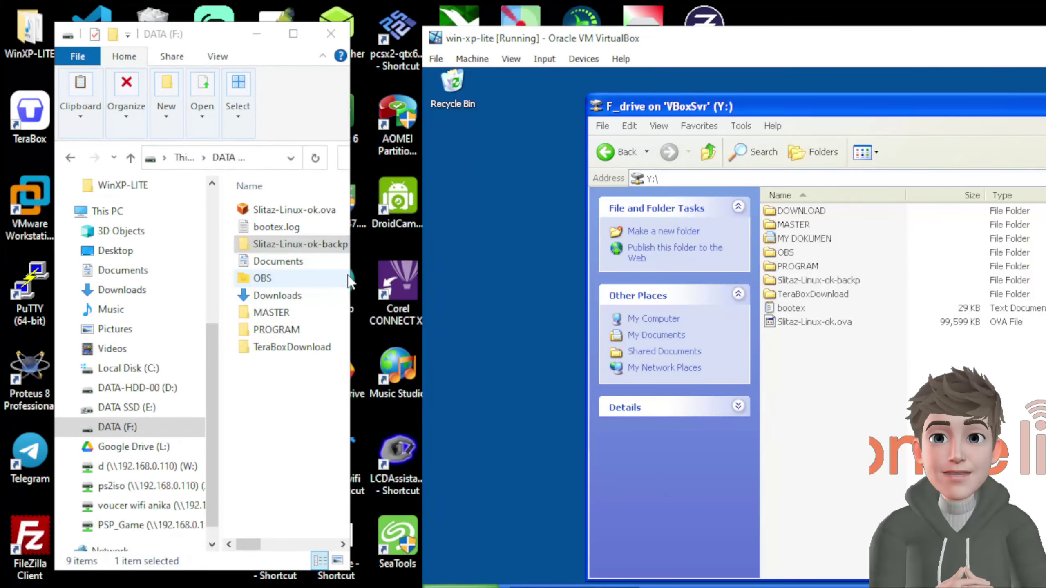
left_click_drag(349, 282, 385, 274)
Step: Sort both the host's DATA (F:) listing and the guest's F_drive listing by name
left_click(797, 197)
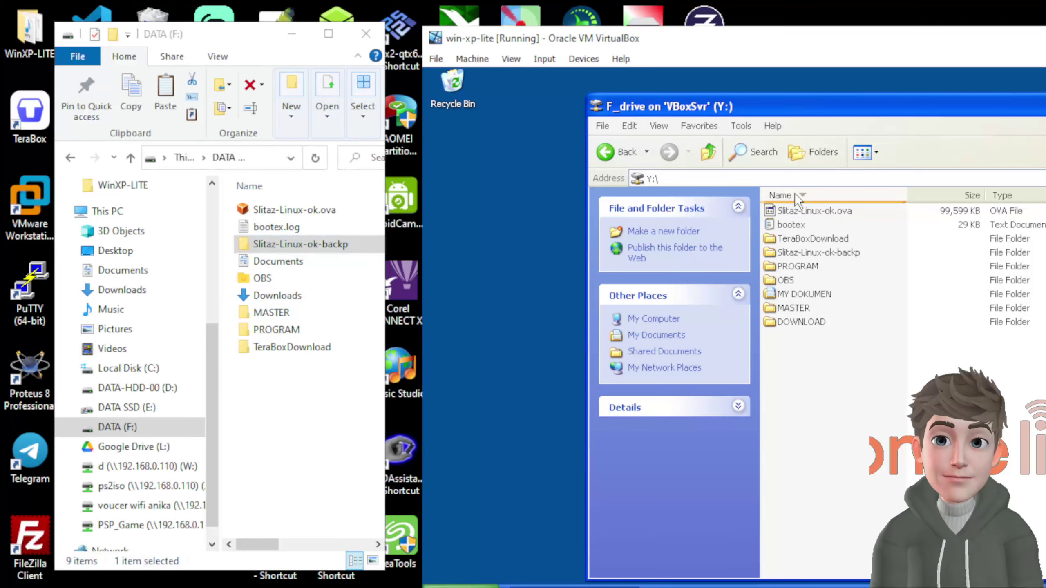
left_click(1005, 195)
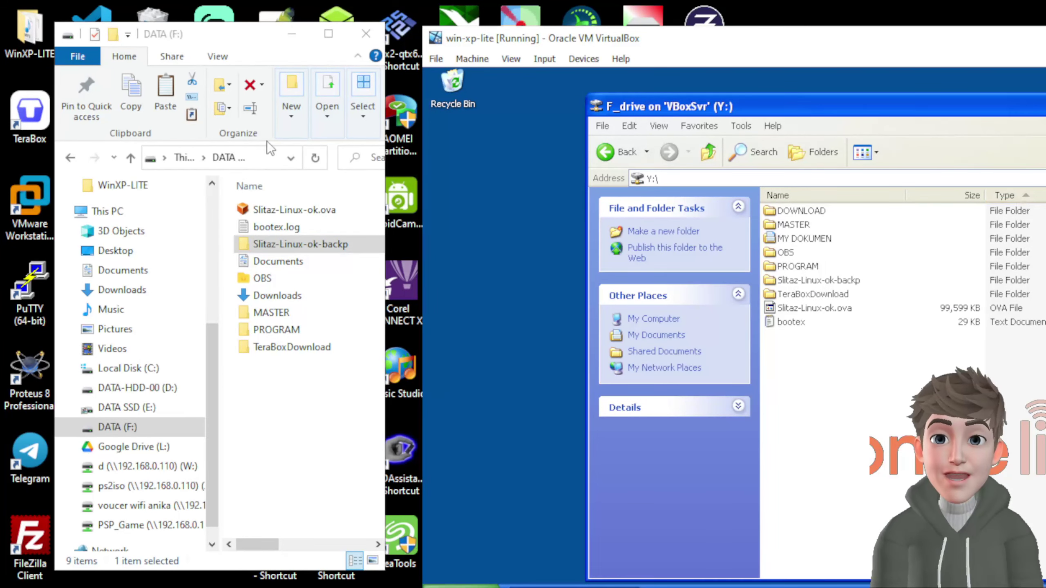
left_click(292, 188)
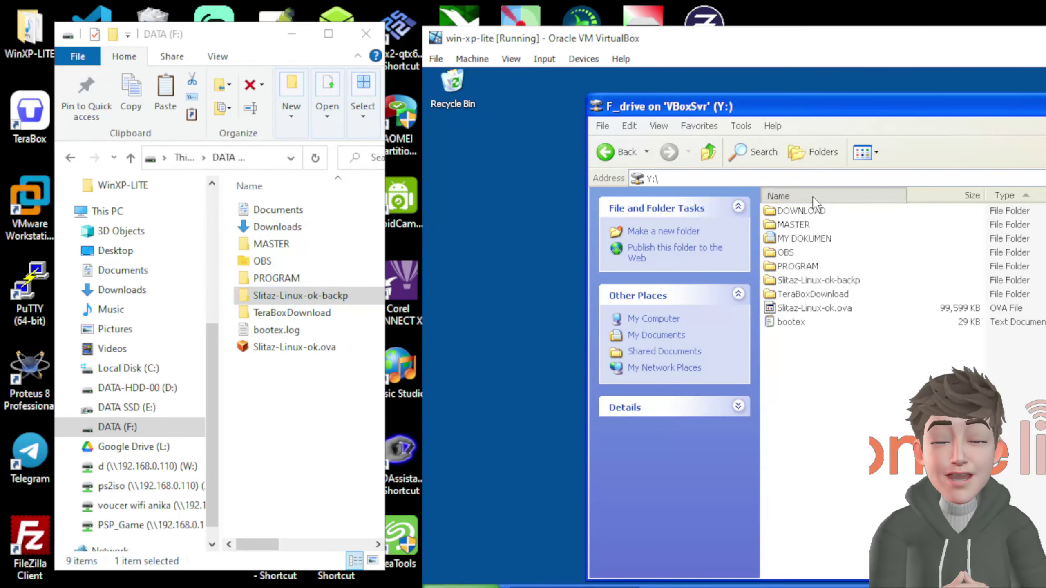
left_click(813, 197)
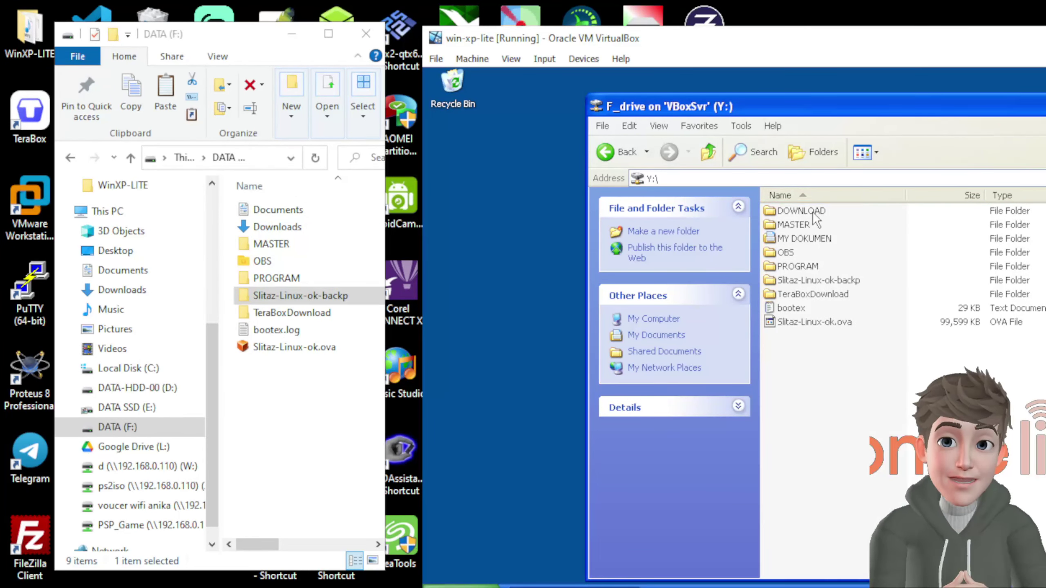
Step: Compare the folders and files in the guest's F_drive with those in the host's DATA (F:) window, refreshing the host listing
left_click(787, 214)
left_click(792, 226)
left_click(805, 241)
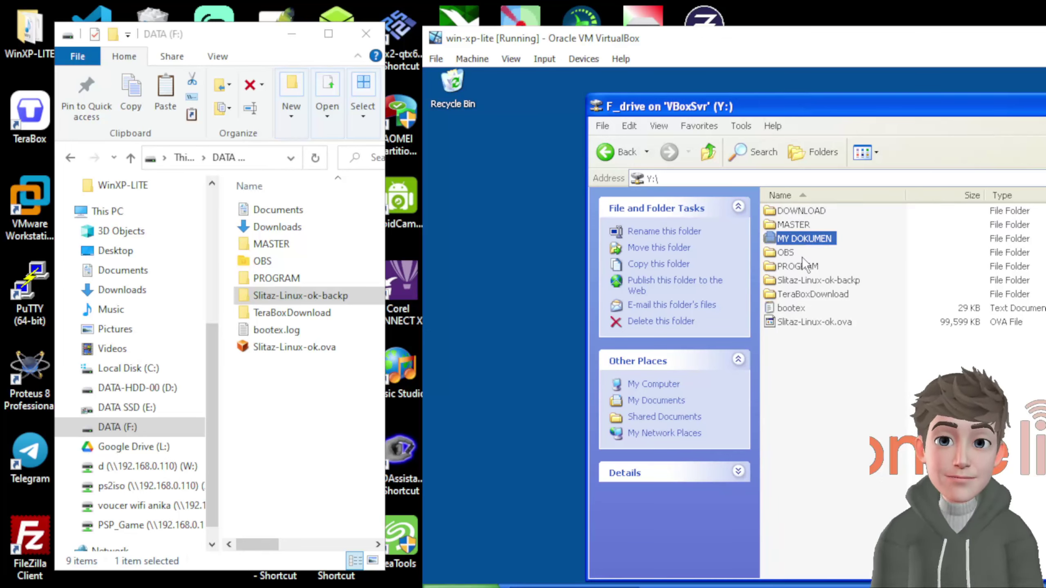
left_click(813, 281)
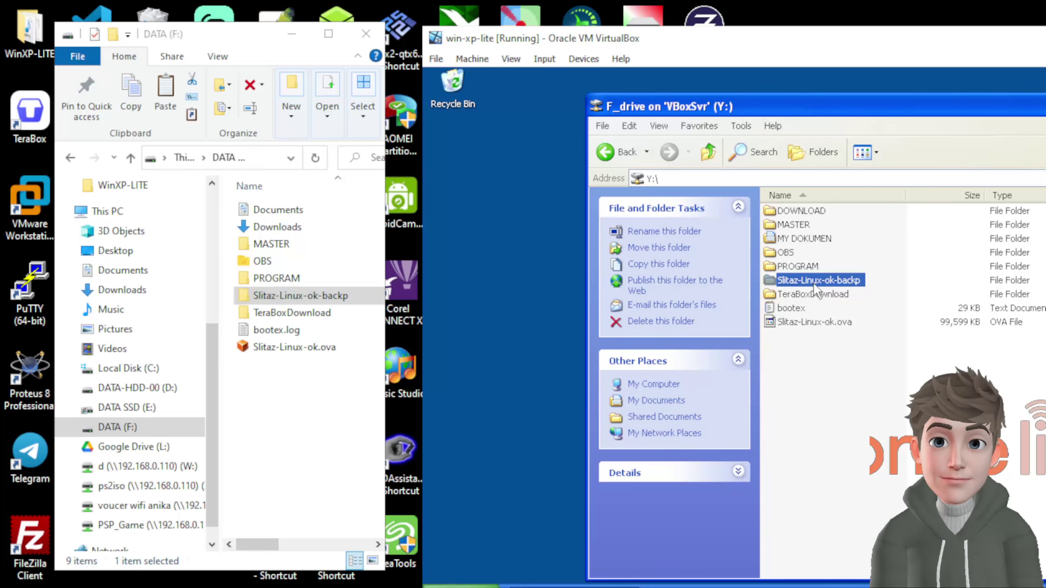
right_click(295, 397)
left_click(174, 231)
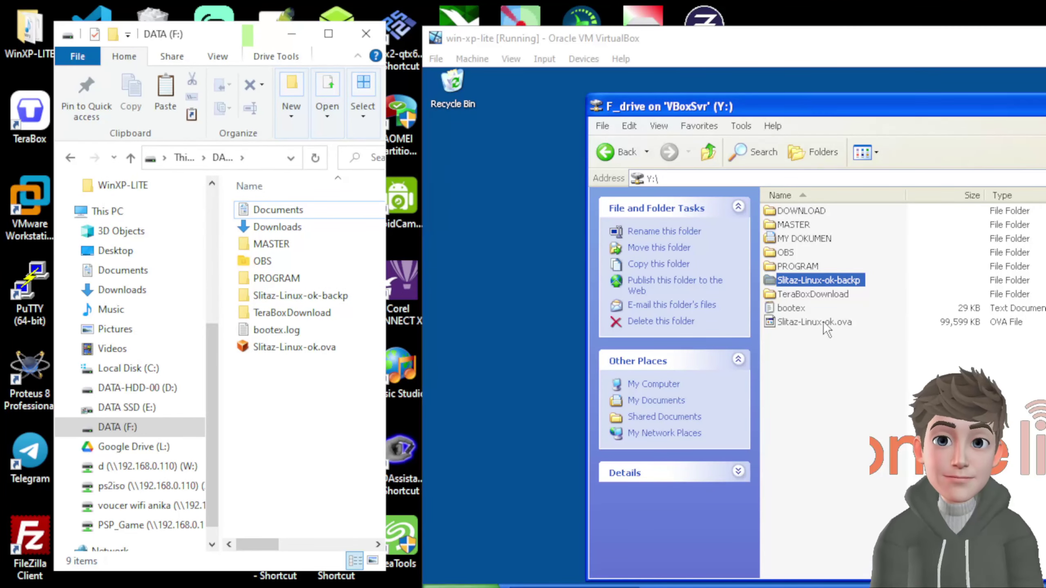
left_click(275, 349)
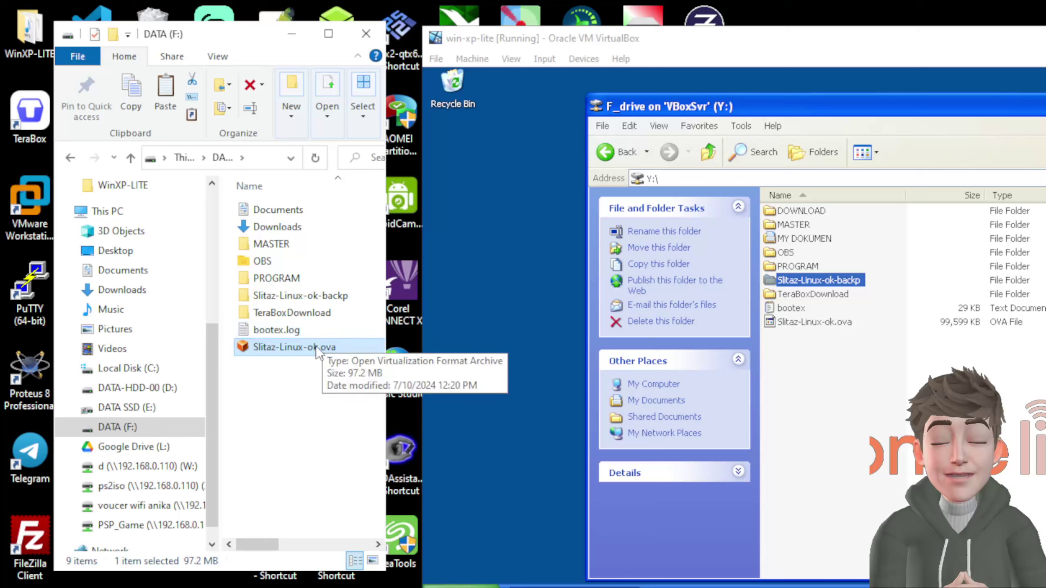
left_click(295, 332)
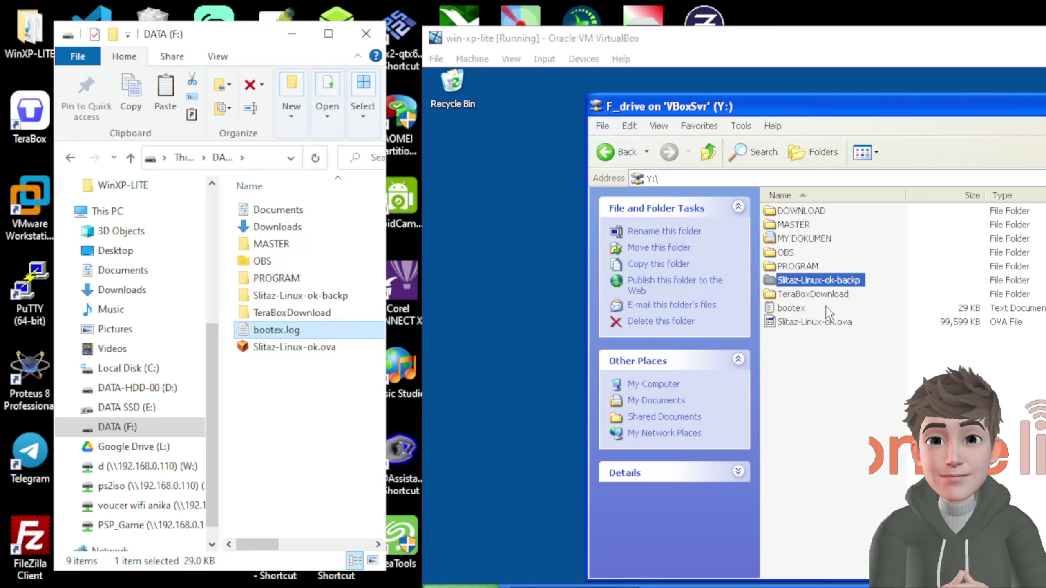
Step: Try to copy the bootex file from F_drive and paste it onto the guest desktop
left_click(791, 309)
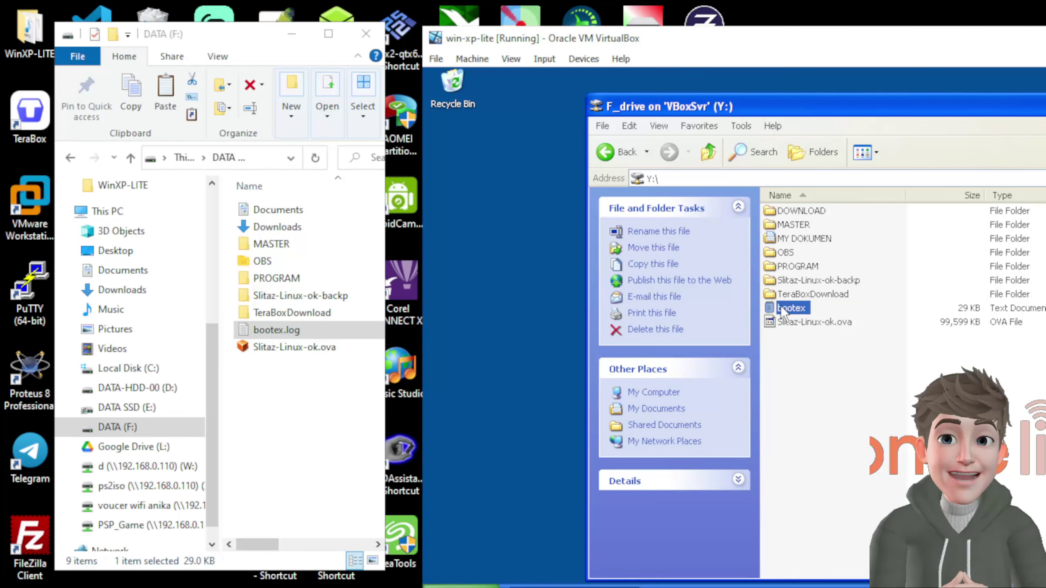
right_click(784, 309)
left_click(807, 399)
right_click(470, 194)
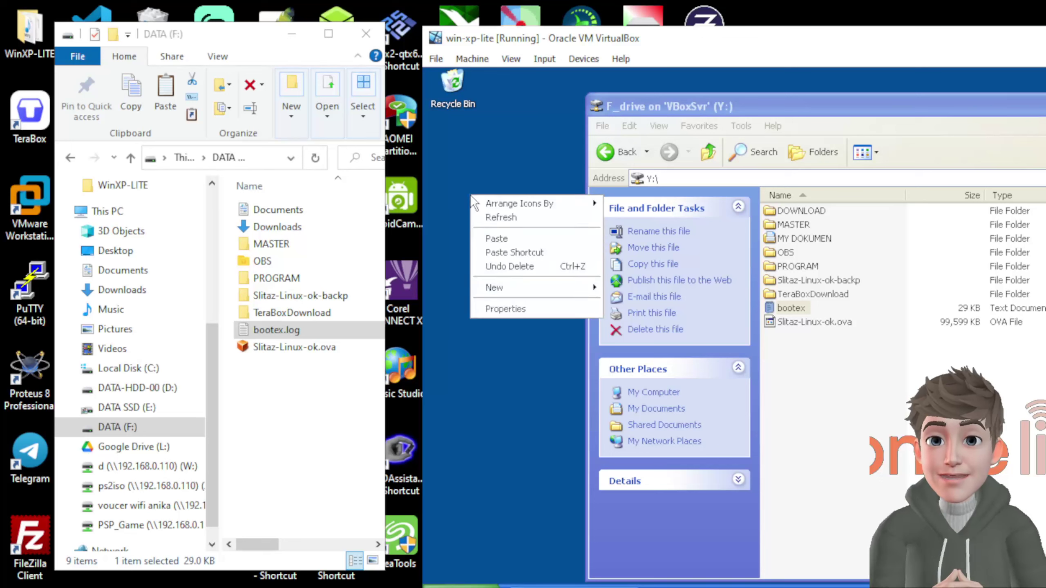
left_click(492, 239)
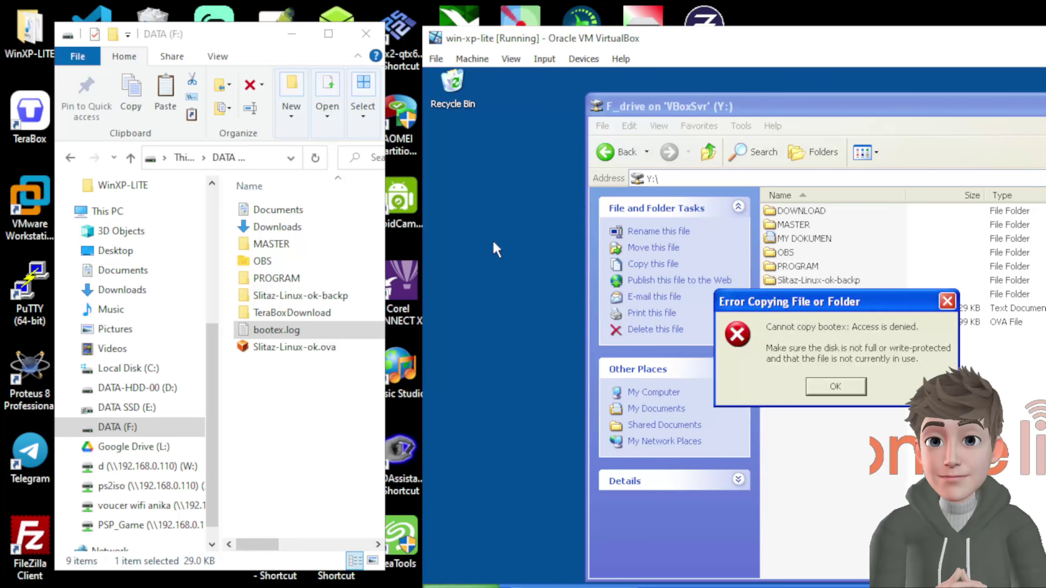
left_click(837, 387)
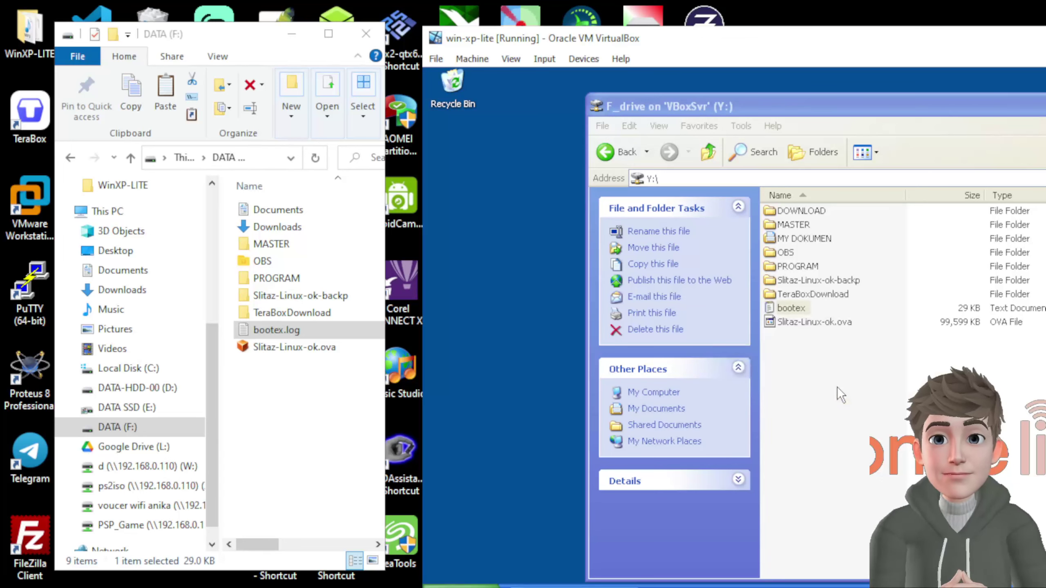
Step: Try to copy the bootex file from F_drive and paste it into the guest's Shared Documents folder
right_click(787, 310)
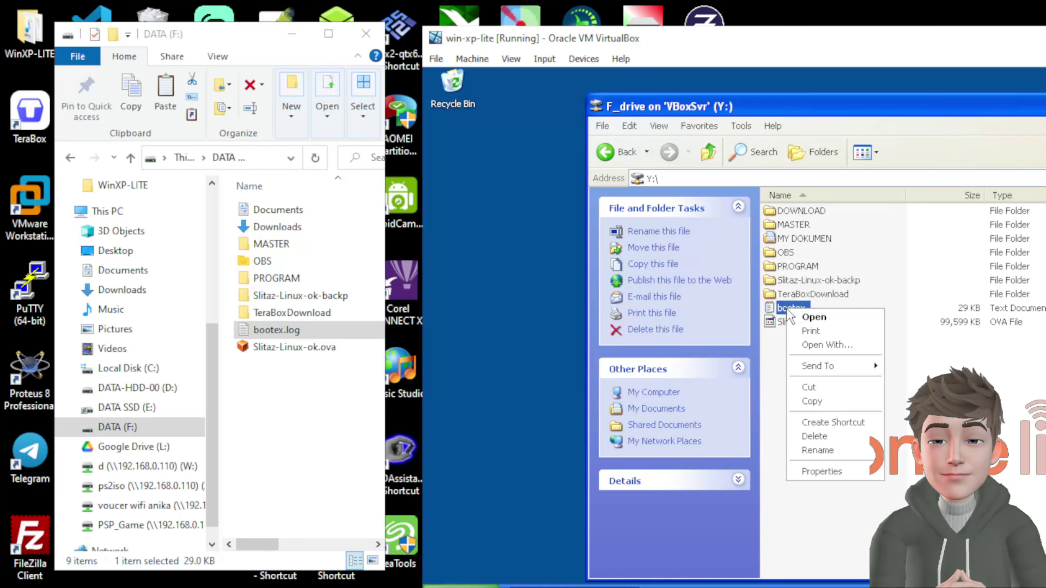
left_click(811, 401)
left_click(486, 584)
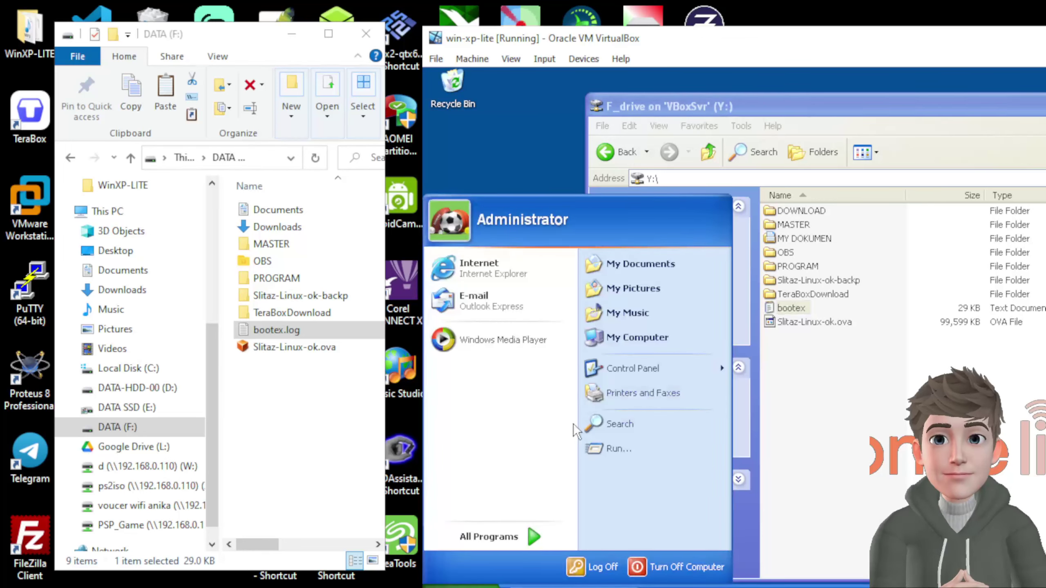
left_click(625, 337)
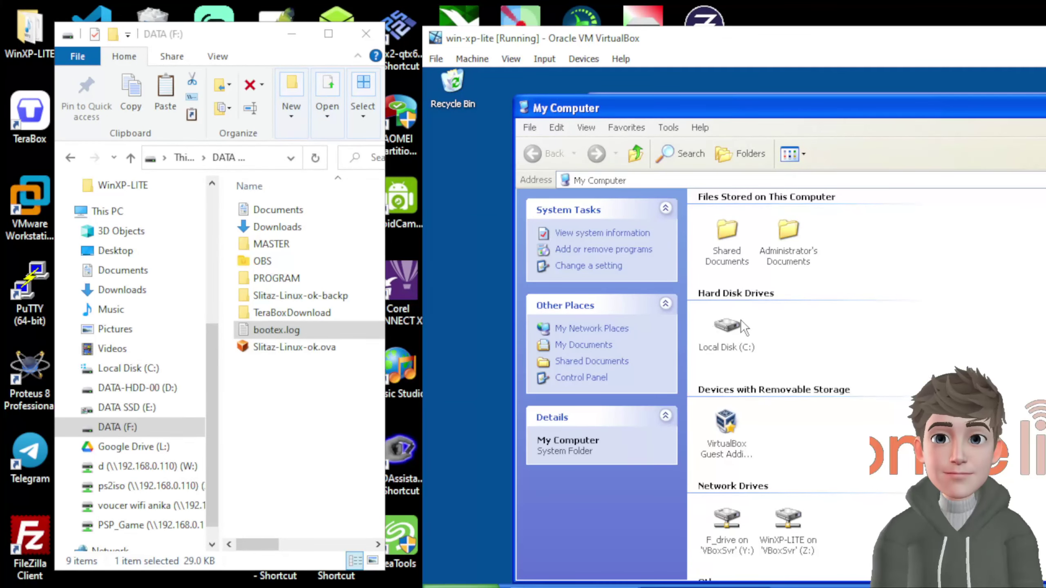
left_click(733, 329)
double_click(728, 253)
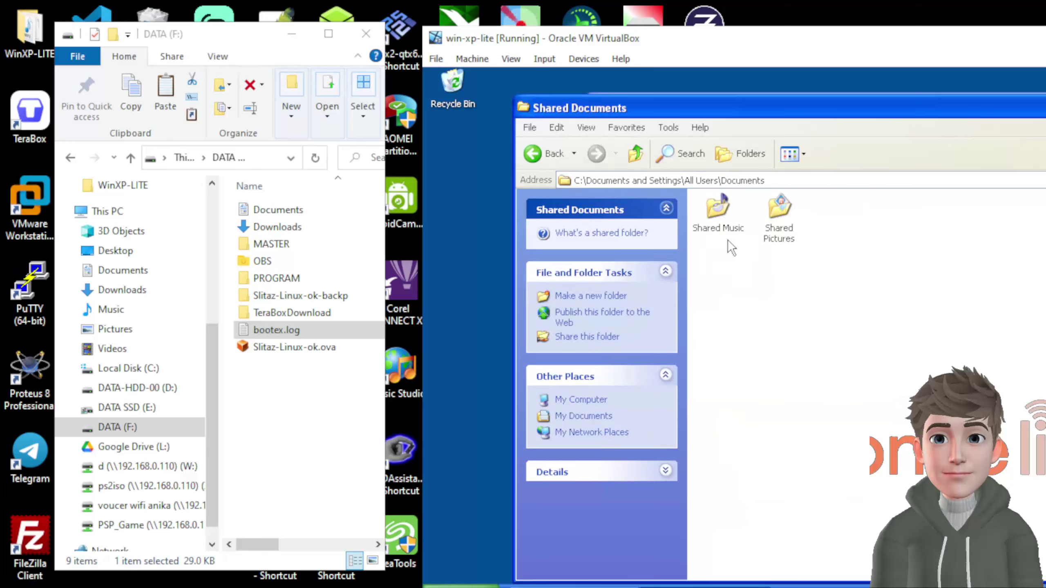
right_click(721, 311)
left_click(753, 374)
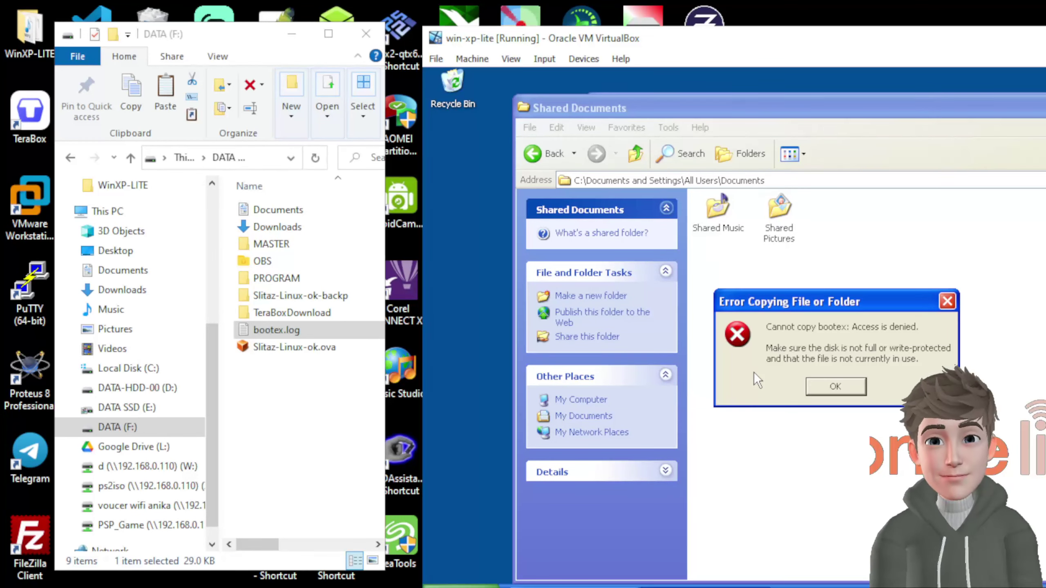
left_click(843, 383)
Step: Copy the _c080bfca-06bf-43d4-a85b-13fdfddc1e67 image from F_drive's DOWNLOAD folder into Shared Documents, keeping both guest windows reachable
left_click_drag(800, 117, 785, 334)
left_click(787, 253)
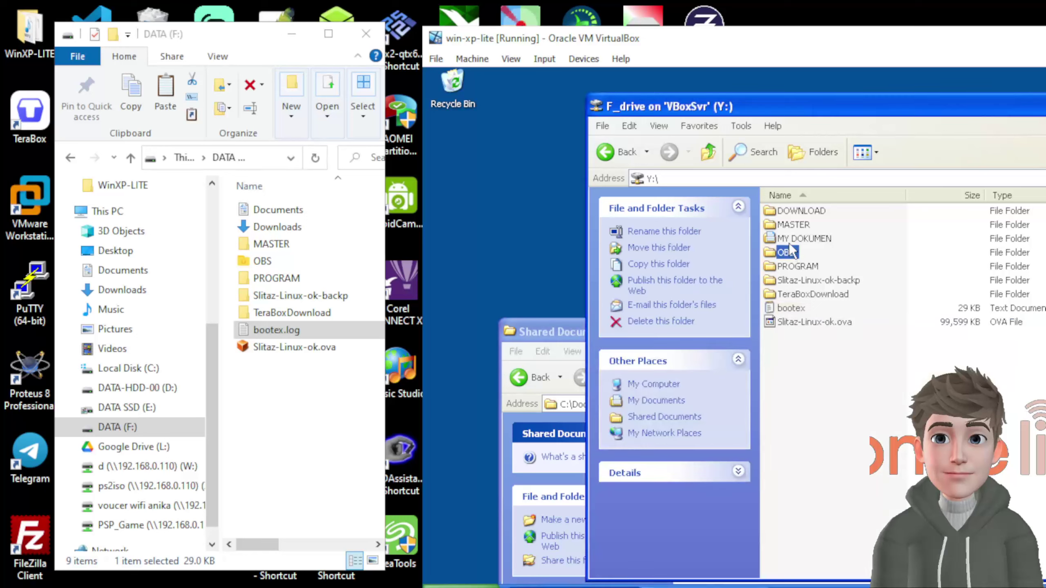
left_click(795, 211)
double_click(795, 213)
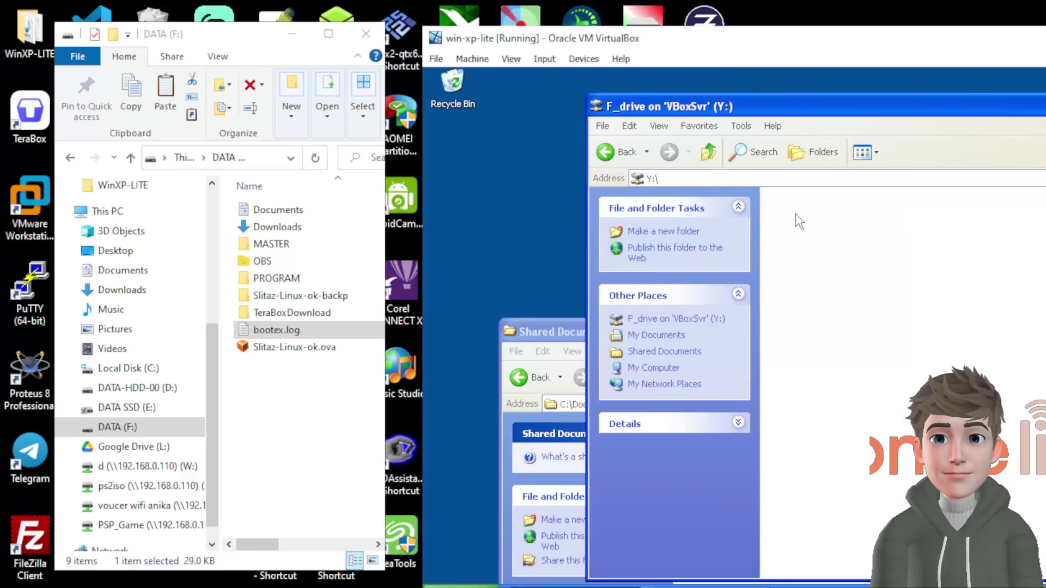
left_click(790, 325)
right_click(790, 327)
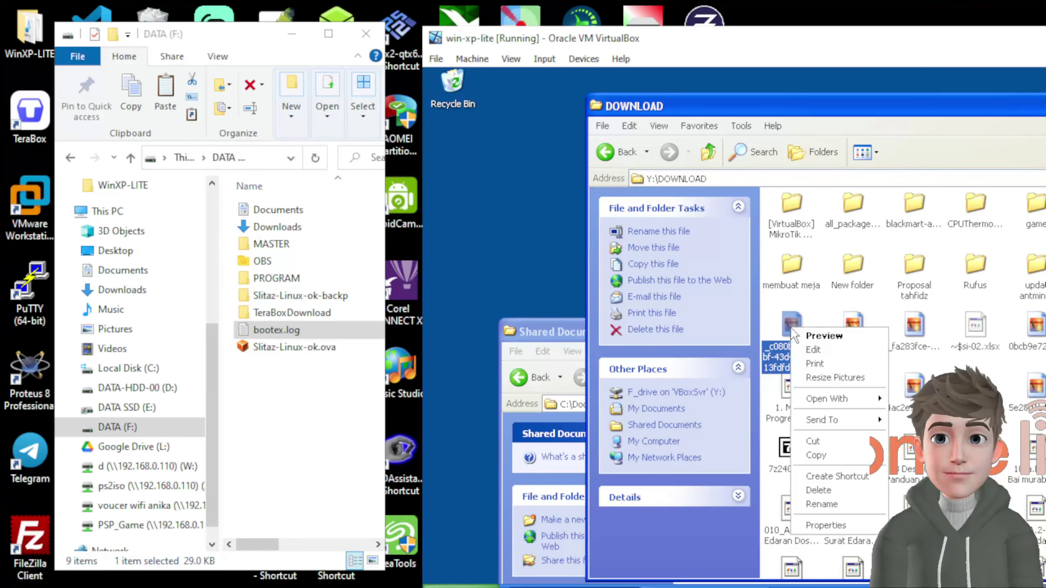
left_click(820, 458)
left_click(560, 333)
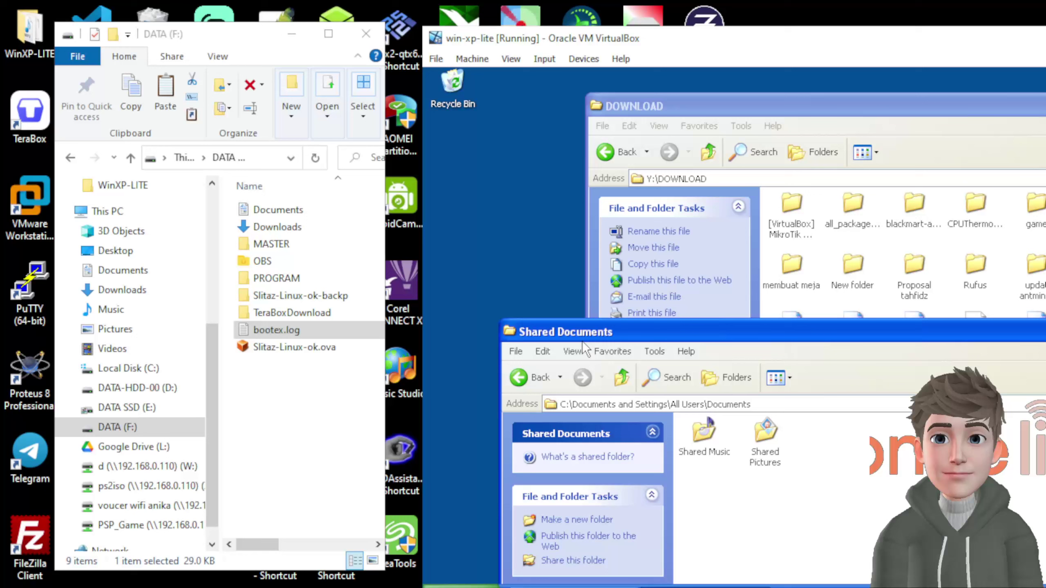
right_click(803, 496)
left_click(842, 432)
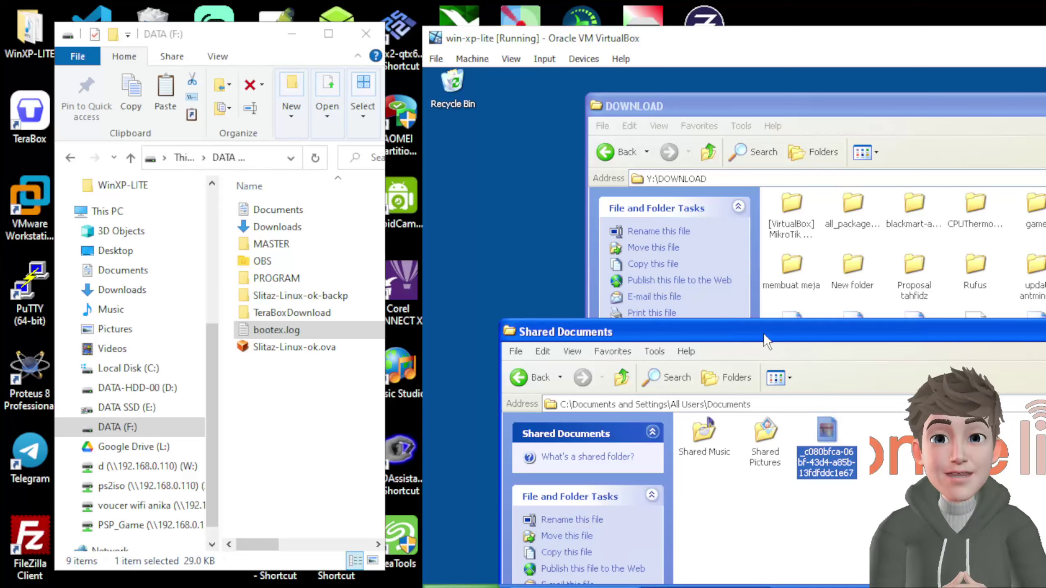
left_click_drag(761, 335, 744, 335)
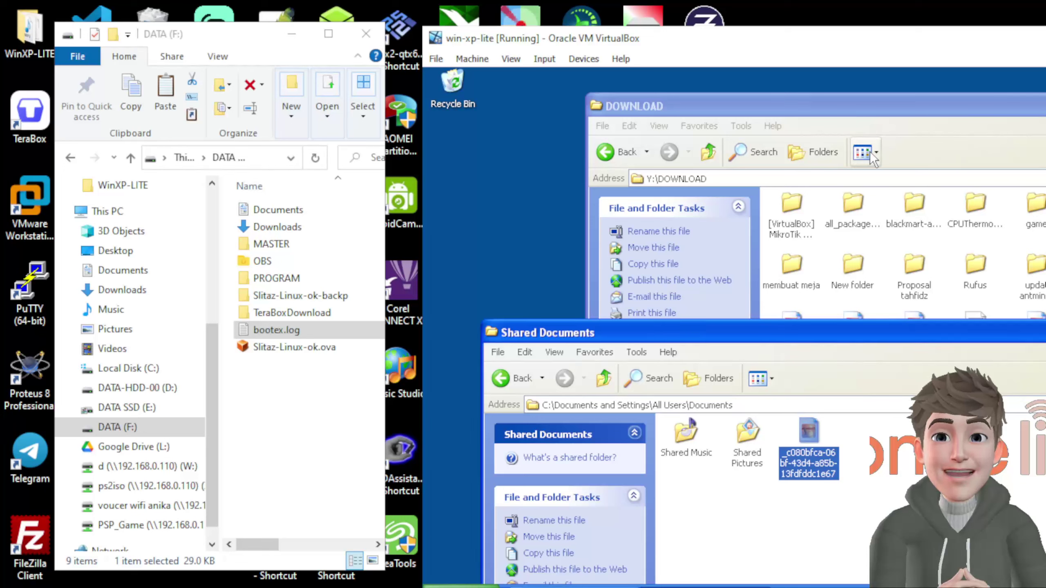
Step: Copy a block of files, including the first images and 7z2407-x64, from DOWNLOAD into Shared Documents, replacing all existing duplicates
left_click(866, 131)
left_click(854, 208)
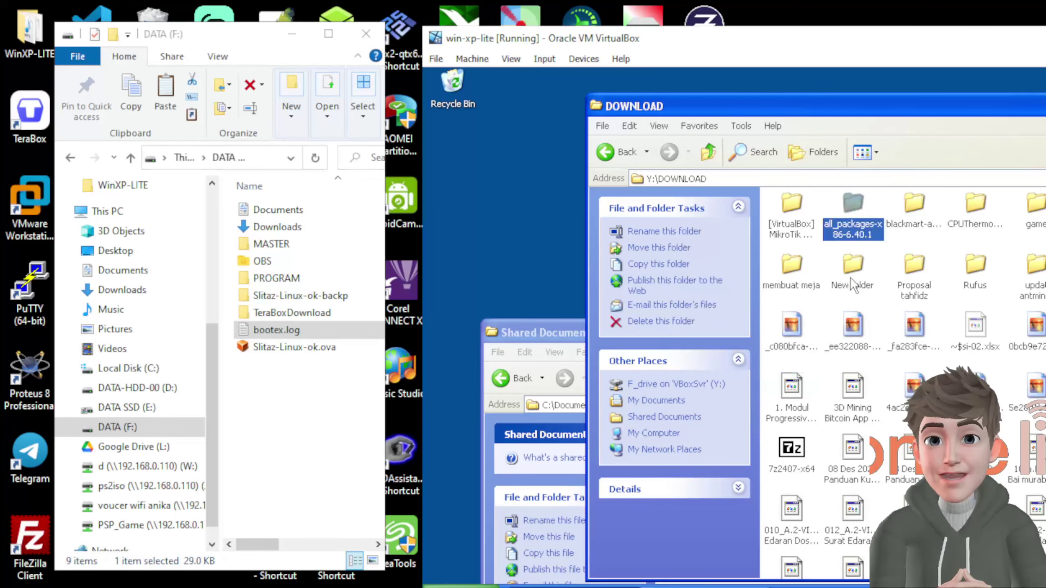
left_click(948, 311)
left_click_drag(791, 448, 792, 449)
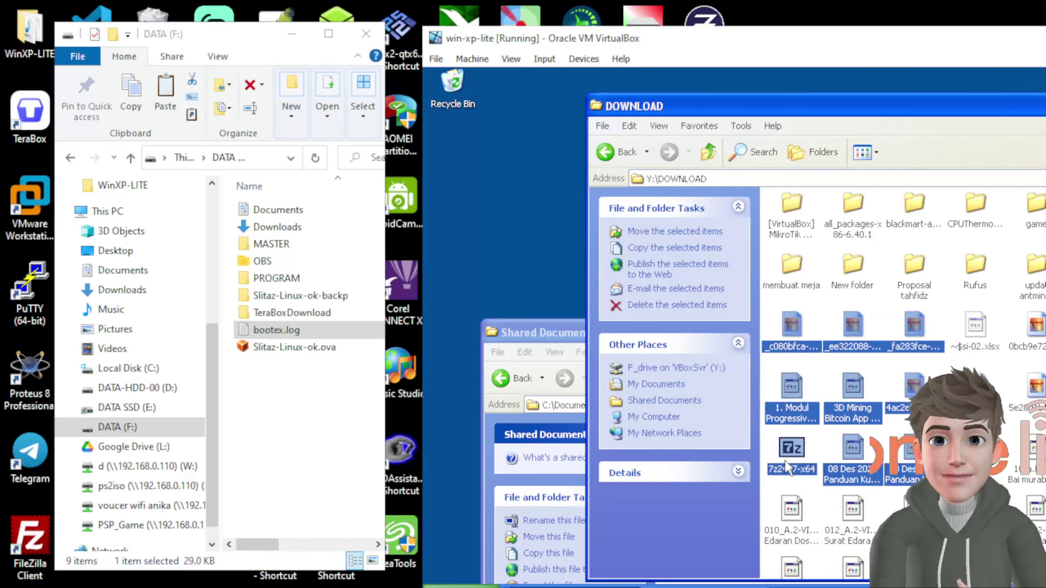
right_click(791, 449)
left_click(819, 365)
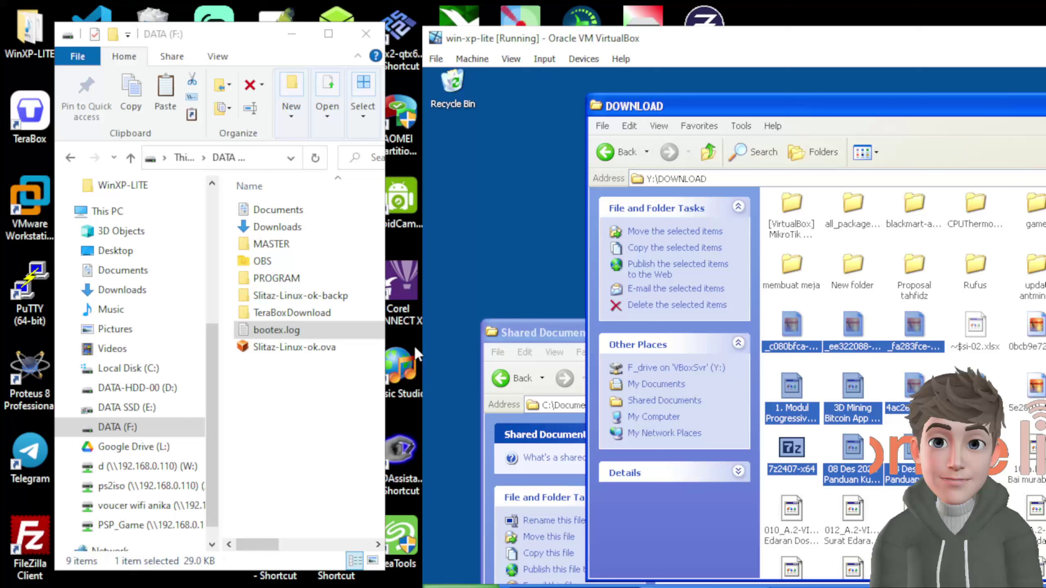
left_click(528, 334)
right_click(775, 509)
left_click(804, 428)
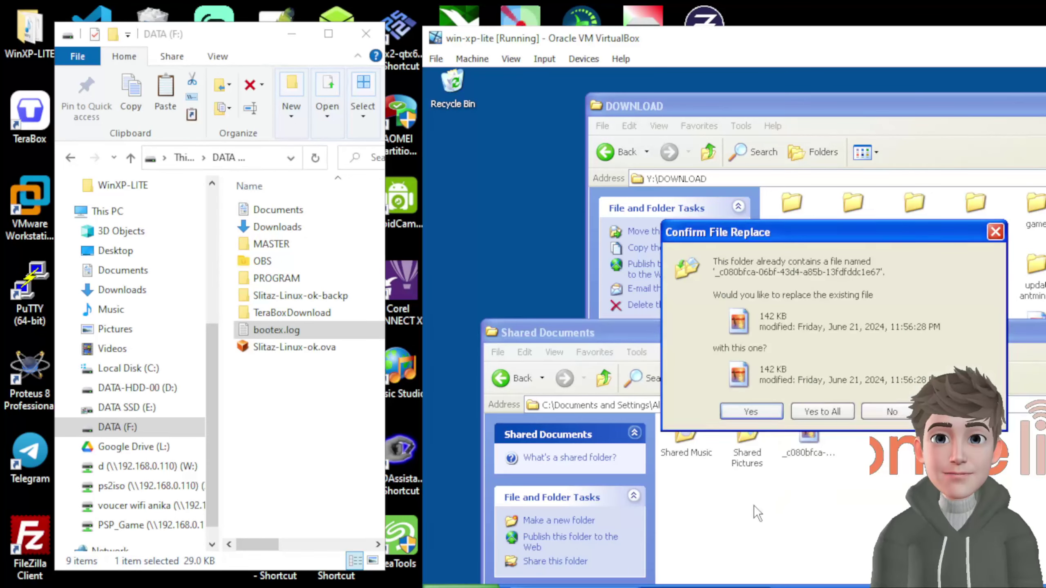
left_click(820, 413)
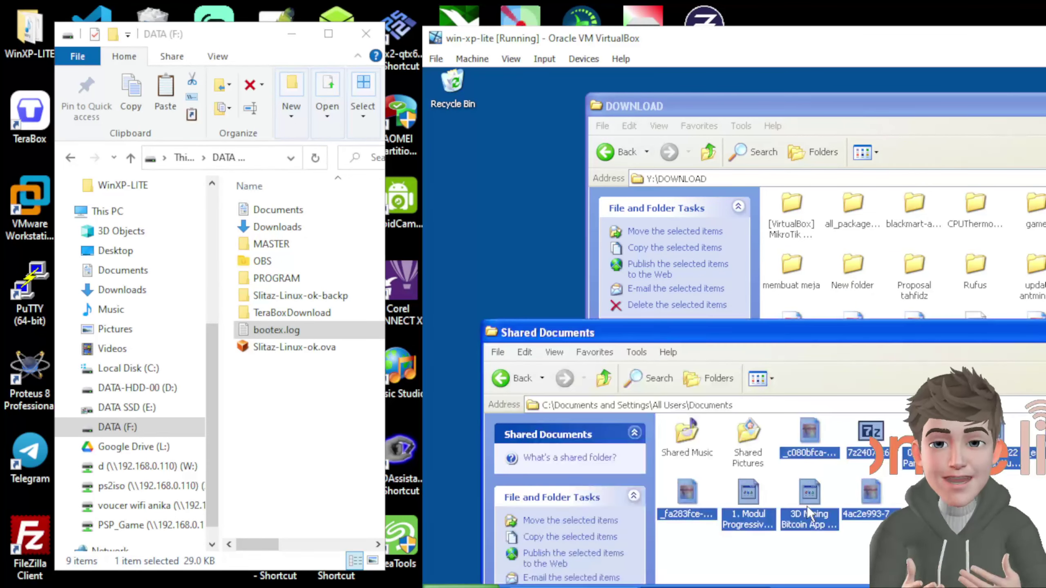
Step: Copy the Shared Music folder from Shared Documents and paste it into the root of F_drive in the maximized window
double_click(689, 441)
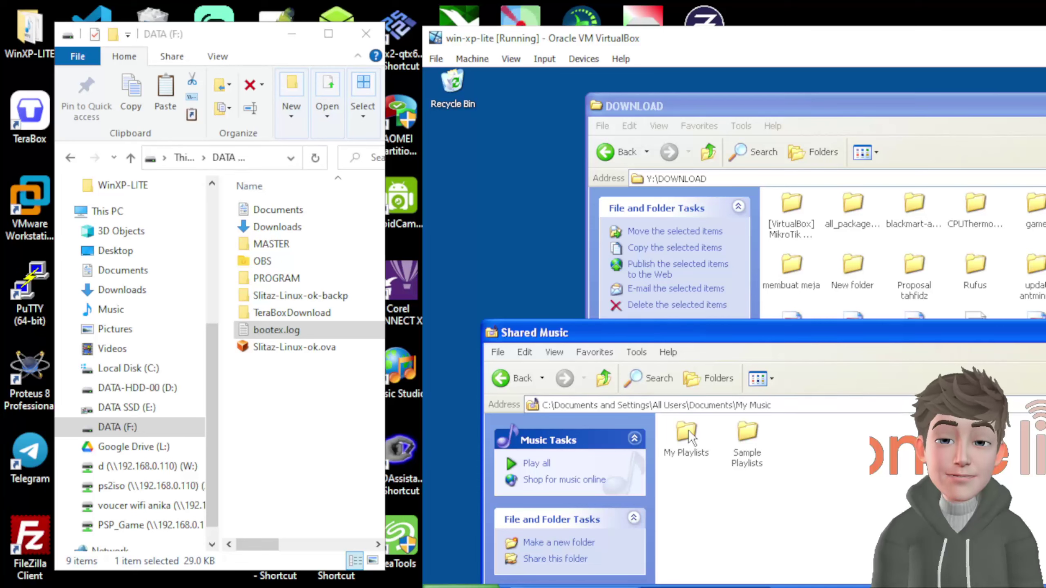
left_click(690, 433)
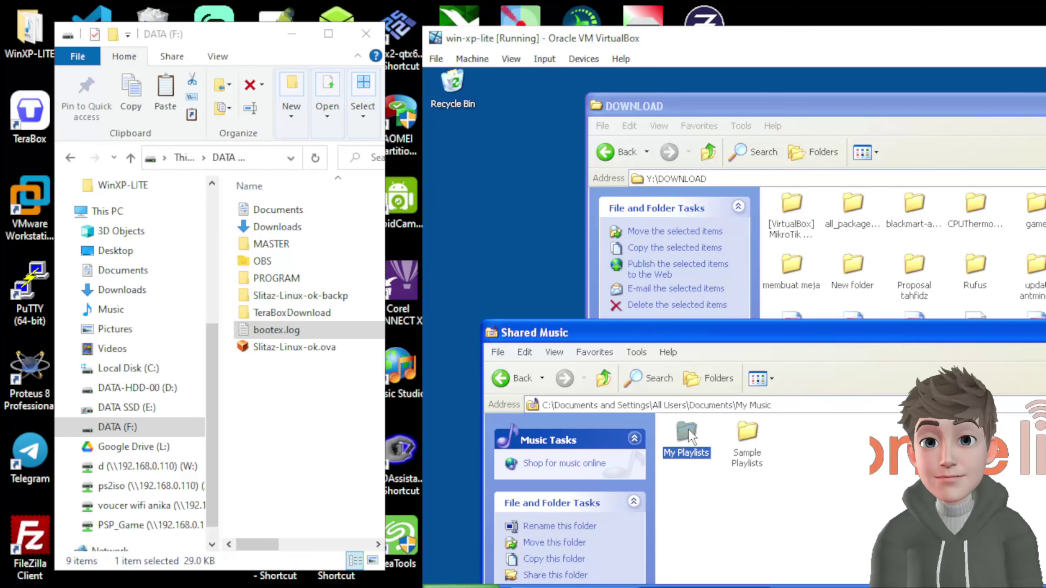
left_click(506, 378)
right_click(686, 445)
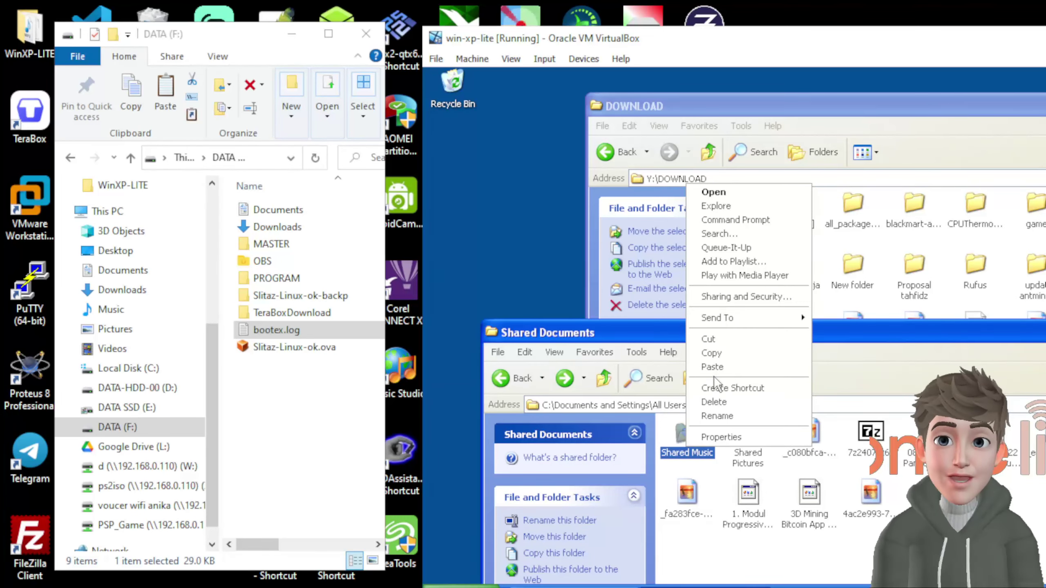
left_click(711, 353)
double_click(869, 108)
left_click(549, 112)
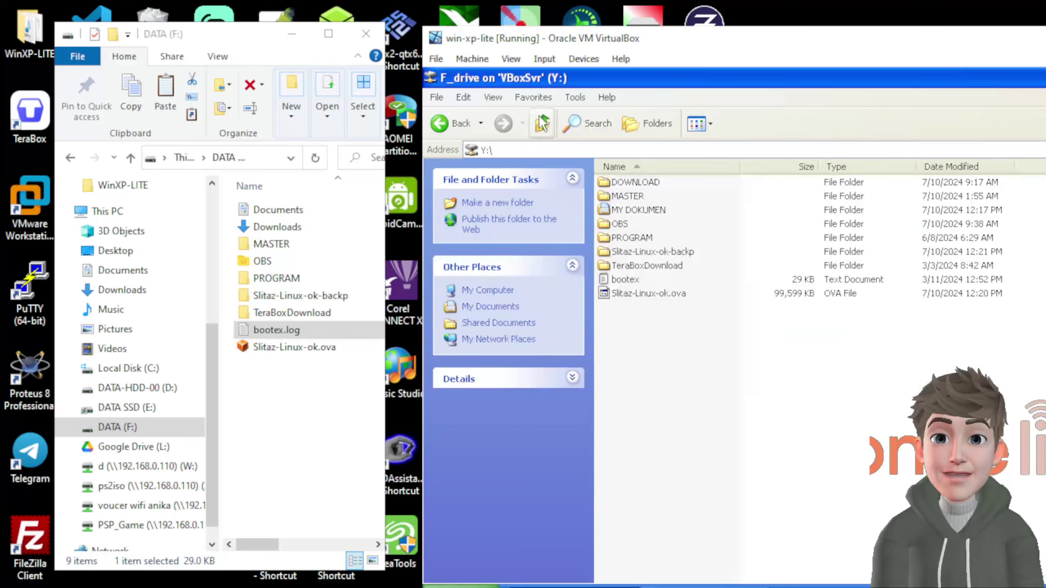
right_click(712, 403)
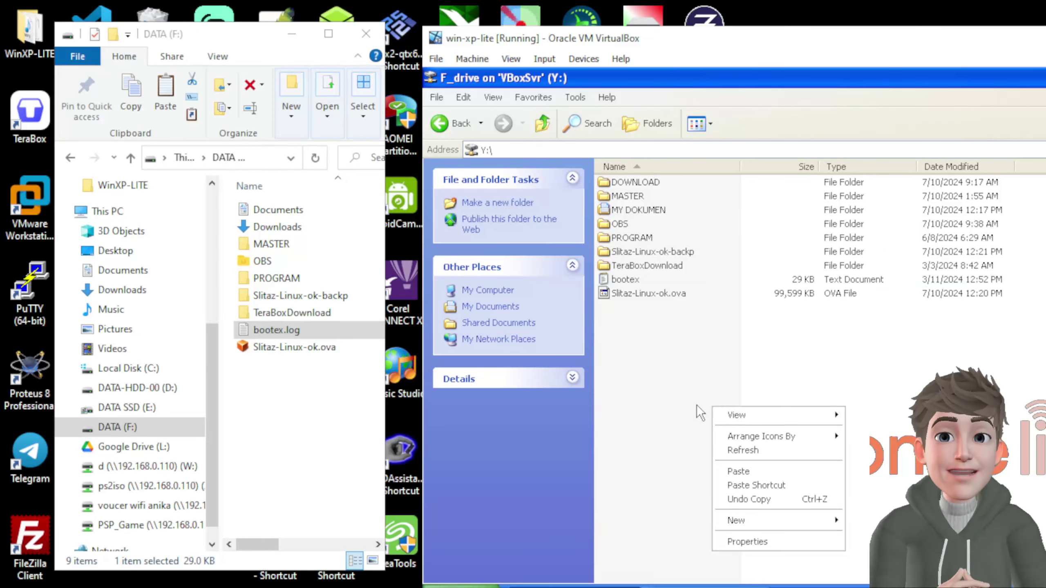
left_click(734, 471)
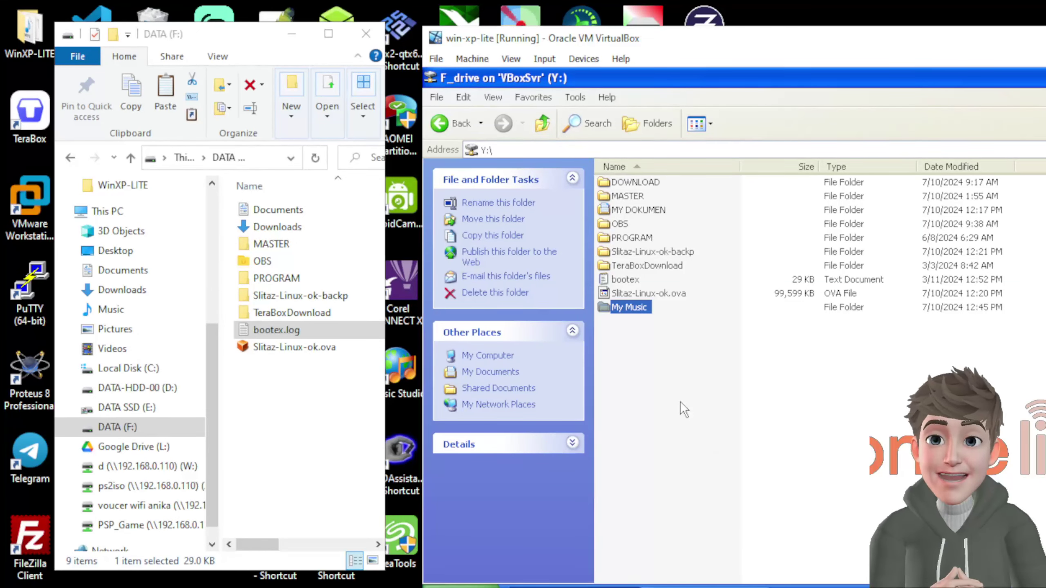
Step: Delete the My Music folder from the host's DATA (F:) drive and refresh the guest's F_drive listing
left_click(283, 368)
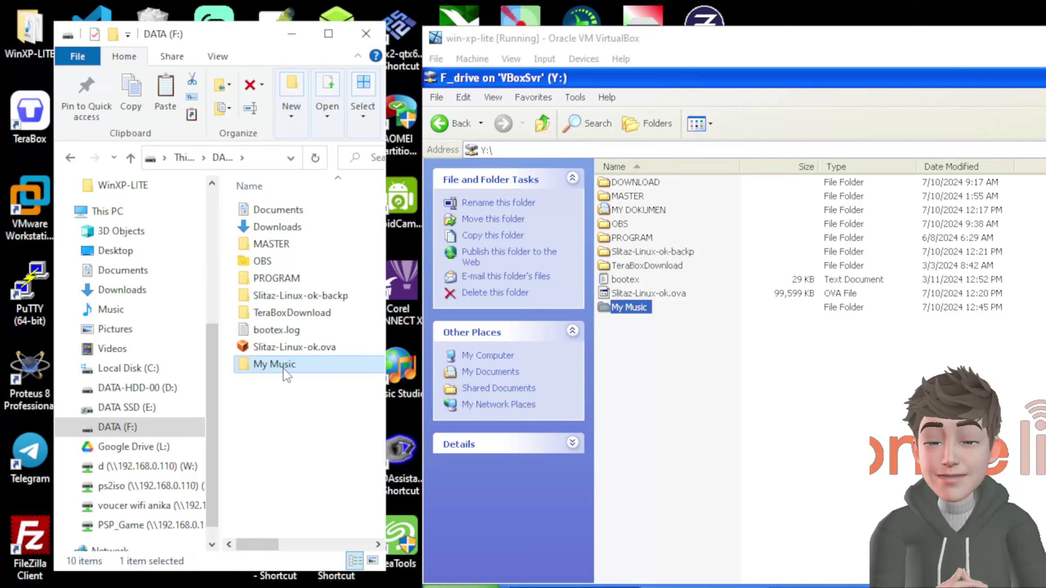
right_click(283, 368)
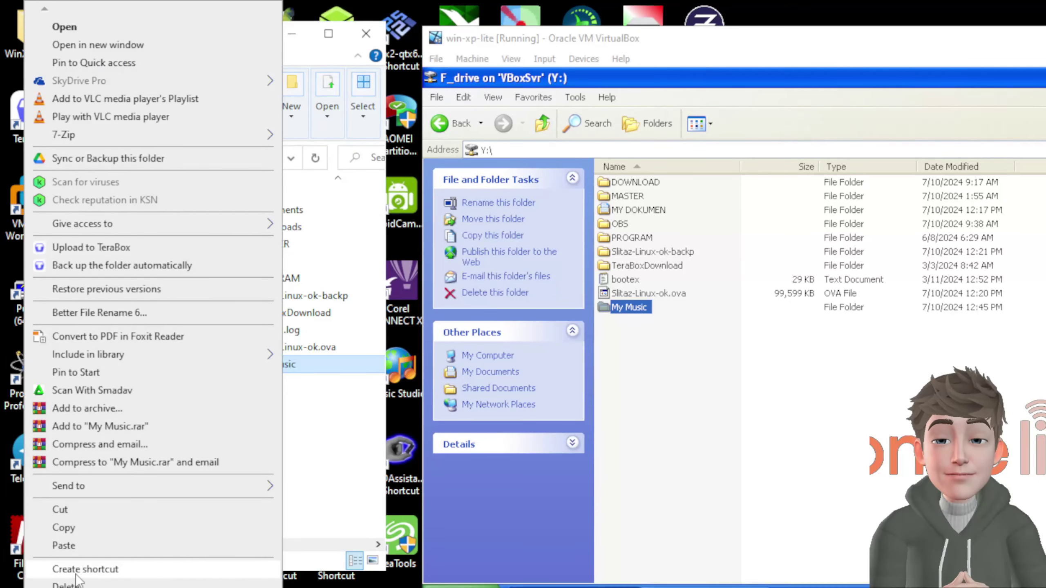
left_click(68, 584)
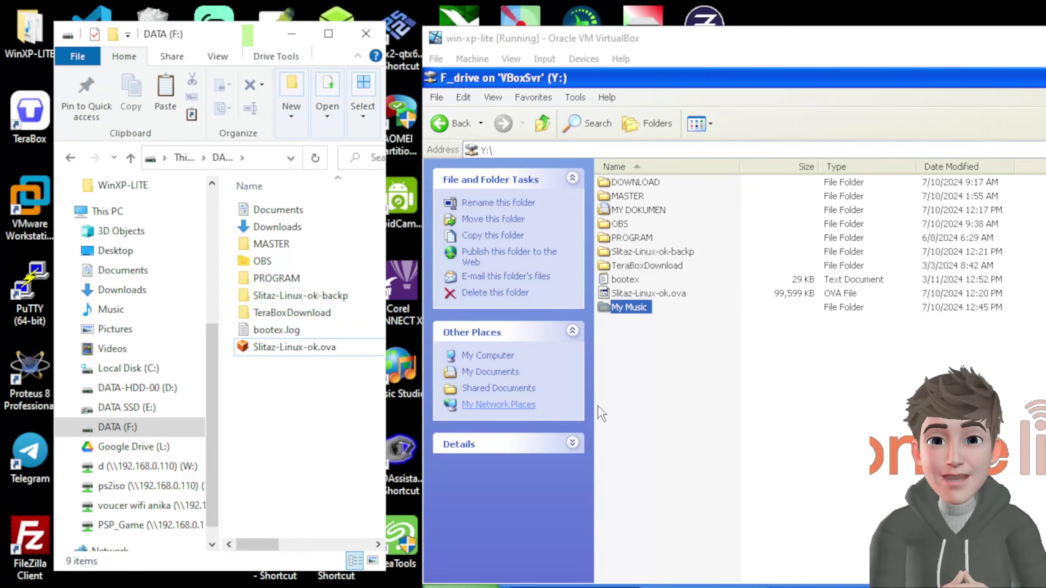
left_click(672, 339)
right_click(662, 326)
left_click(680, 371)
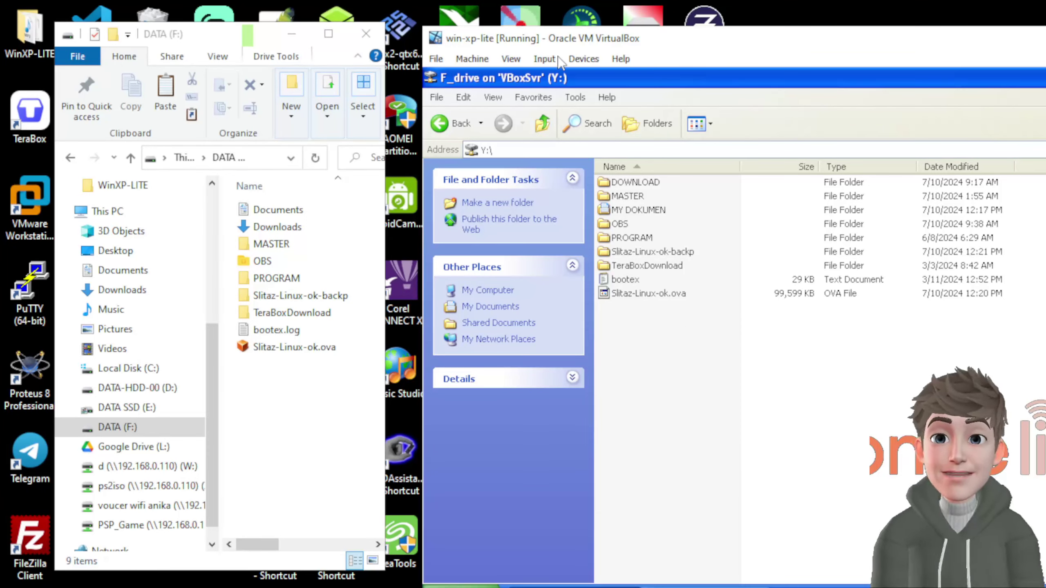
Step: Make the F_DRIVE share read-only in the virtual machine's shared folder settings and apply the change
left_click(583, 58)
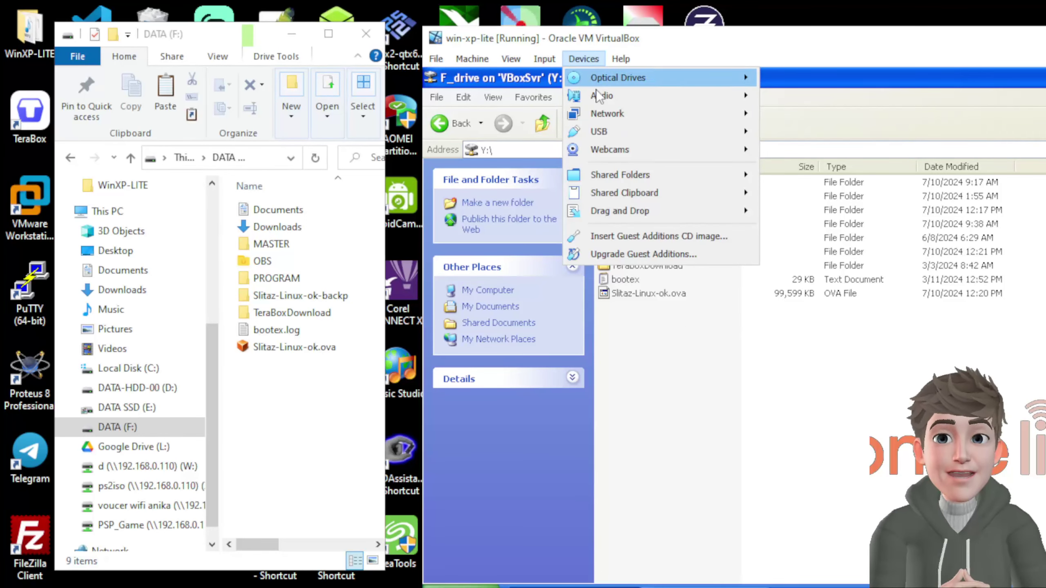
mouse_move(613, 177)
left_click(781, 173)
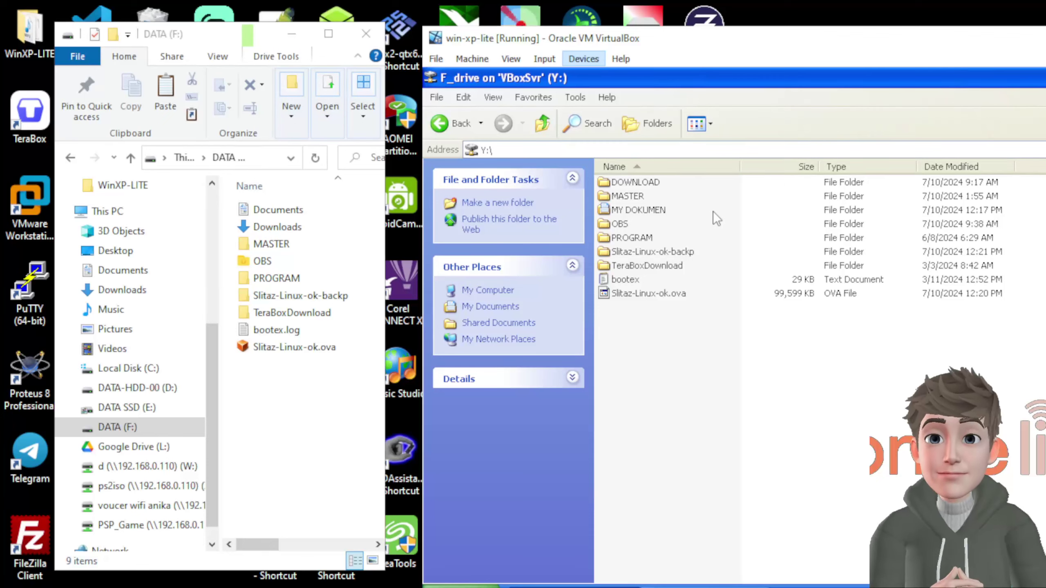
left_click(705, 243)
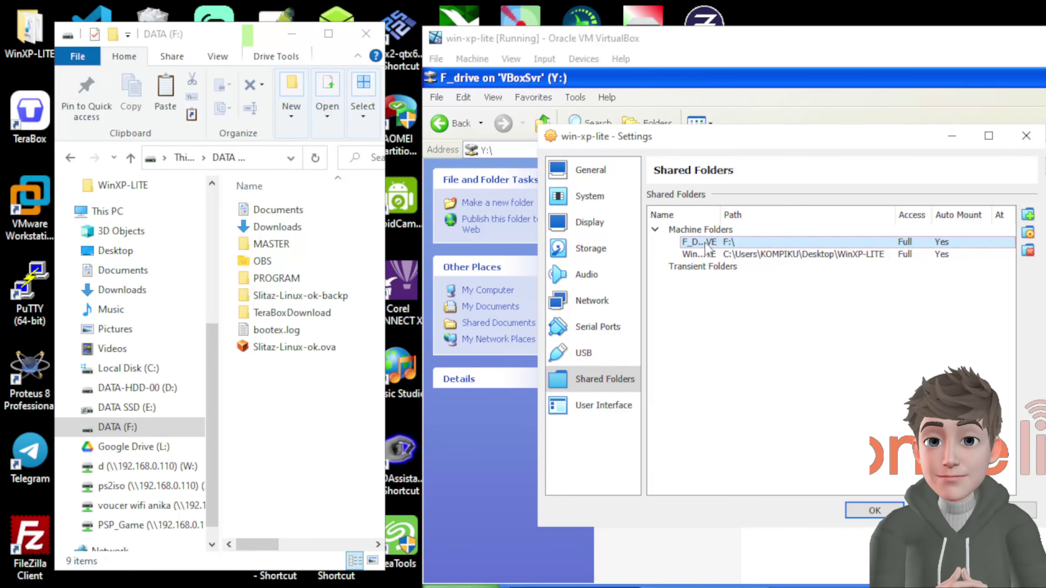
double_click(705, 243)
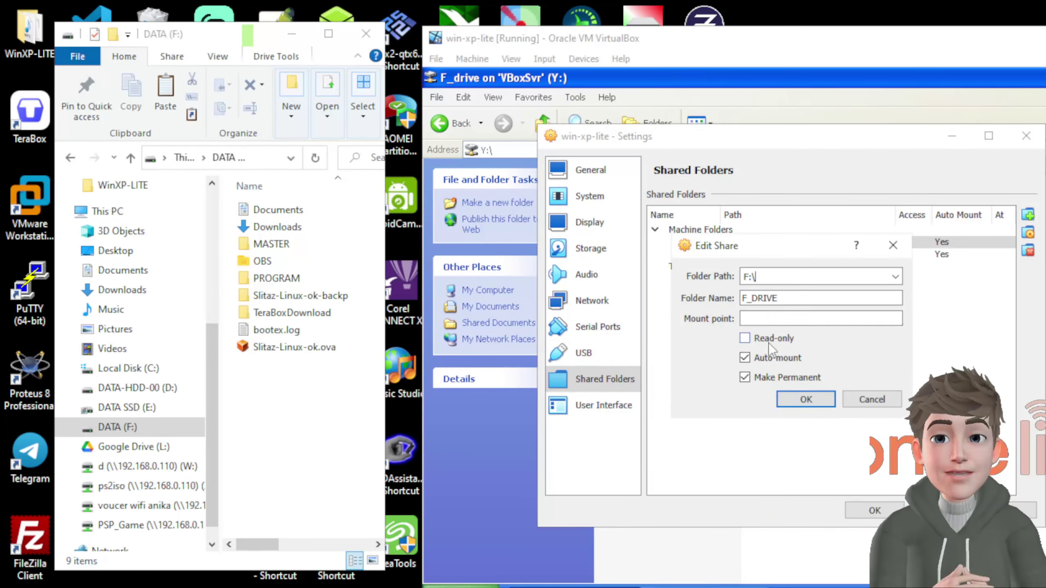
left_click(810, 344)
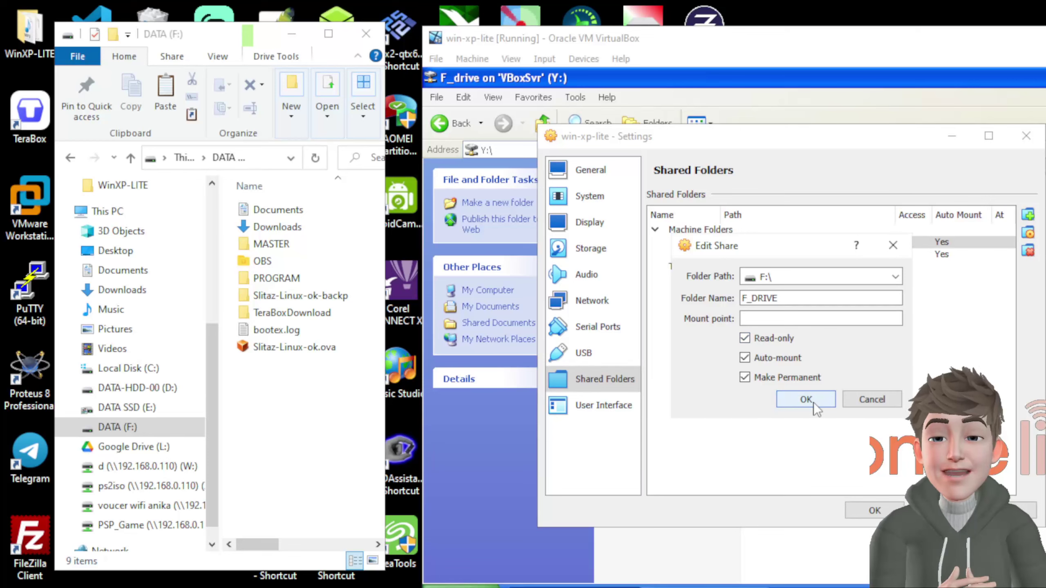
left_click(806, 399)
left_click(874, 510)
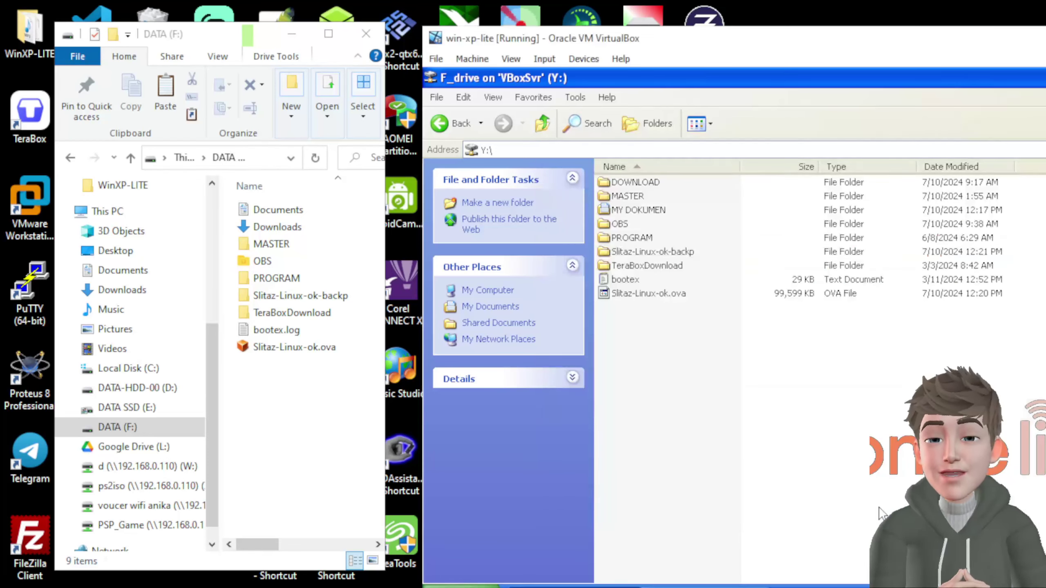
Step: Close the guest's F_drive window, maximize Shared Documents, and open the MY DOKUMEN folder on F_drive in a separate window
key("alt+F4")
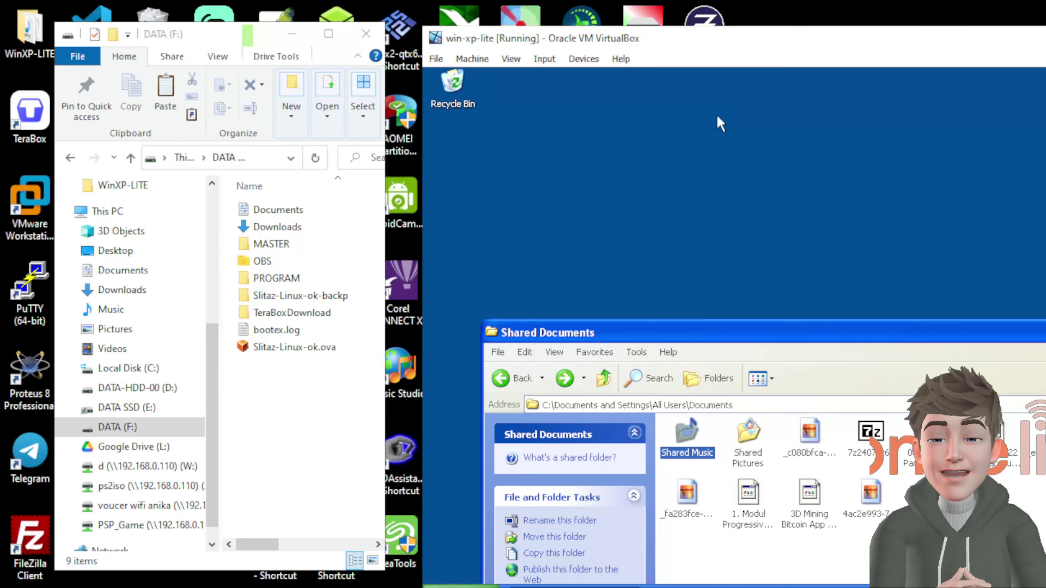
double_click(734, 329)
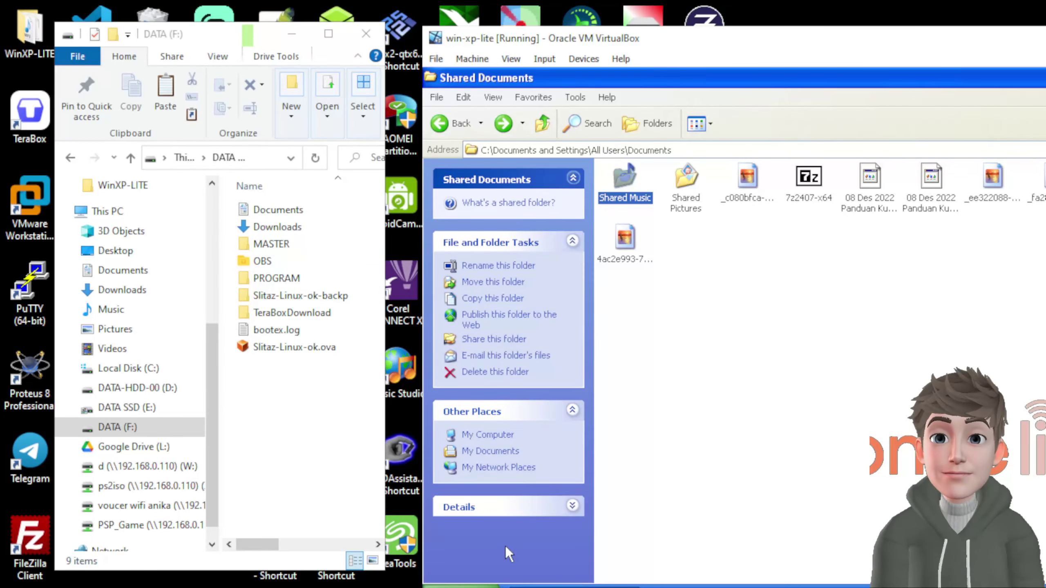
left_click(442, 584)
left_click(712, 334)
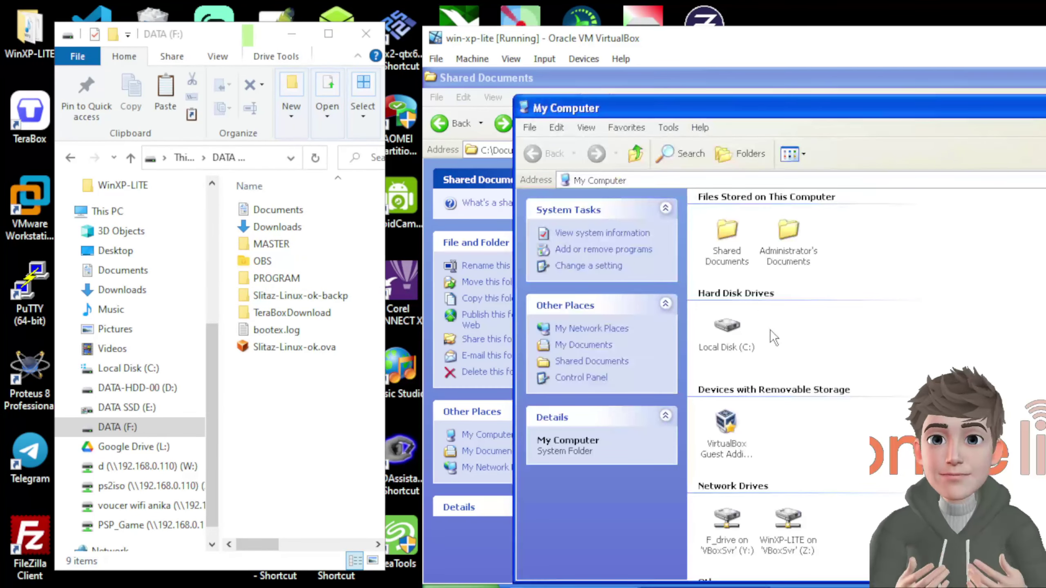
left_click(794, 522)
double_click(746, 525)
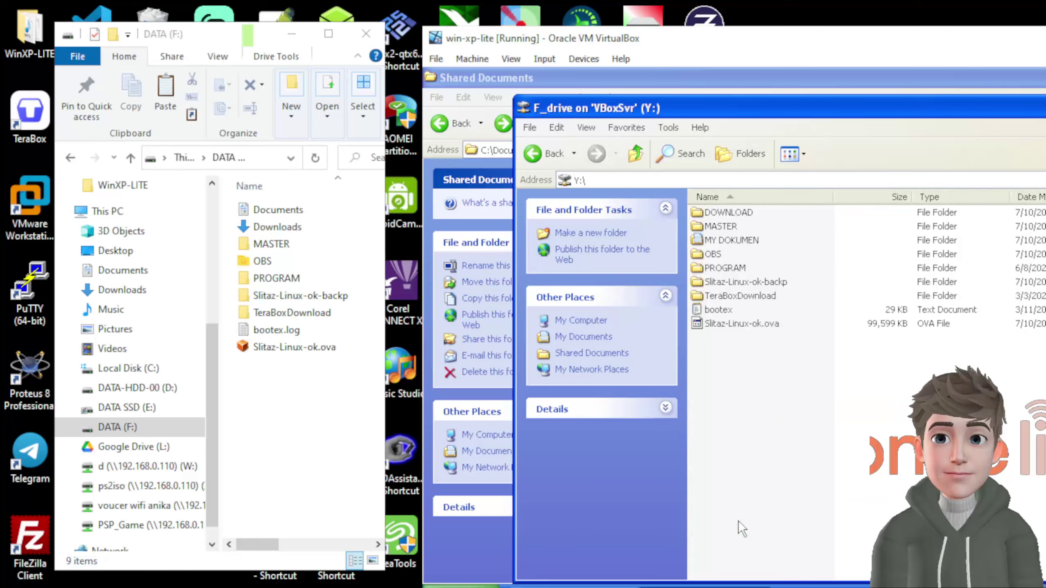
double_click(720, 239)
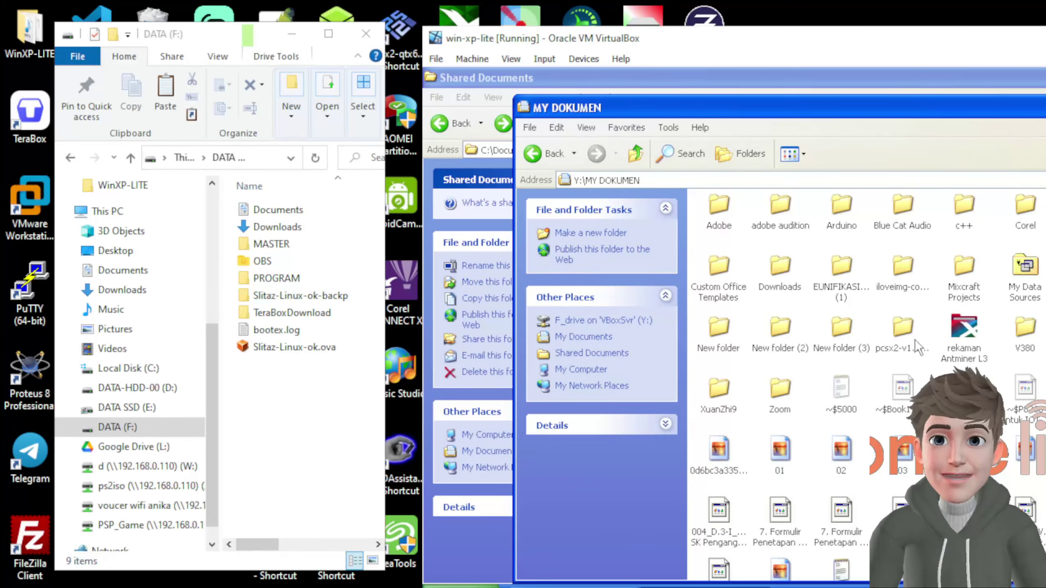
Step: Copy the four neighbouring images ending with 01, 02 and 03 from MY DOKUMEN into Shared Documents
right_click(905, 462)
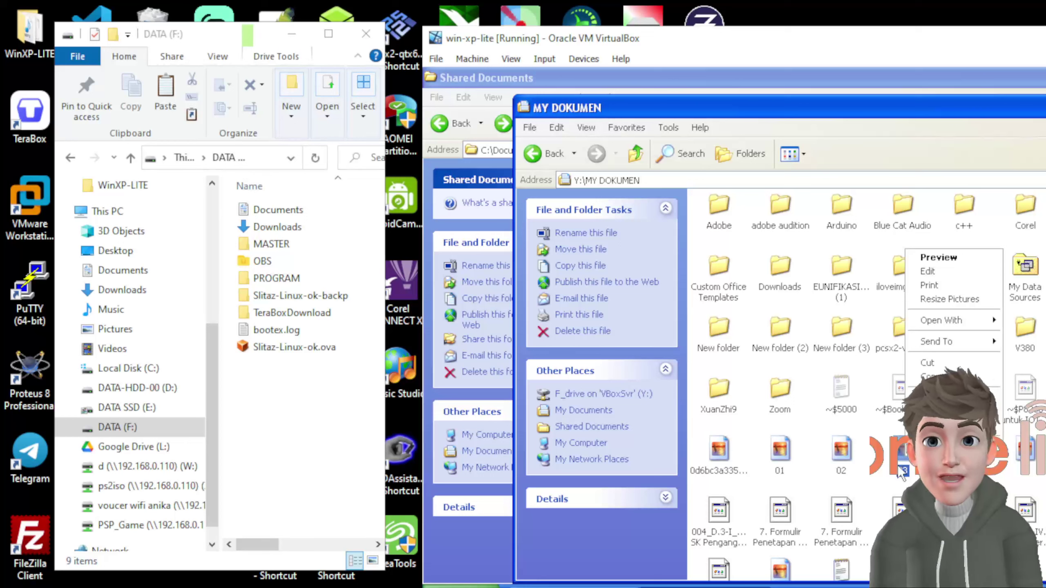
left_click_drag(900, 480, 716, 434)
right_click(719, 460)
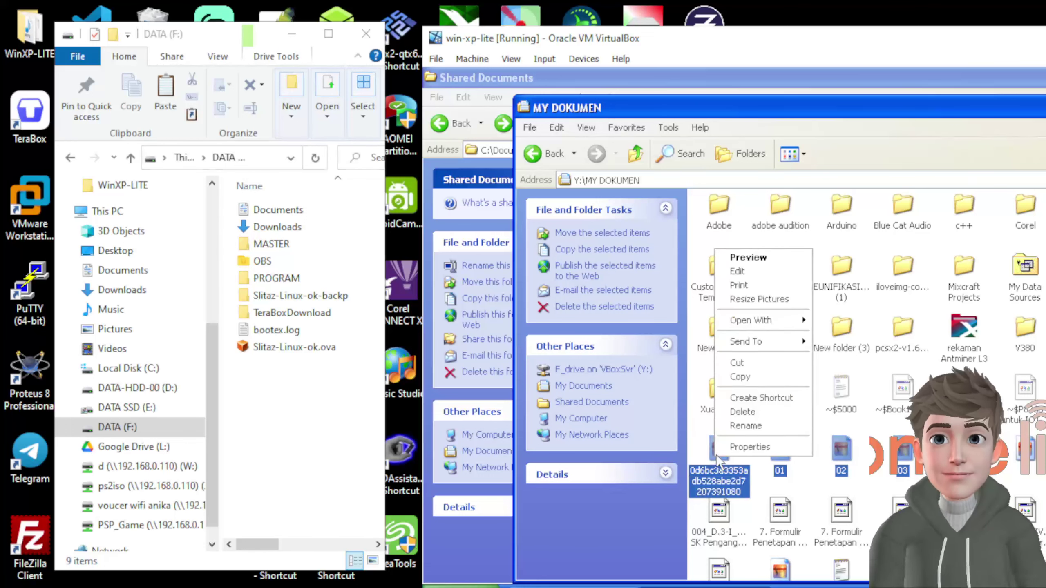
left_click(740, 377)
left_click(736, 81)
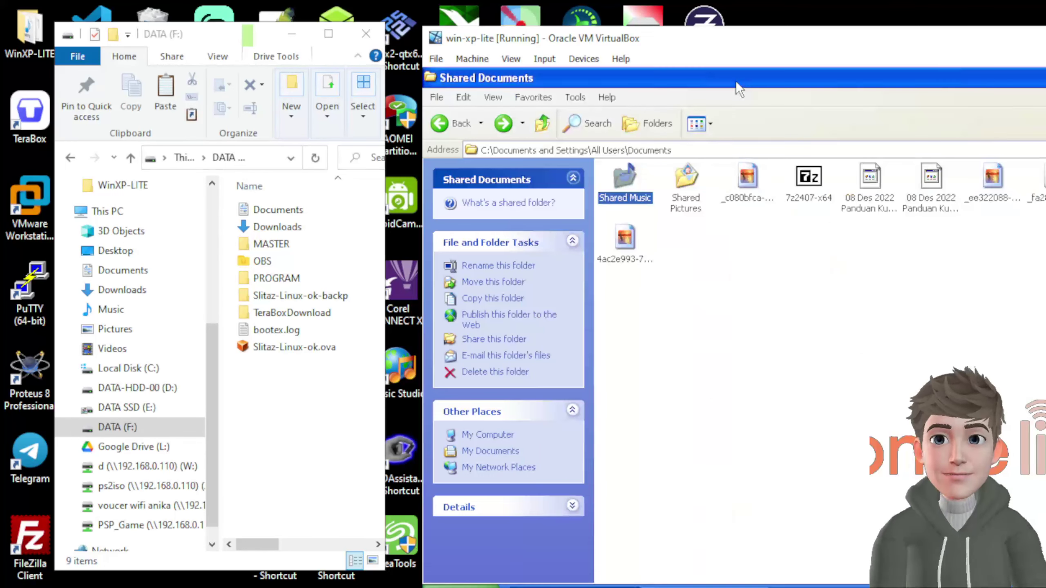
right_click(741, 303)
left_click(726, 372)
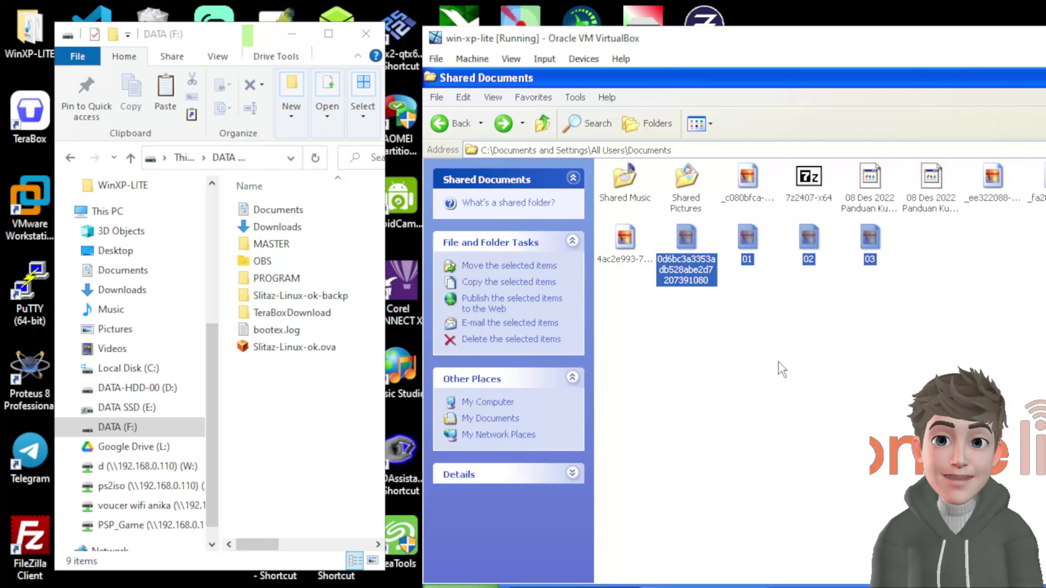
left_click(782, 336)
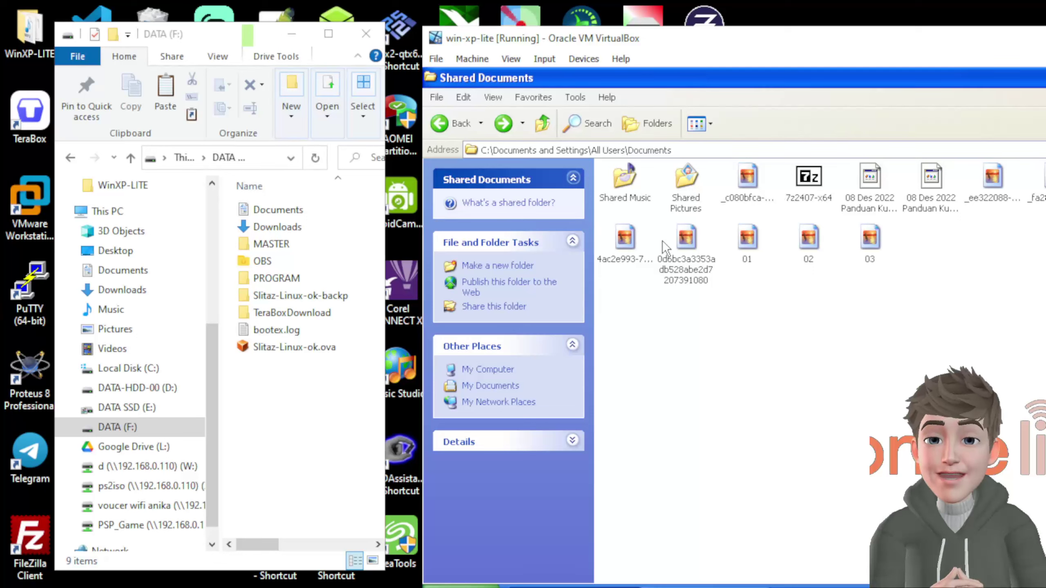
Step: Copy the Shared Music folder from Shared Documents and try twice to paste it into MY DOKUMEN on the read-only F_drive
left_click(621, 191)
right_click(620, 185)
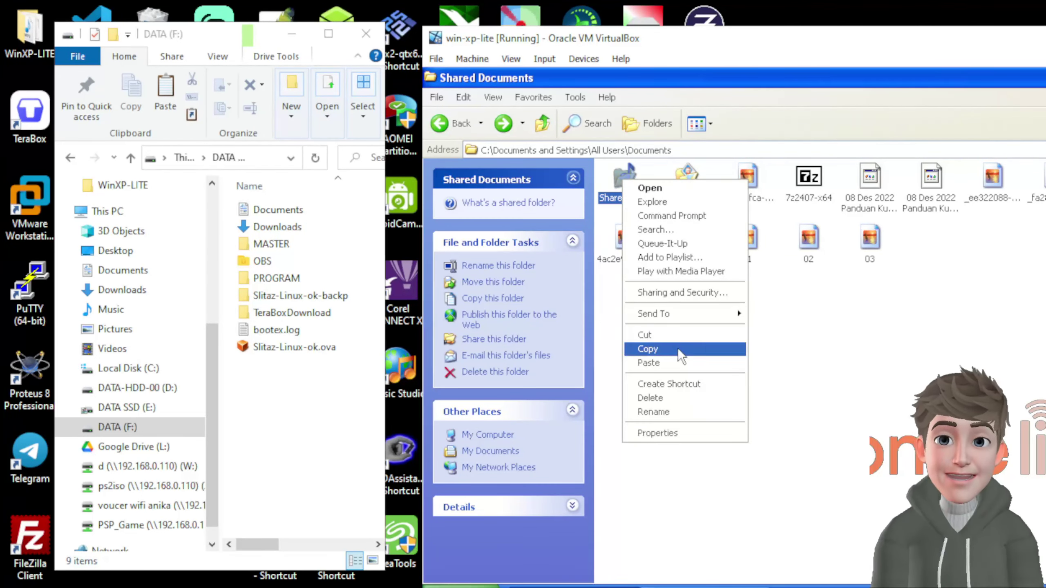
left_click(655, 354)
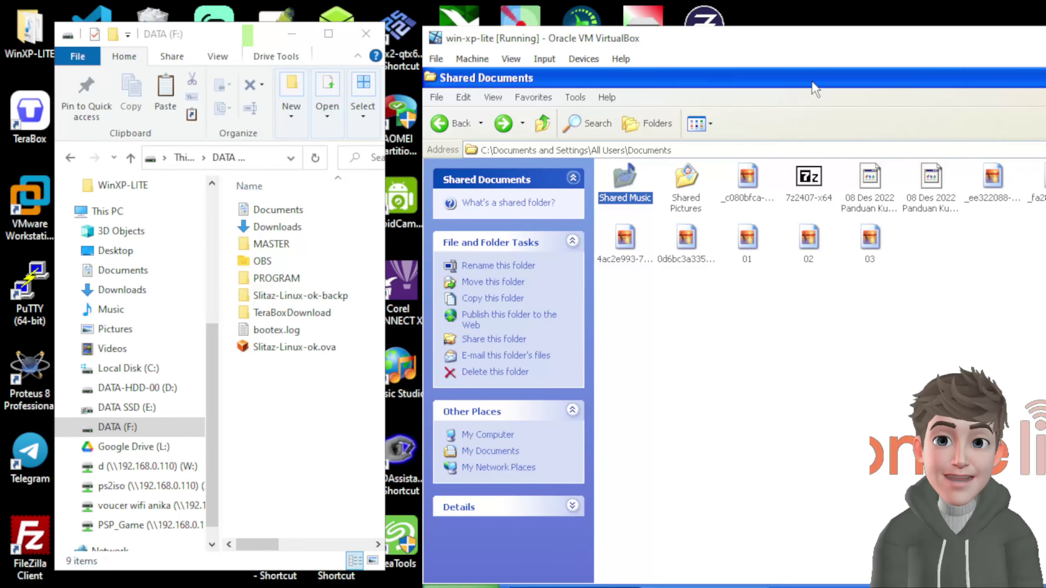
double_click(952, 80)
left_click(932, 106)
left_click(817, 377)
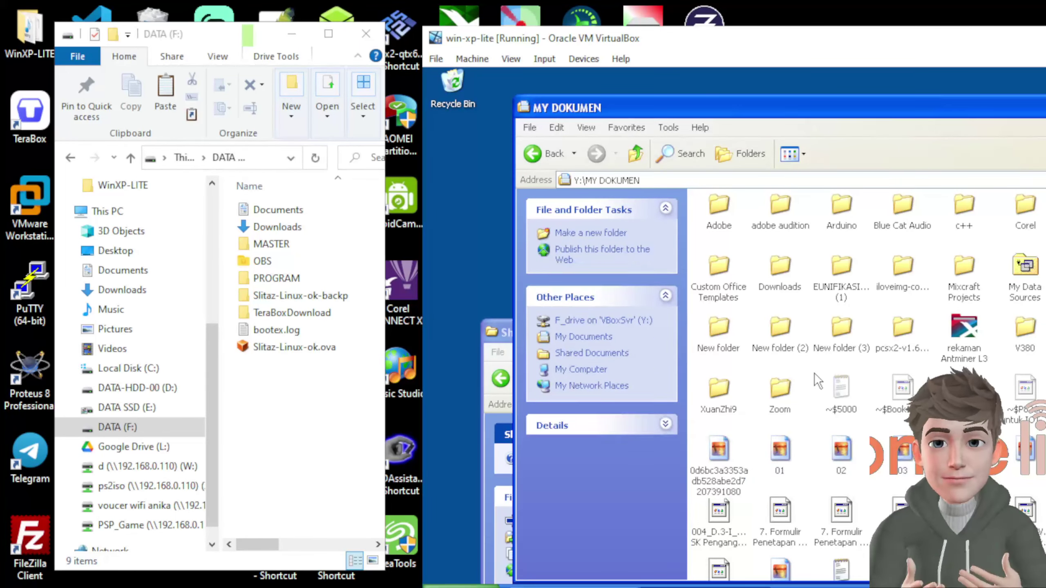
right_click(813, 377)
left_click(839, 458)
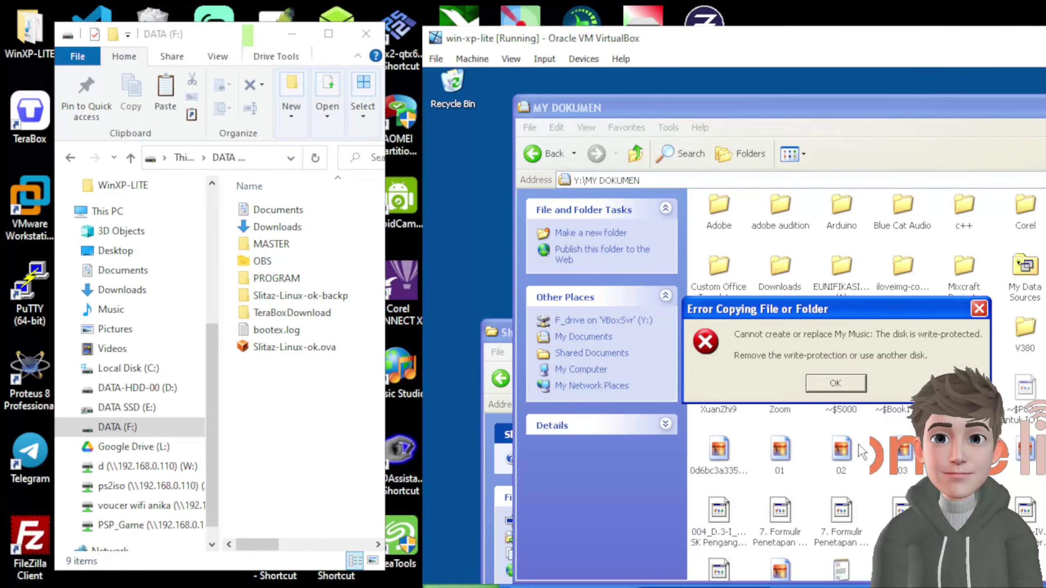
left_click(845, 384)
right_click(808, 371)
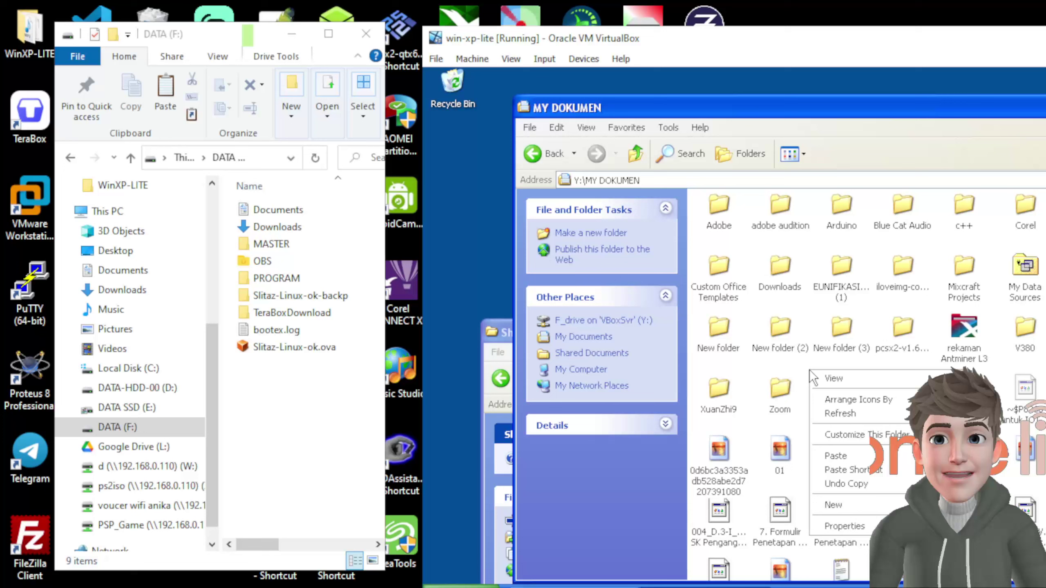
left_click(836, 459)
left_click(847, 379)
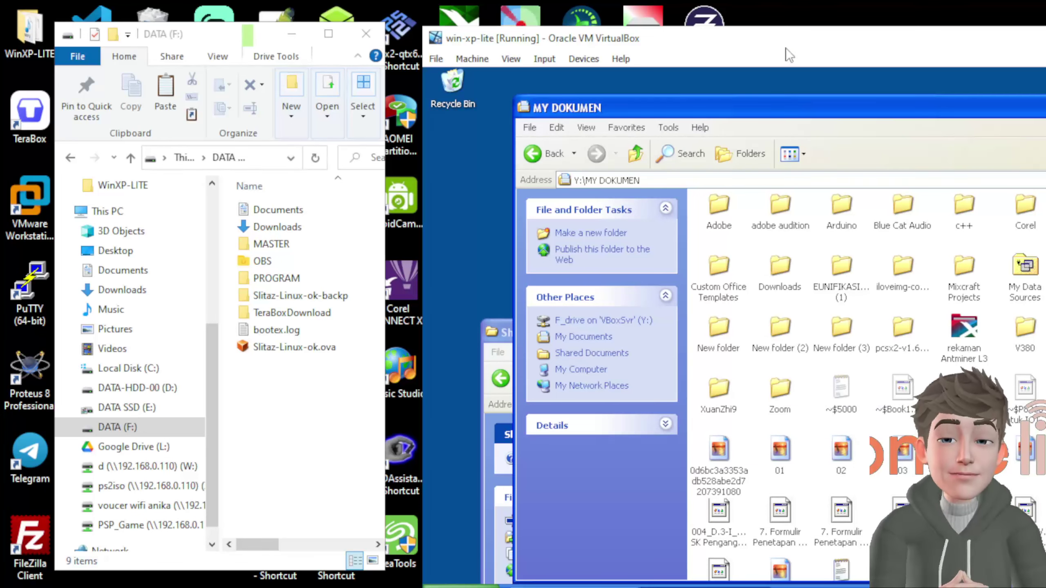
Step: Close the guest's MY DOKUMEN and Shared Documents windows and the host's DATA (F:) window
left_click_drag(784, 48, 452, 47)
double_click(467, 41)
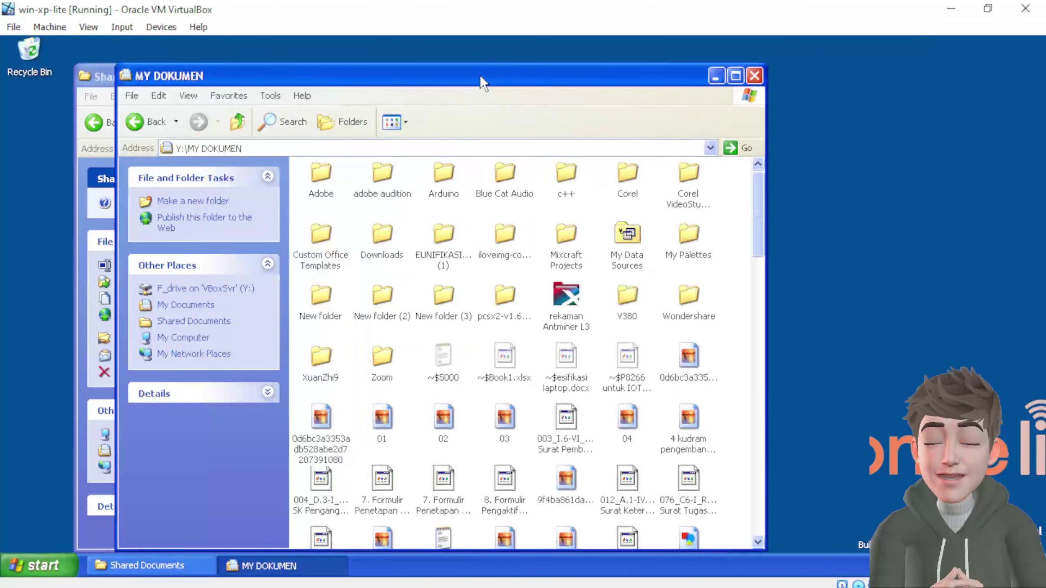
double_click(479, 75)
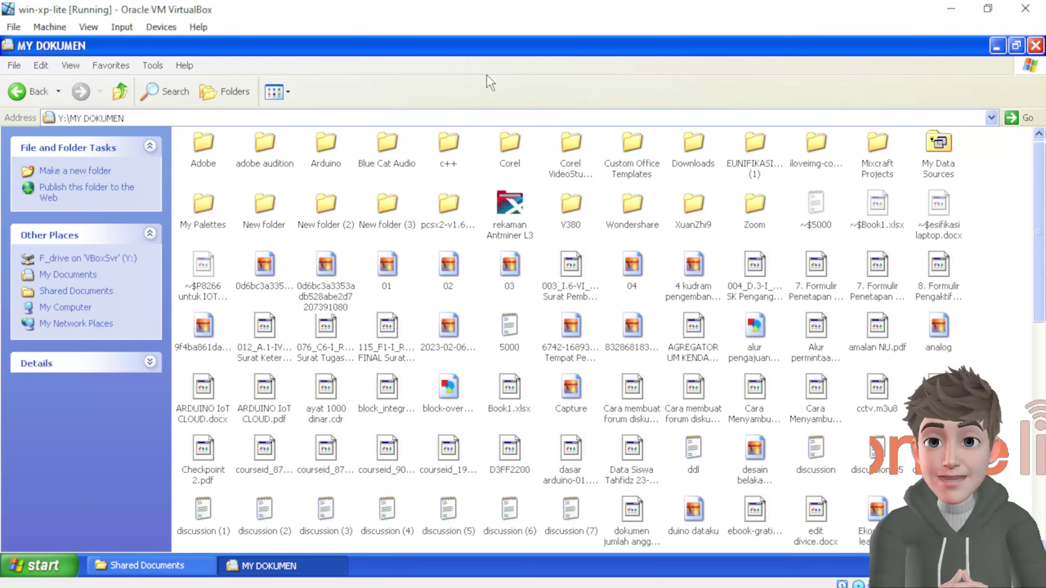
double_click(527, 8)
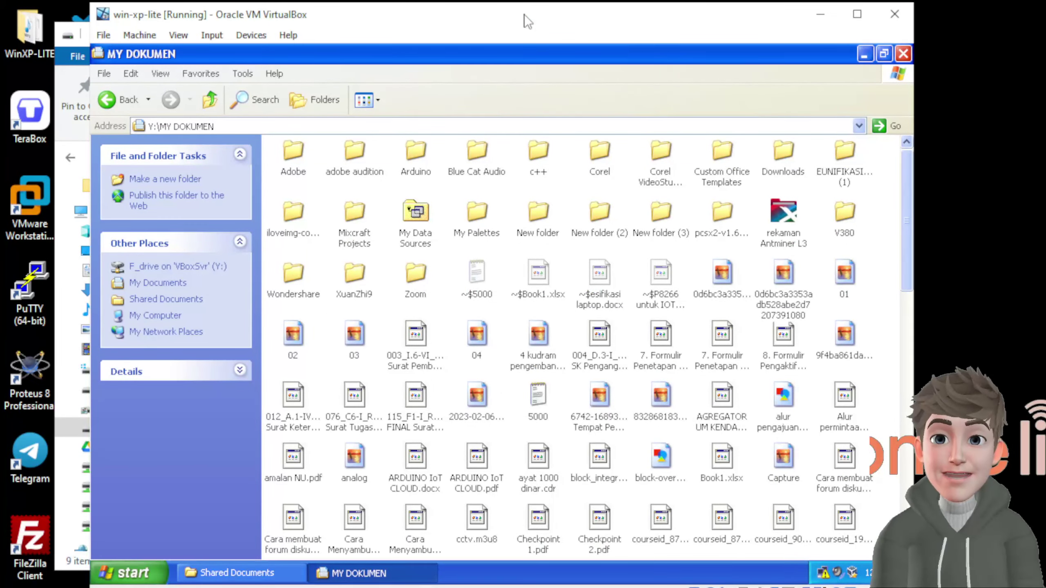
left_click(904, 55)
left_click(796, 83)
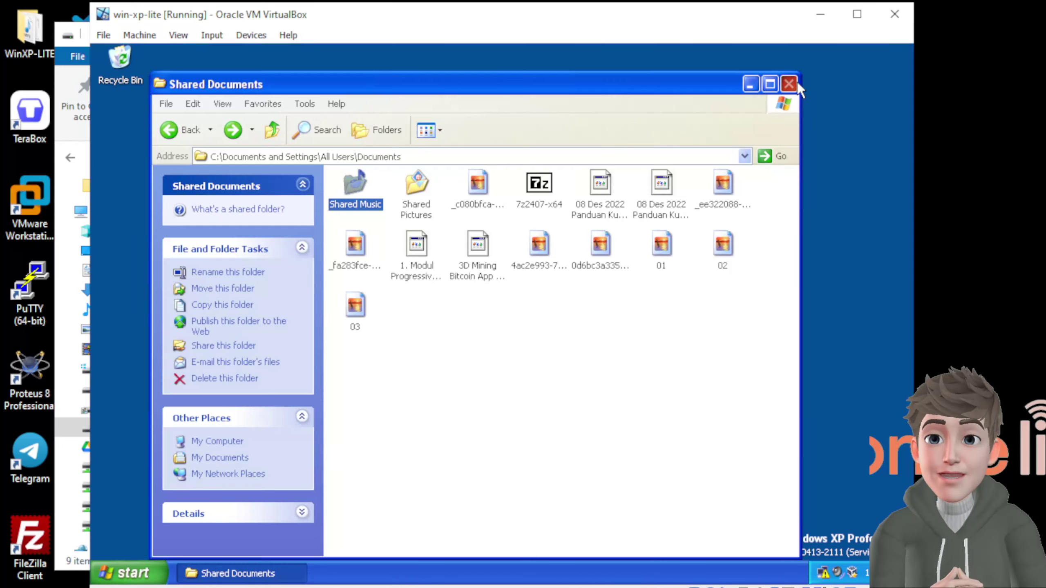
left_click_drag(509, 26, 847, 30)
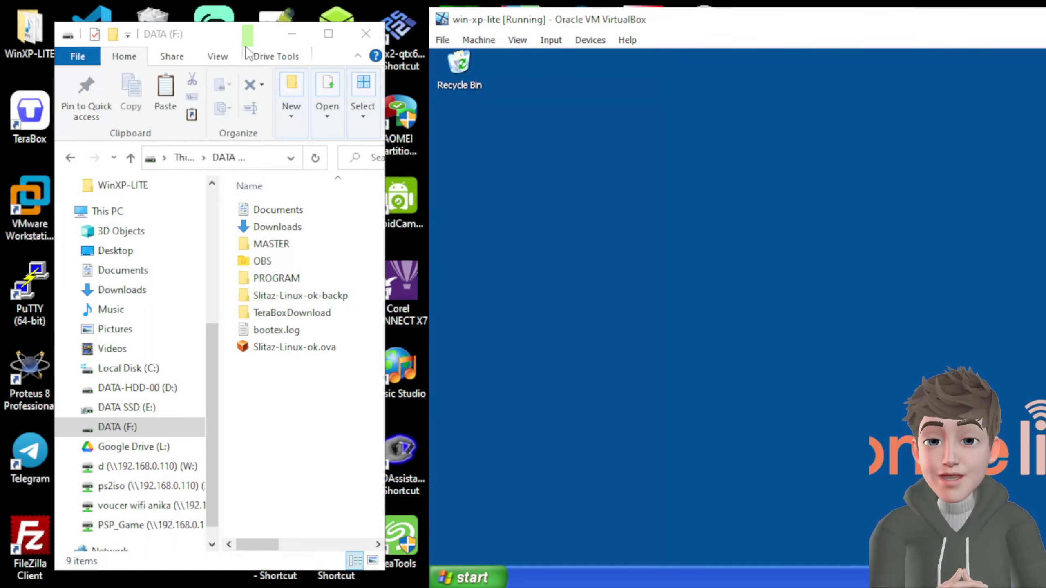
left_click(225, 35)
left_click(358, 35)
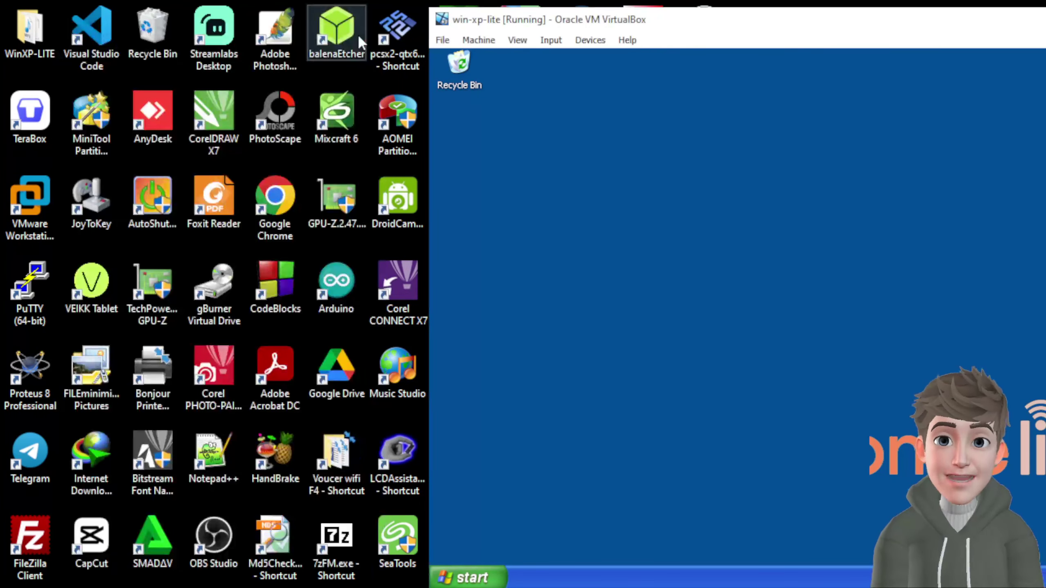
Step: Empty the host's Recycle Bin and confirm the deletion
right_click(156, 31)
left_click(70, 54)
left_click(564, 315)
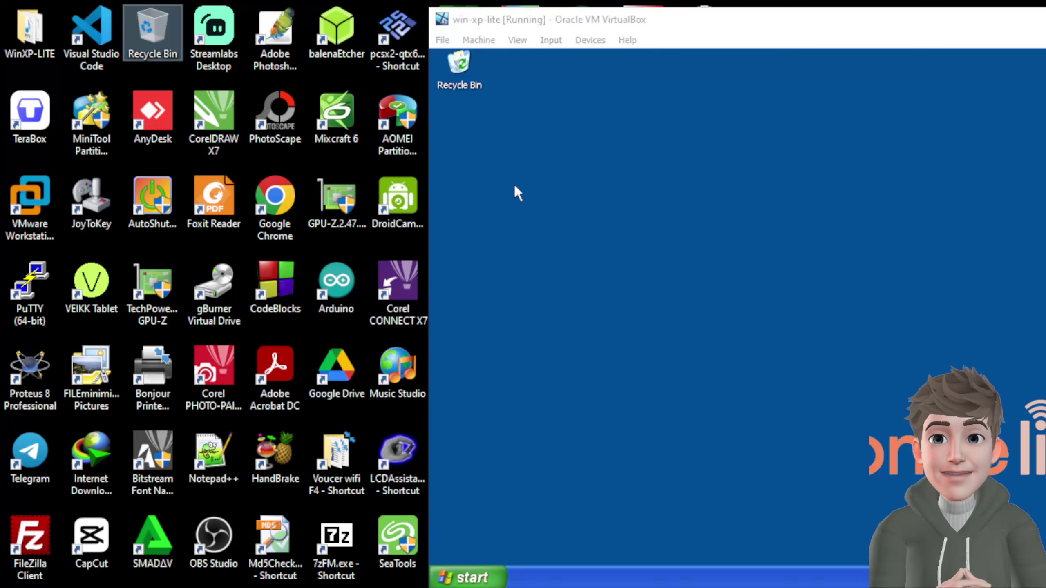
Step: Maximize the virtual machine window and review the access settings of both shared folders and the Guest Additions menu entry
double_click(680, 19)
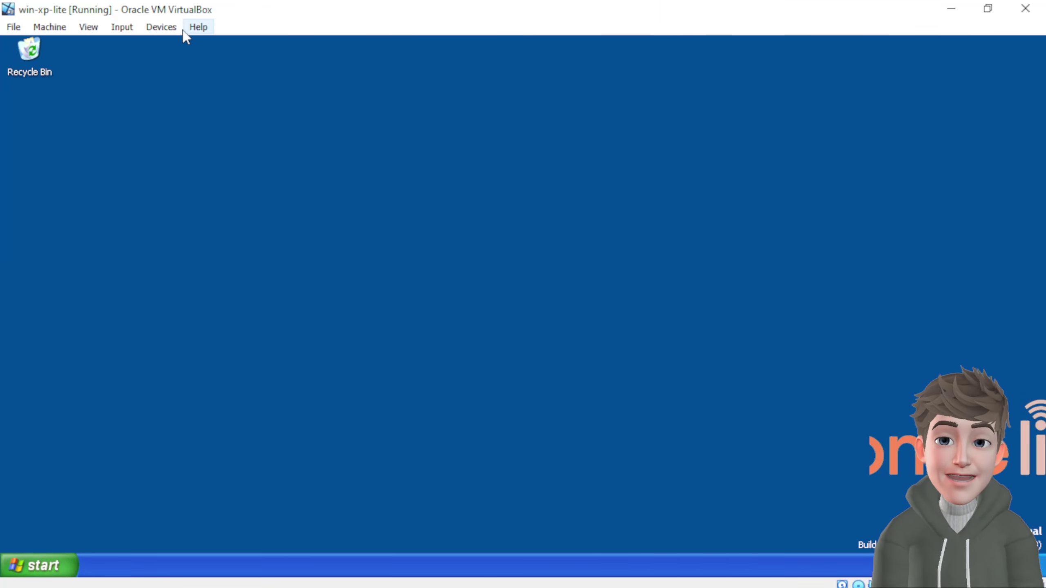
left_click(161, 27)
mouse_move(216, 142)
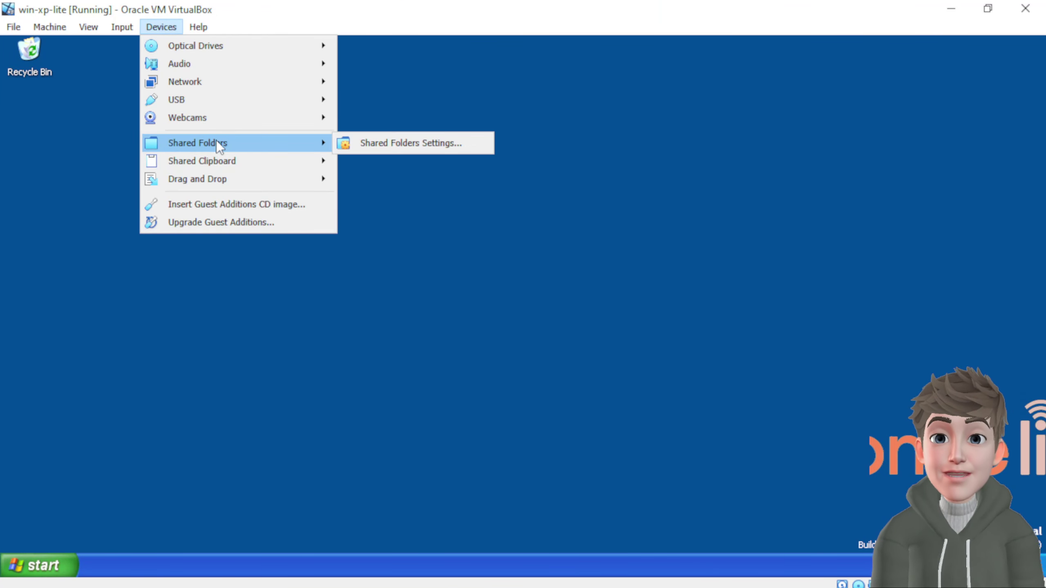
left_click(418, 142)
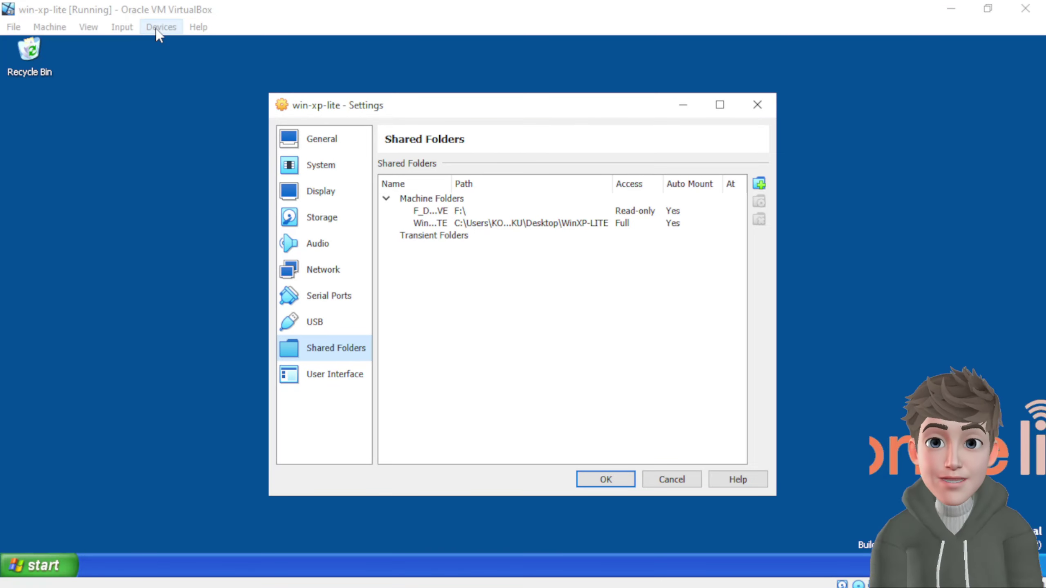
left_click(159, 28)
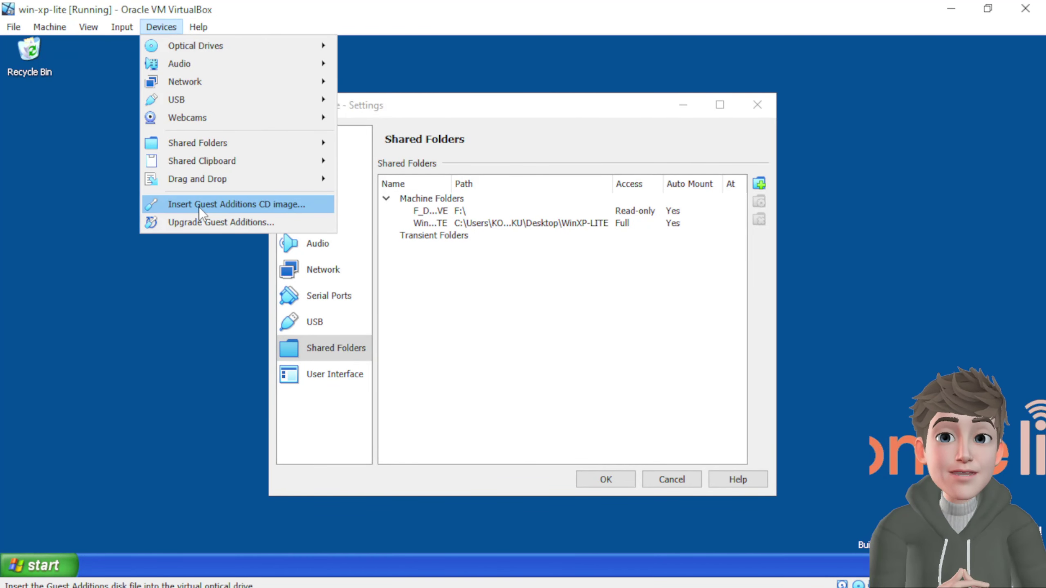
left_click(587, 327)
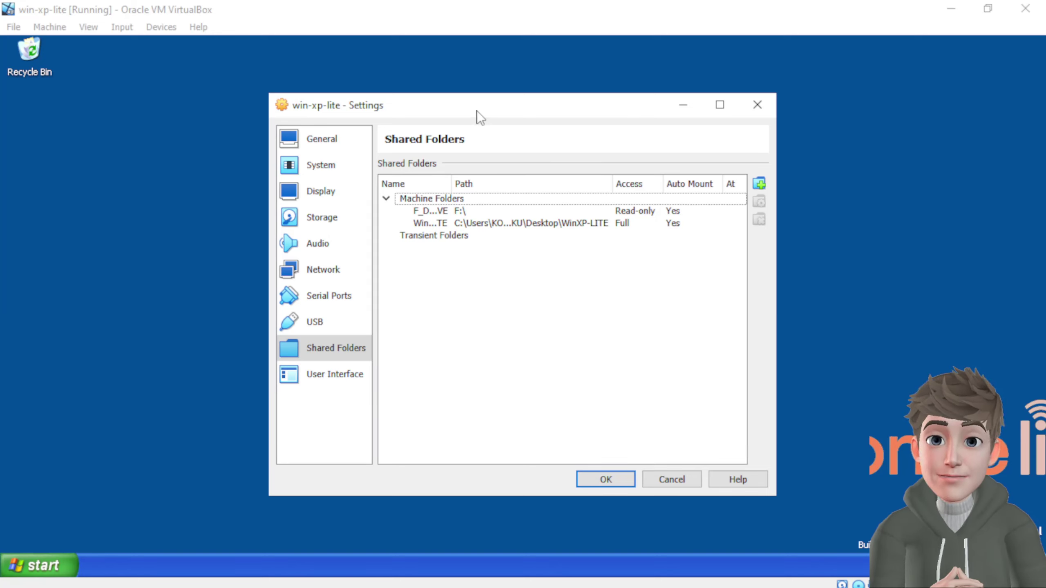
left_click(460, 210)
left_click(459, 225)
left_click(460, 210)
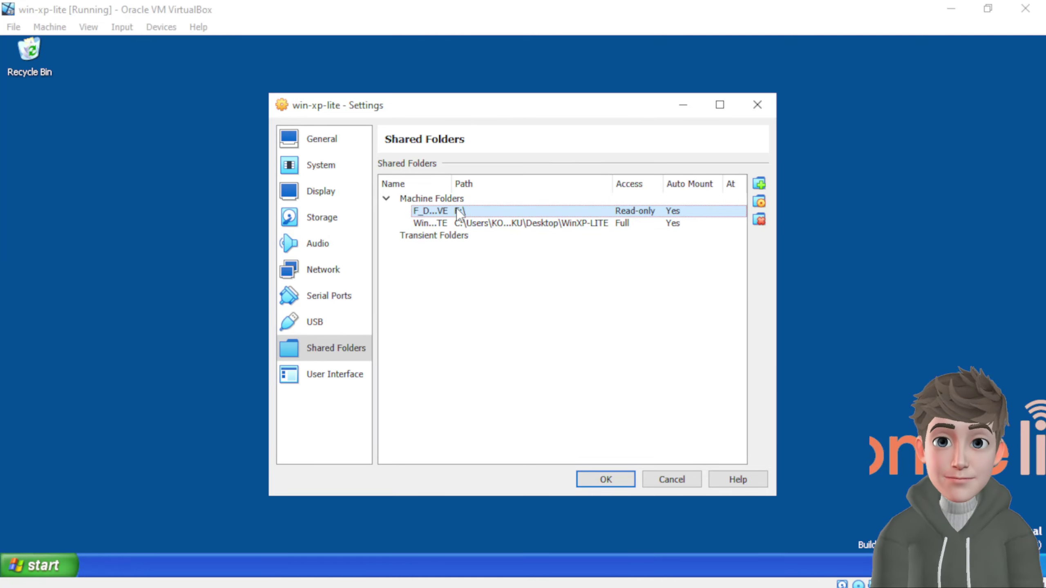
left_click(460, 234)
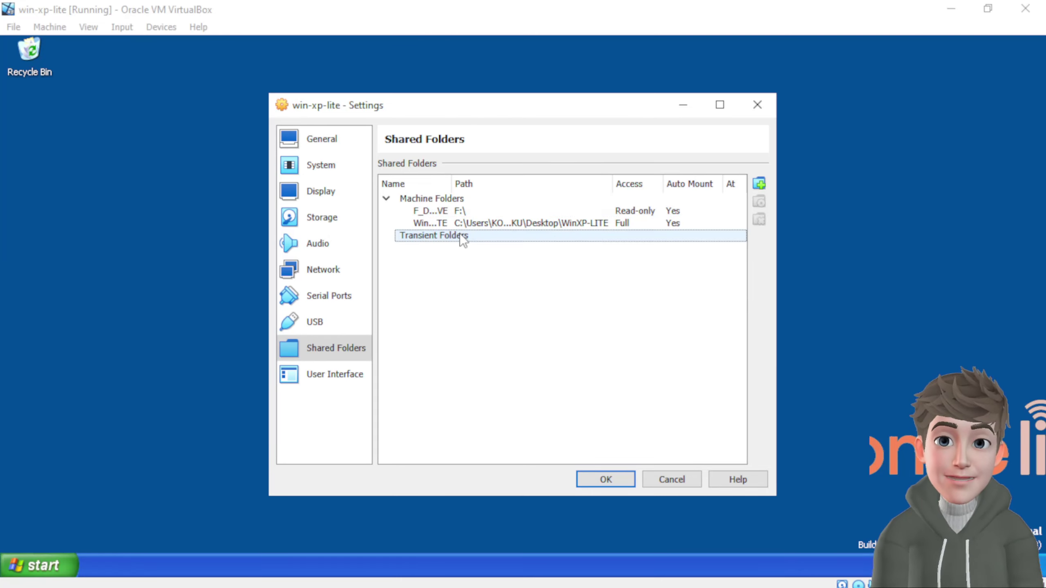
left_click(453, 210)
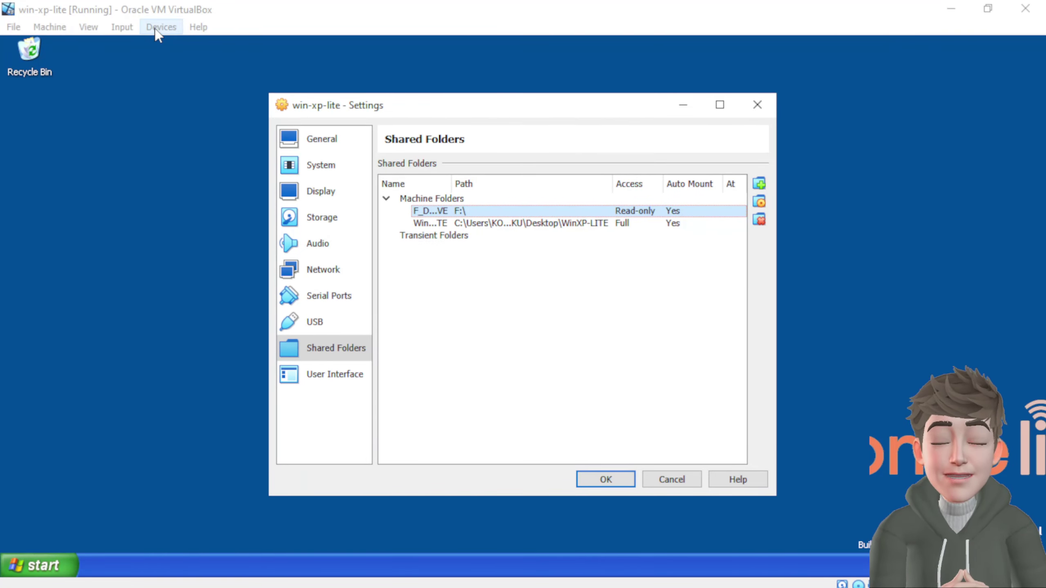
left_click(756, 105)
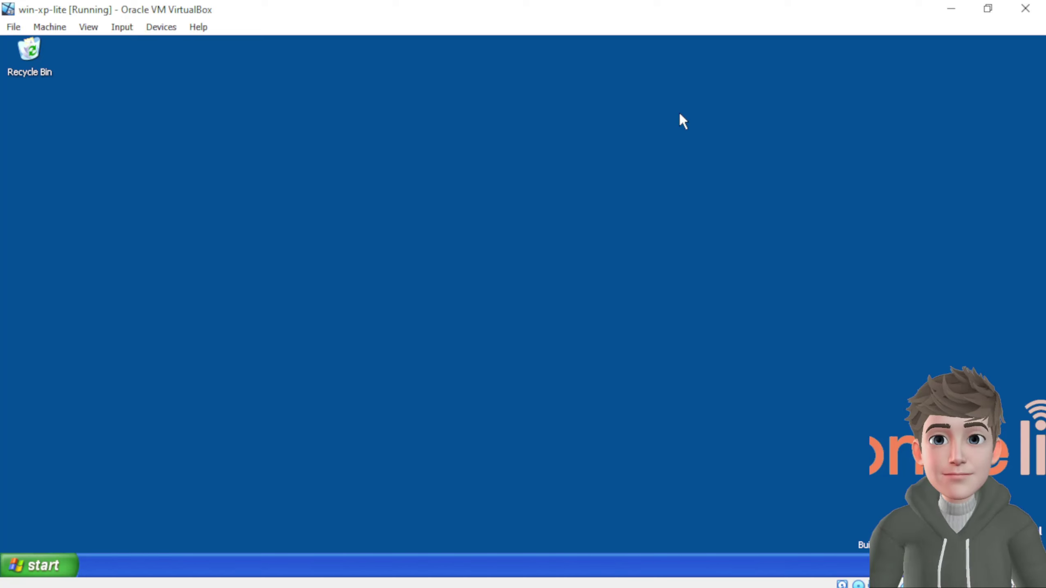
left_click(169, 28)
left_click(565, 203)
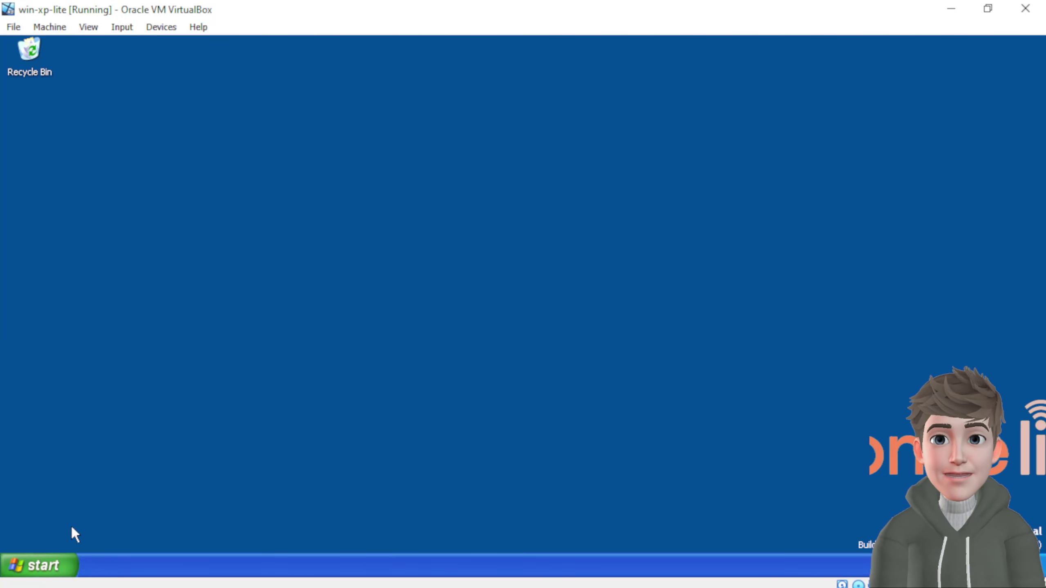
Step: Check the guest's display adapter in Device Manager through the system properties, and close both windows
left_click(37, 565)
right_click(214, 308)
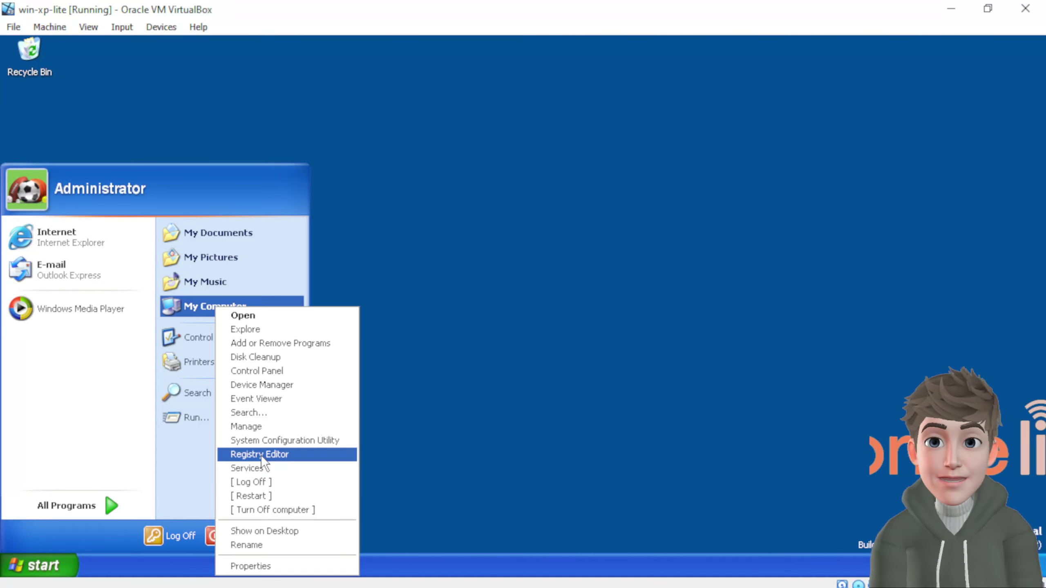
left_click(272, 560)
left_click(190, 101)
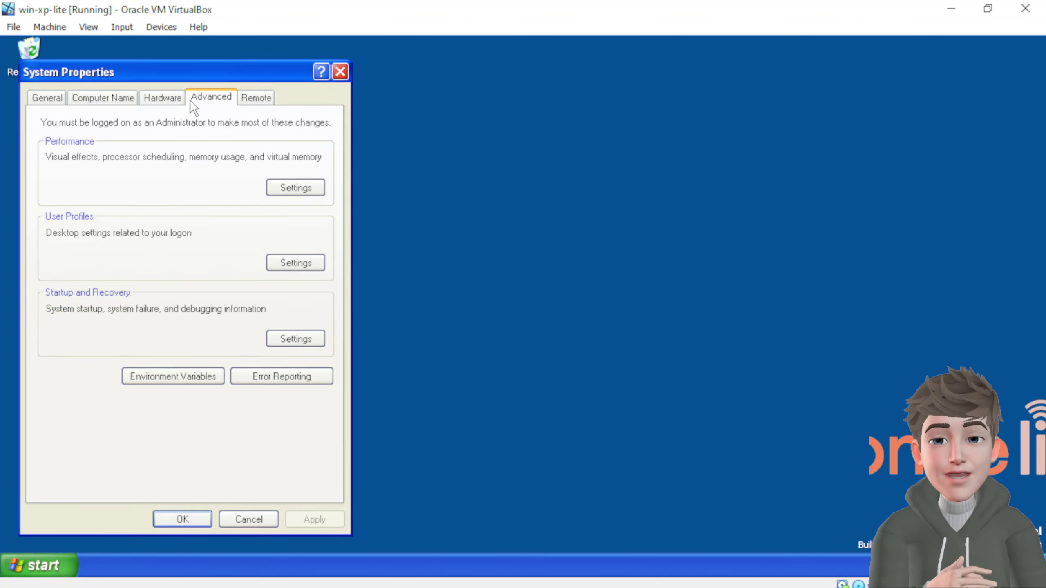
left_click(185, 99)
left_click(260, 186)
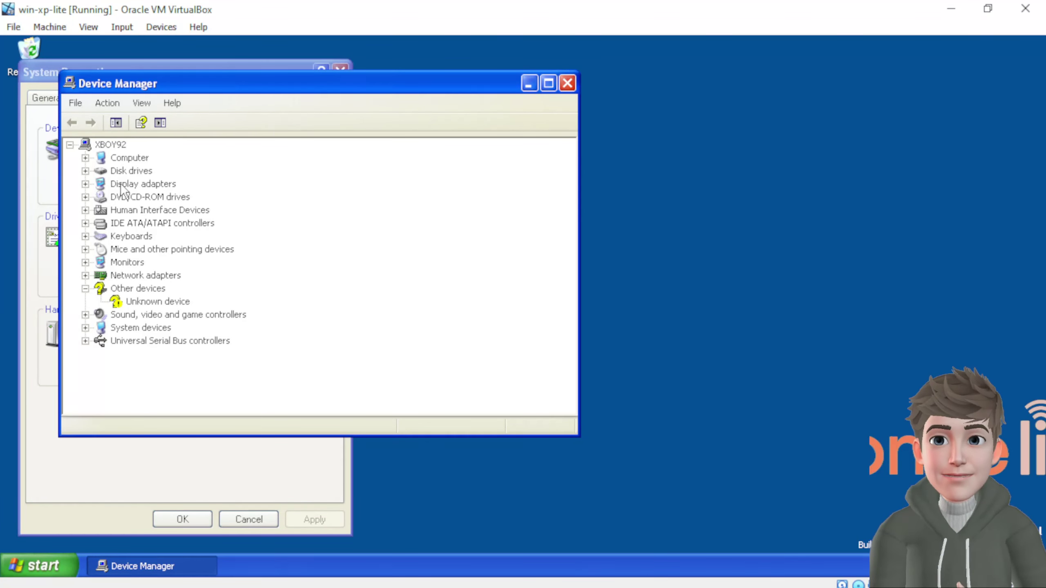
double_click(124, 186)
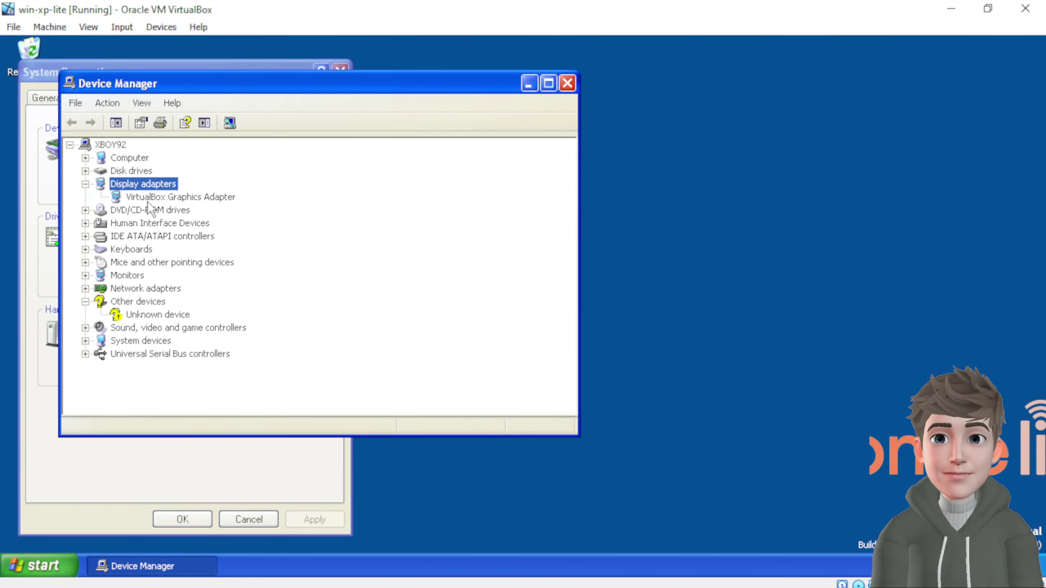
left_click(140, 198)
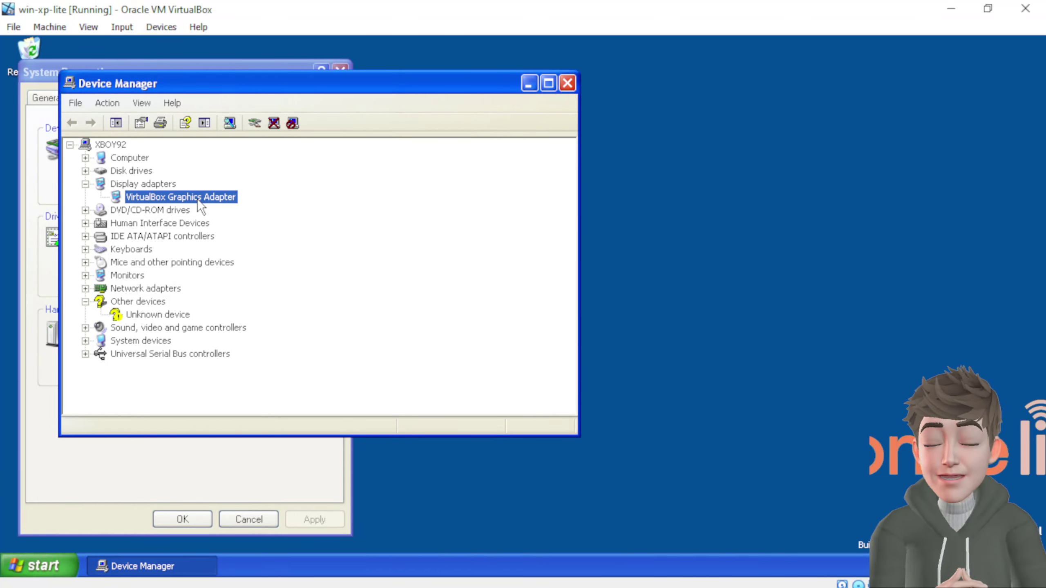
left_click(560, 85)
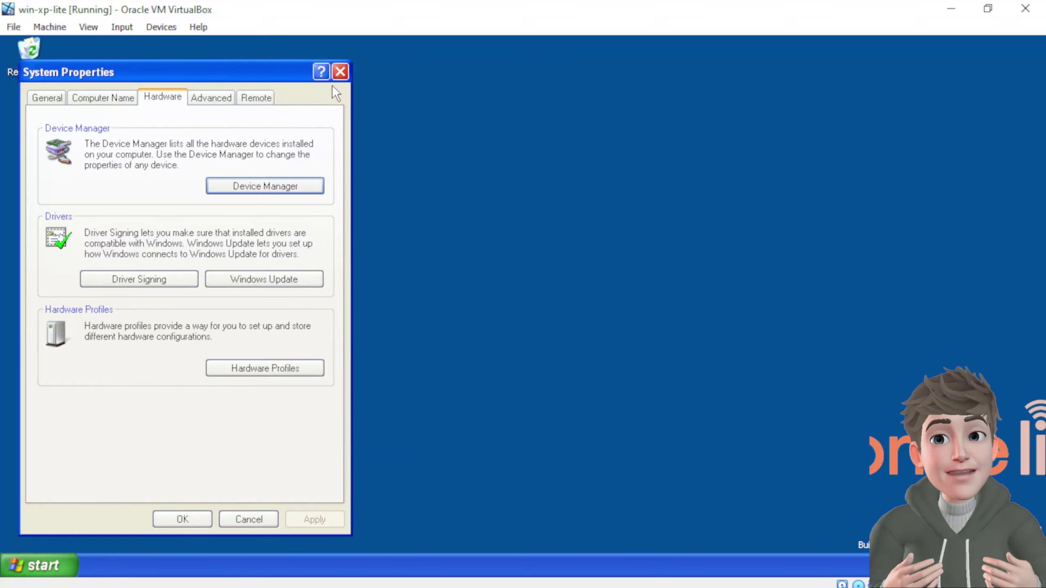
left_click(339, 70)
left_click(160, 25)
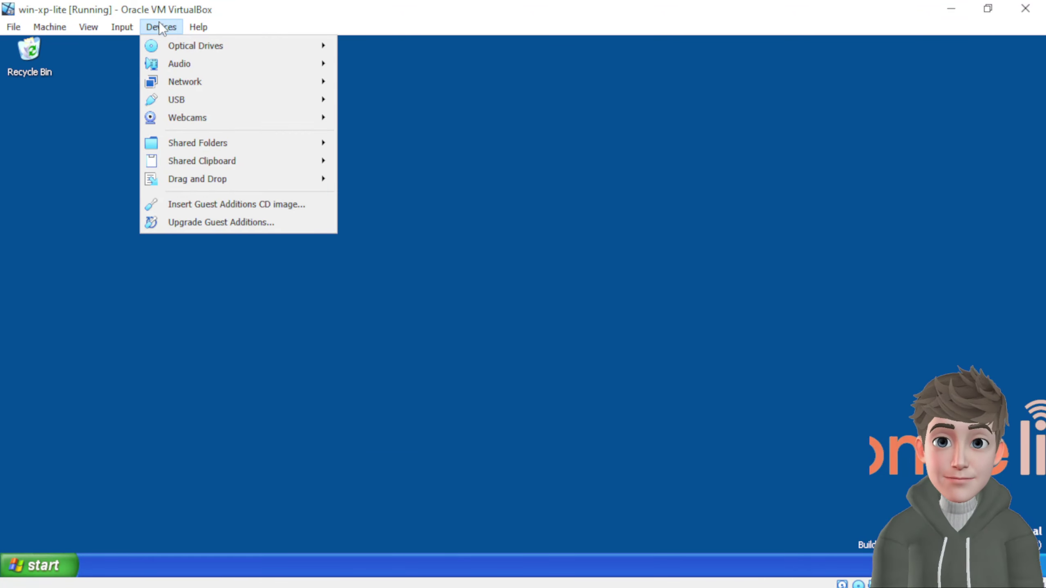
left_click(400, 223)
Step: Set the guest's screen resolution to 800 by 600 pixels in the display properties and keep the new setting
right_click(284, 120)
left_click(333, 239)
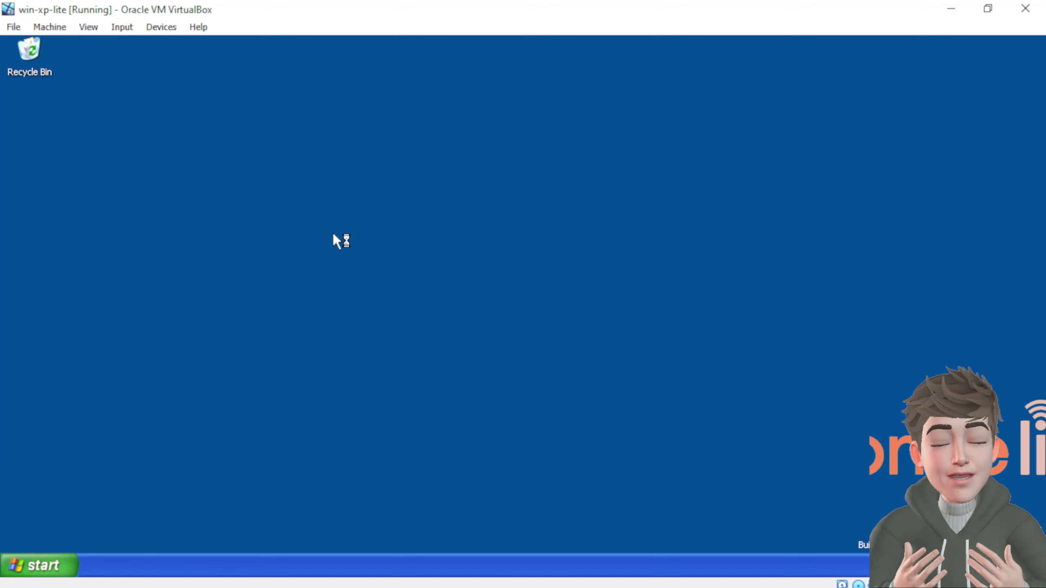
left_click(228, 193)
left_click(280, 193)
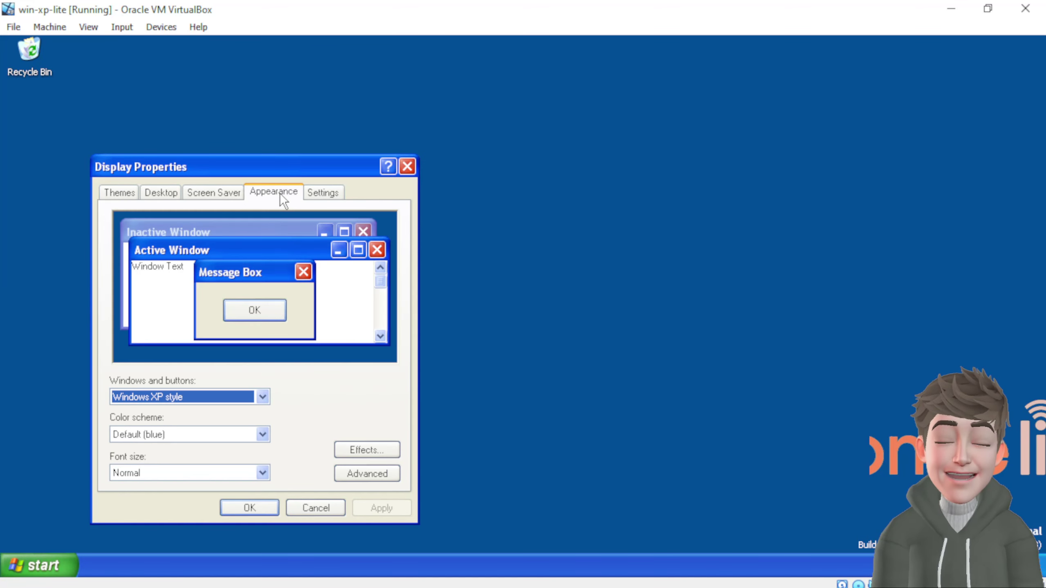
left_click(334, 192)
left_click_drag(206, 425, 166, 428)
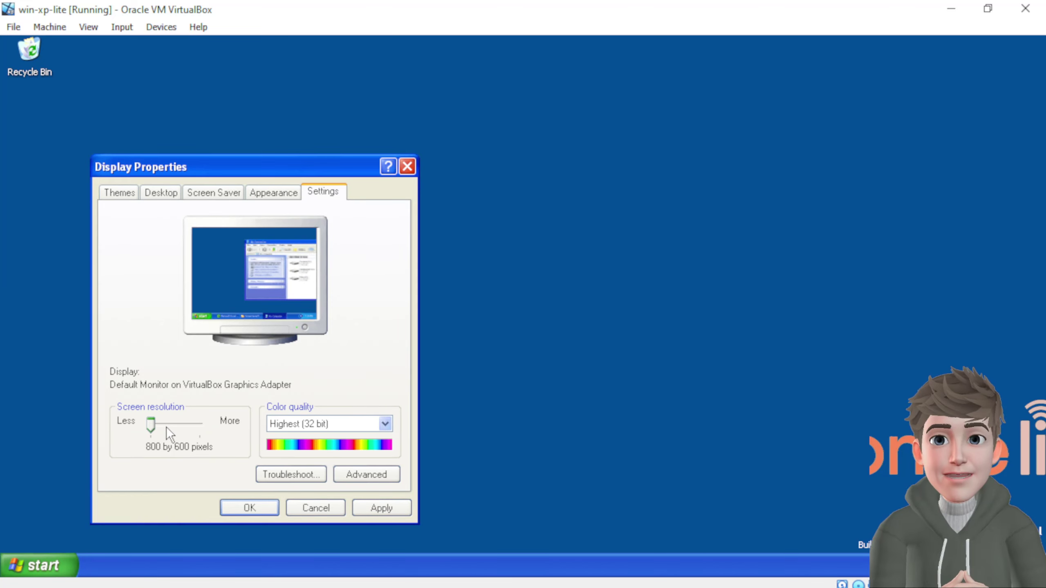
left_click(381, 509)
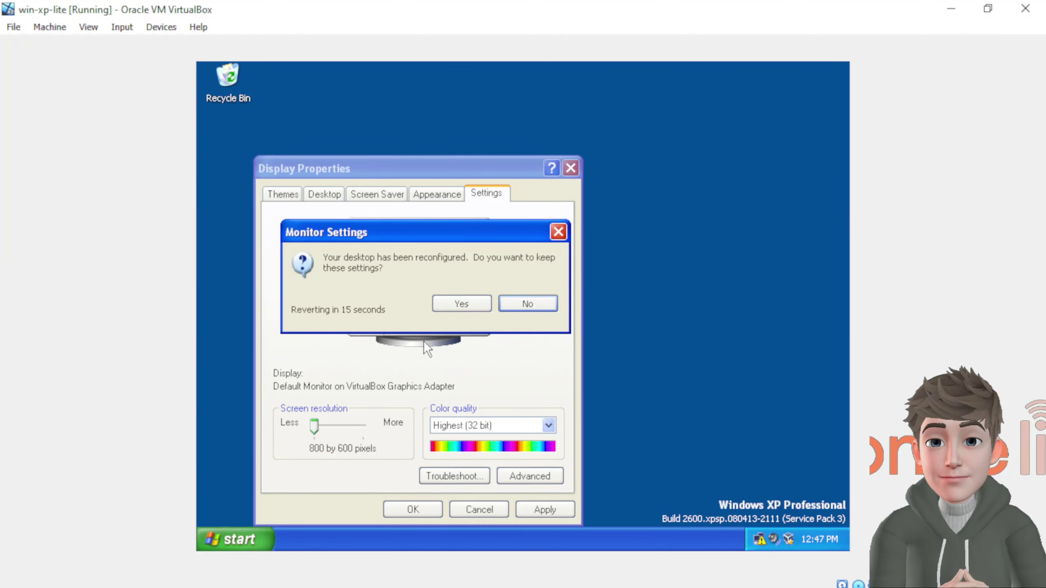
left_click(461, 303)
Step: Raise the guest's screen resolution back to the largest available size, apply it and close the display properties
left_click(365, 428)
left_click(544, 509)
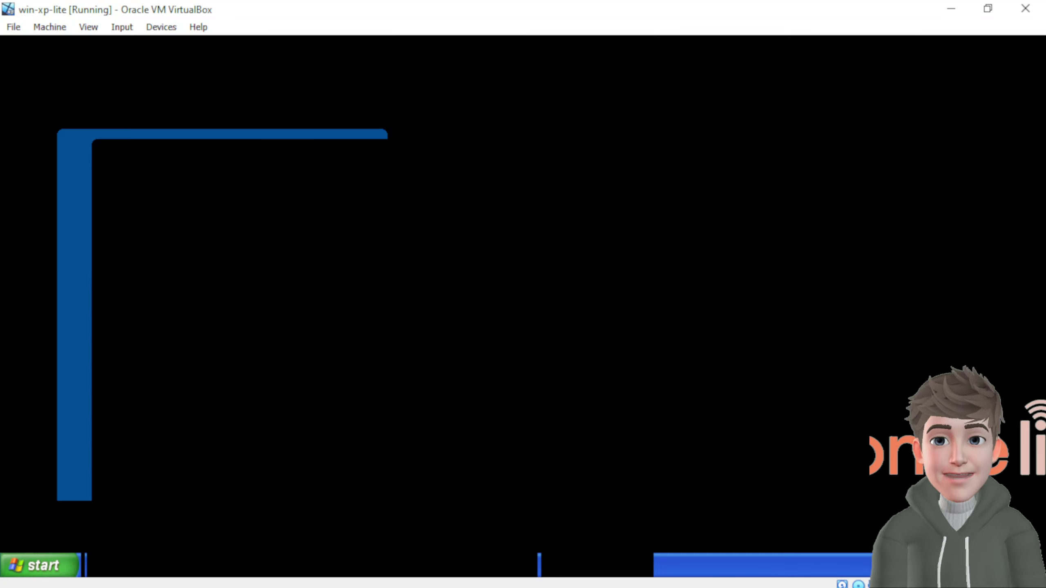
left_click(259, 489)
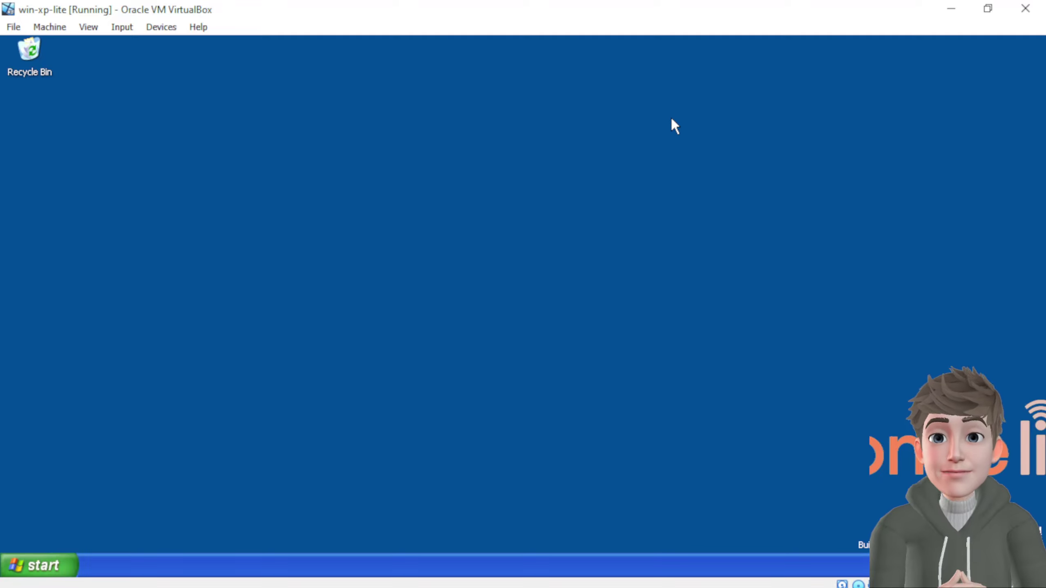
Step: Shut down the win-xp-lite machine with an ACPI shutdown and minimize its window
left_click(18, 29)
mouse_move(53, 29)
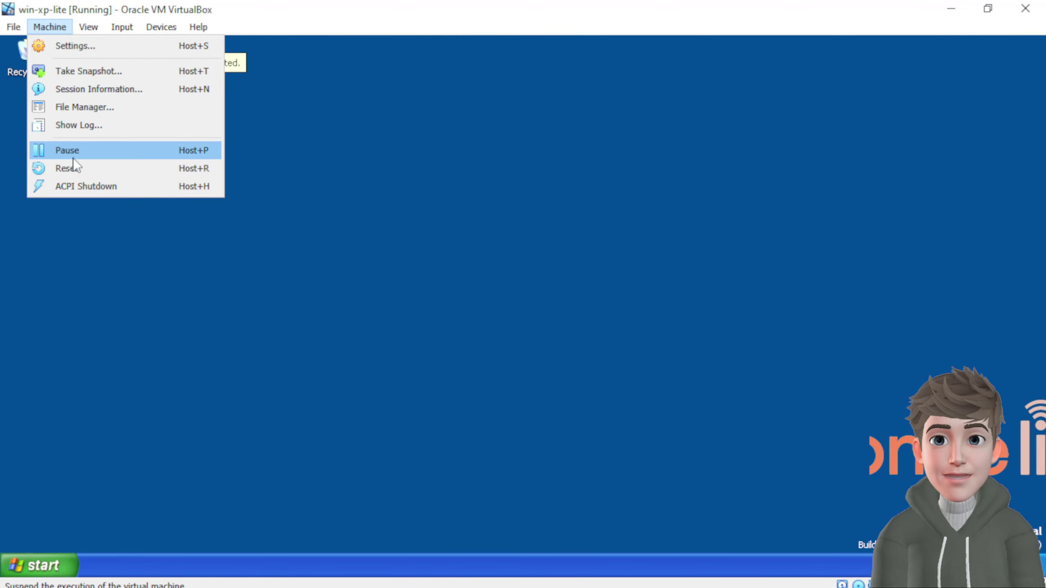
left_click(96, 188)
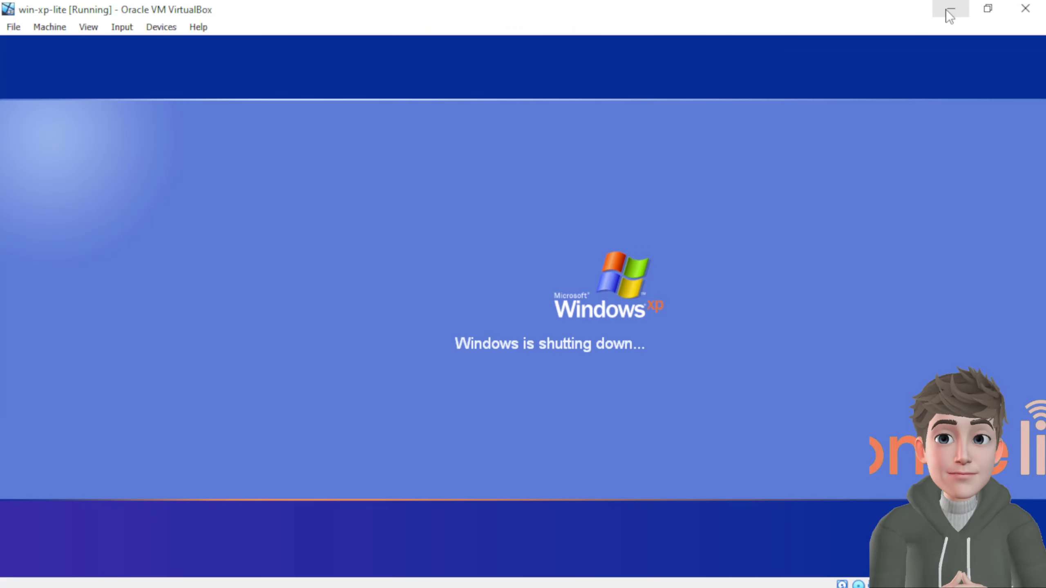
left_click(949, 12)
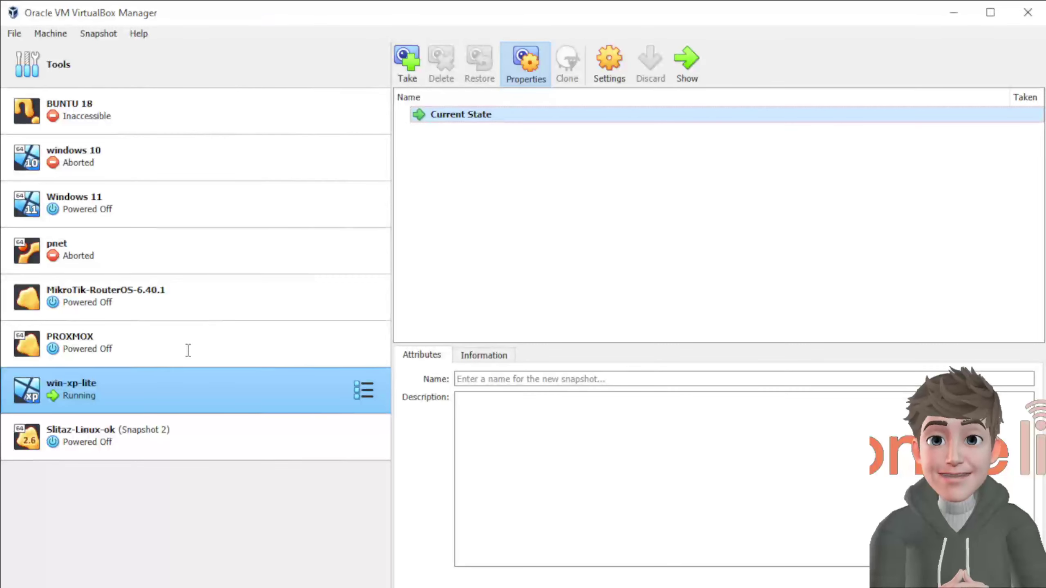
Step: Delete Snapshot 1 and Snapshot 2 of the Slitaz-Linux-ok machine, confirming each deletion
left_click(84, 453)
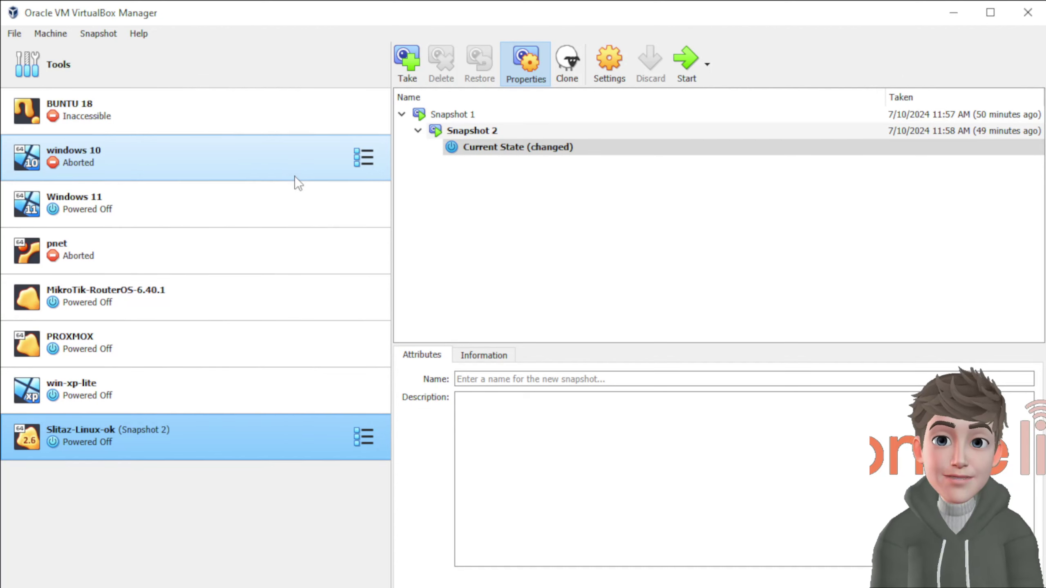
left_click(454, 112)
left_click(451, 62)
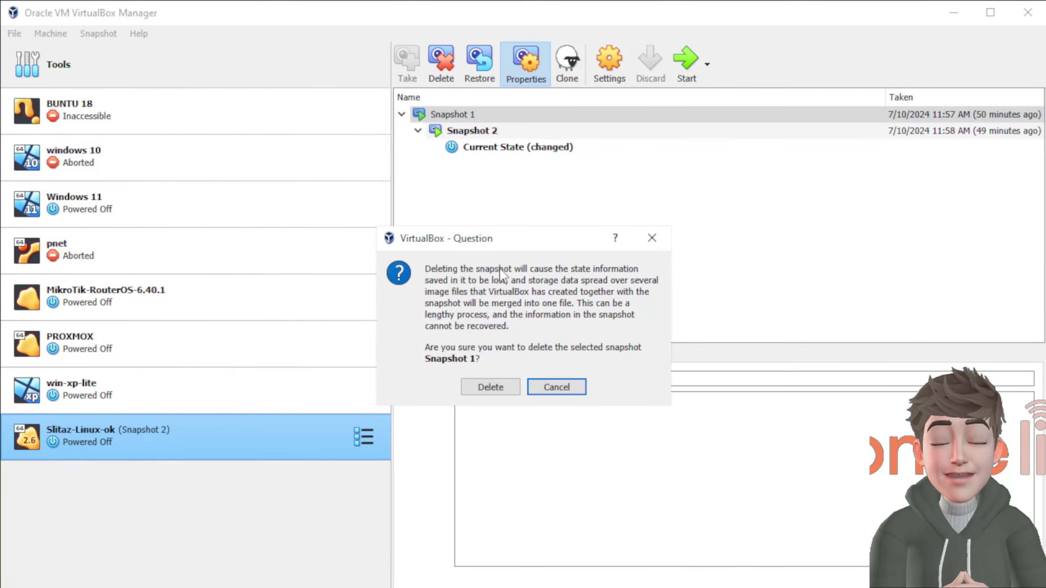
left_click(490, 387)
left_click(442, 64)
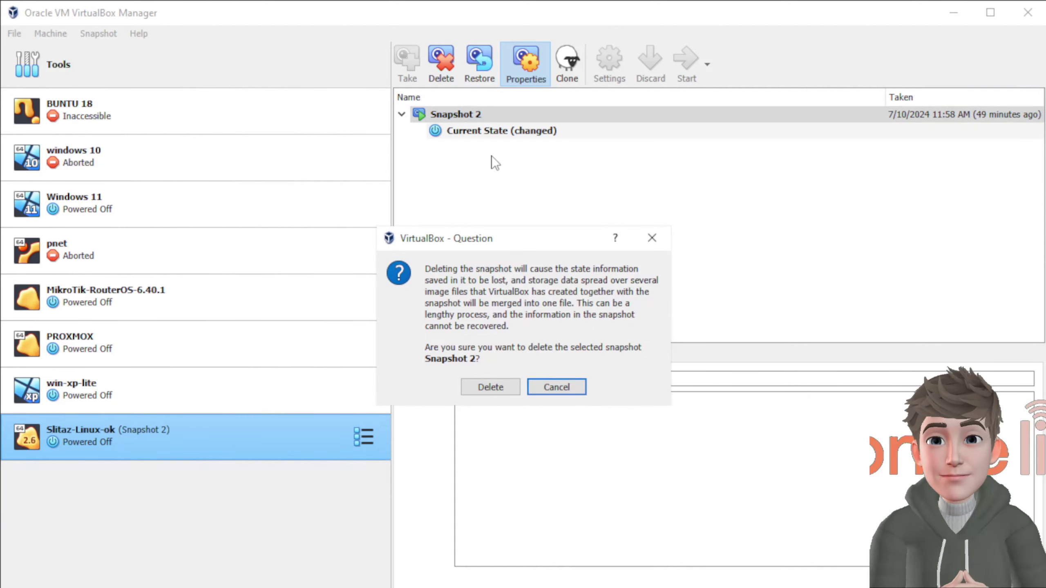
left_click(495, 385)
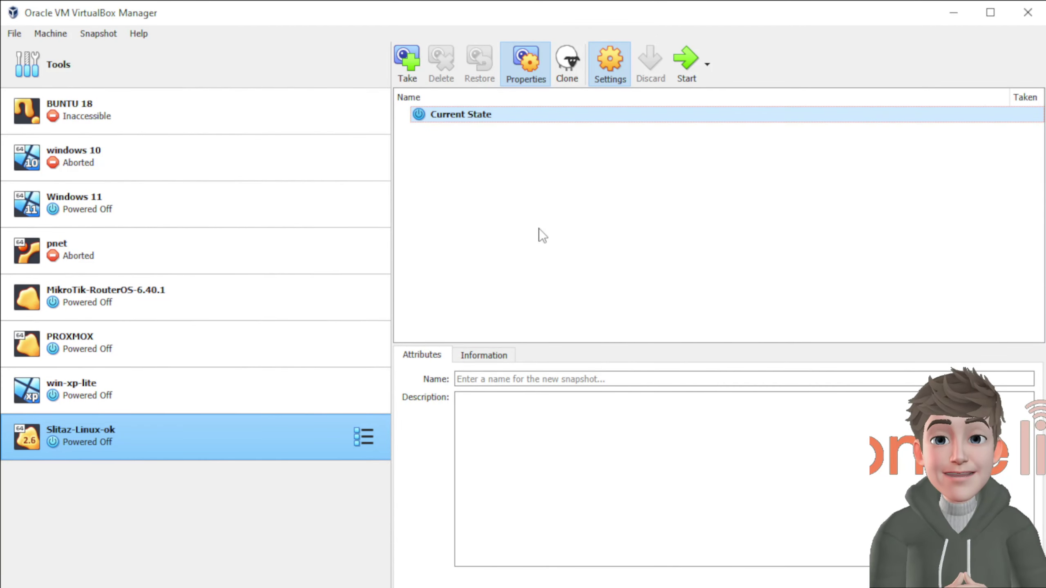
Step: Start a new shared folder in the Slitaz-Linux-ok settings and choose the host's DATA (F:) drive as its path
key("ctrl+s")
left_click(338, 355)
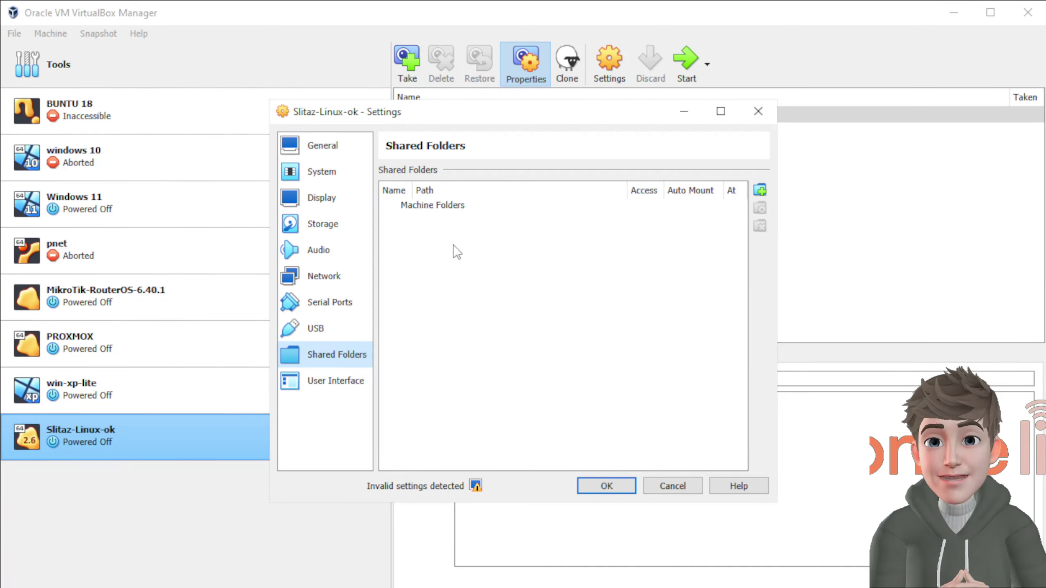
left_click(761, 189)
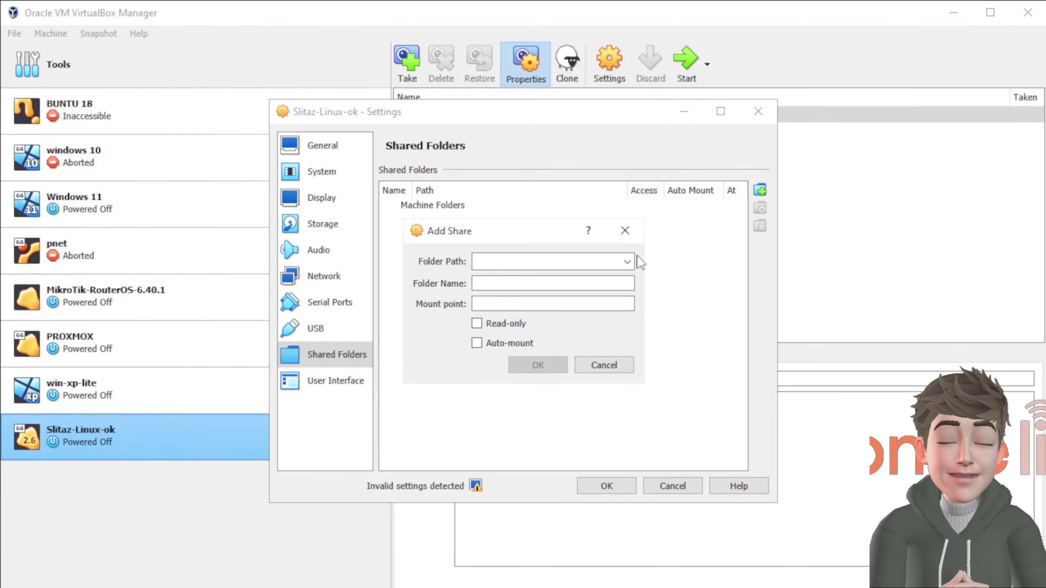
left_click(627, 261)
left_click(550, 289)
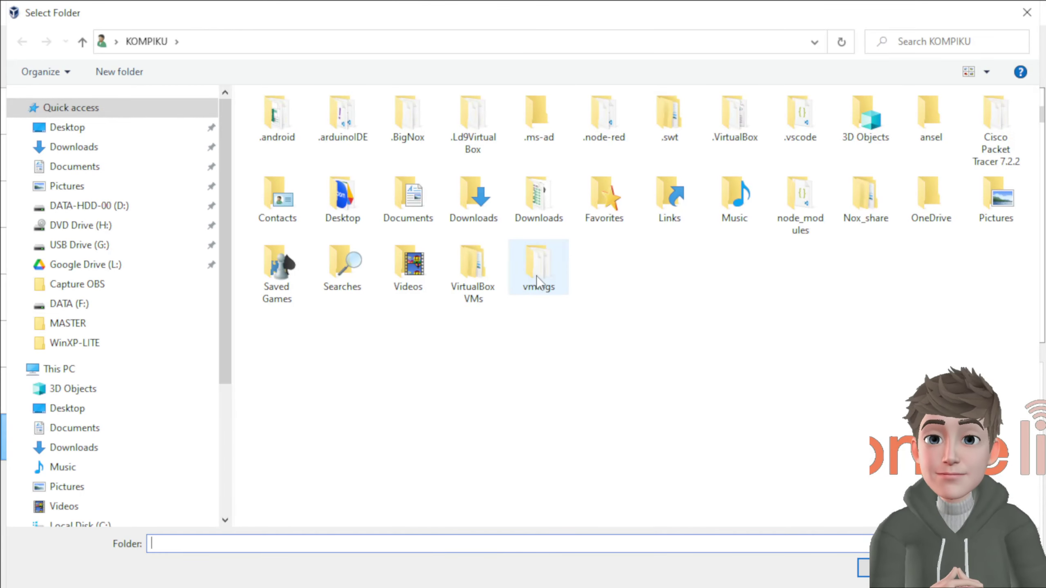
left_click_drag(222, 355, 226, 498)
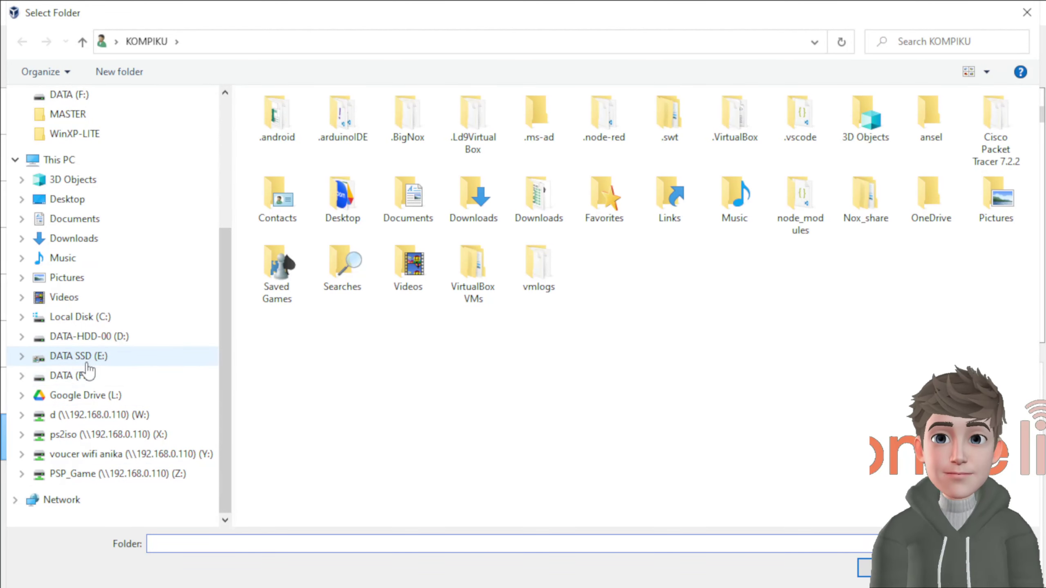
left_click(85, 374)
left_click(885, 568)
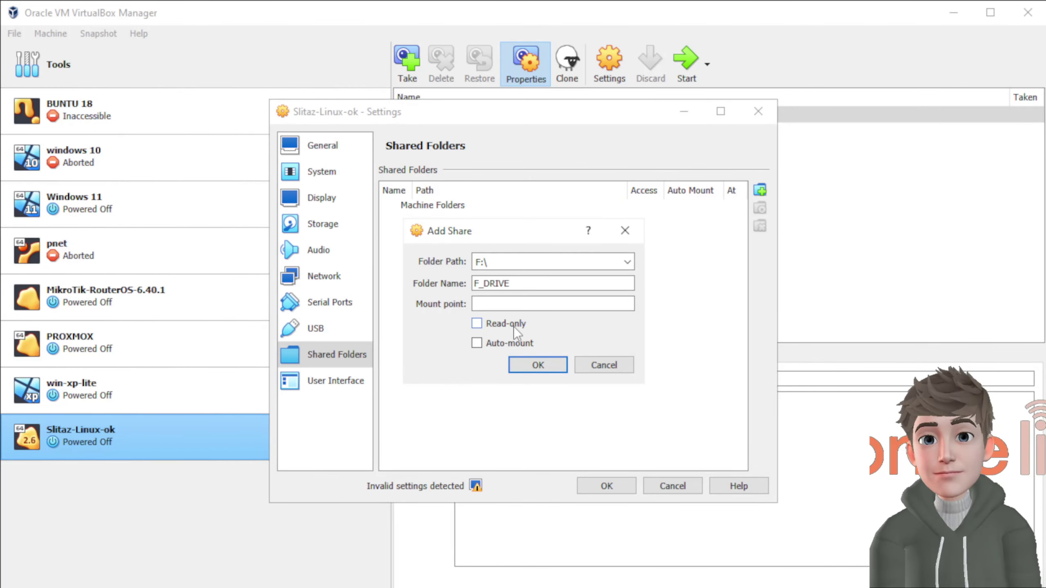
Step: Make the F_DRIVE share read-only and auto-mounted, add it and save the machine settings
left_click(482, 321)
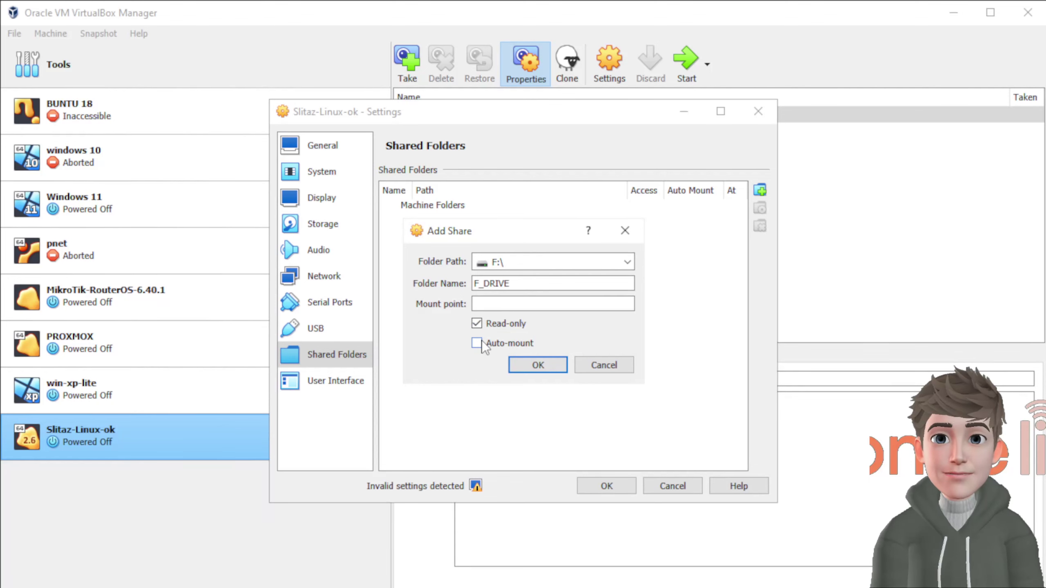
left_click(482, 340)
left_click(552, 361)
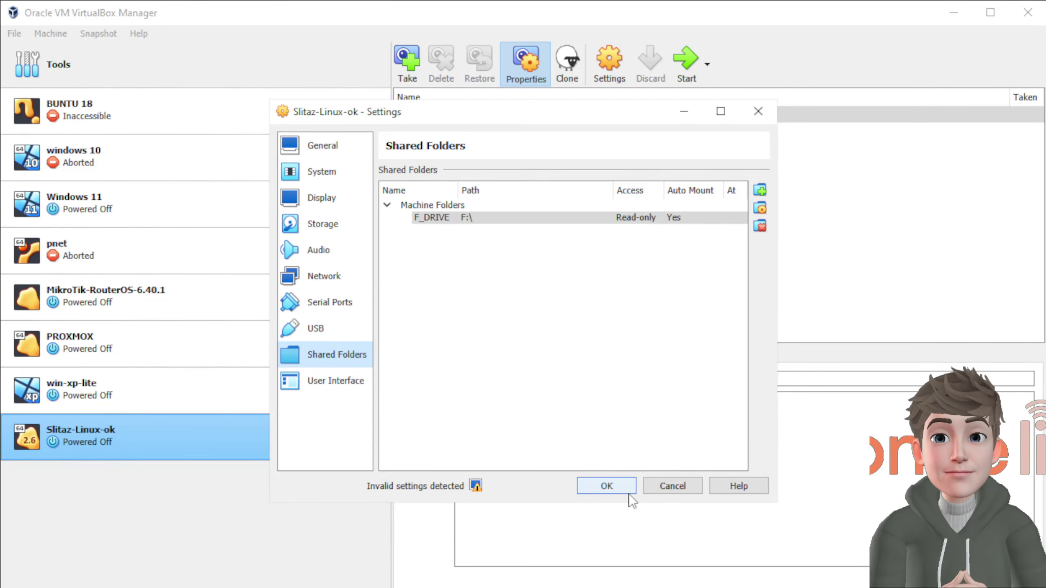
left_click(616, 484)
Step: Start the Slitaz-Linux-ok machine, minimize the manager, and restore the machine's window to a smaller, repositioned size
left_click(686, 82)
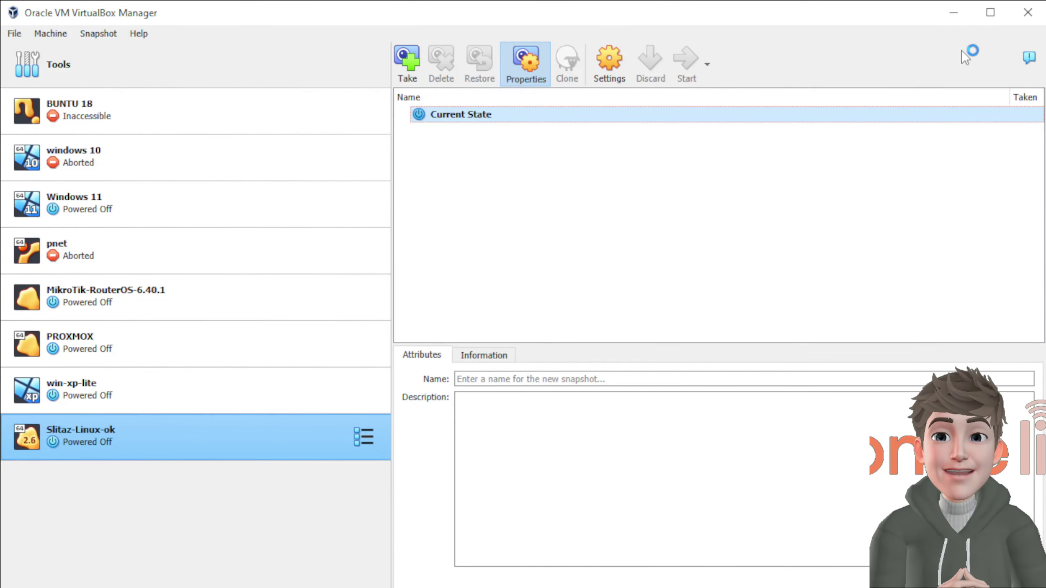
left_click(956, 14)
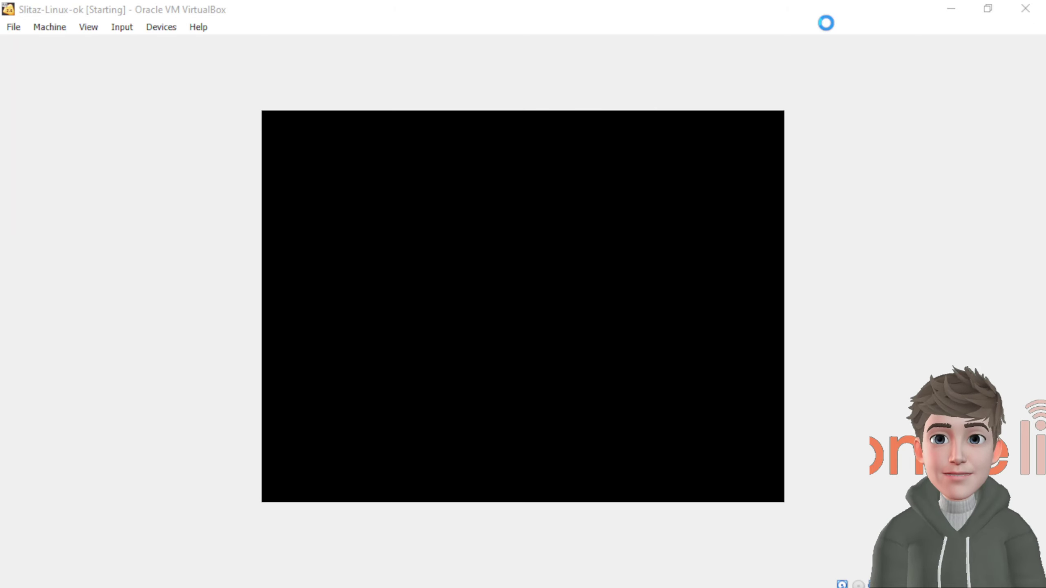
left_click(987, 9)
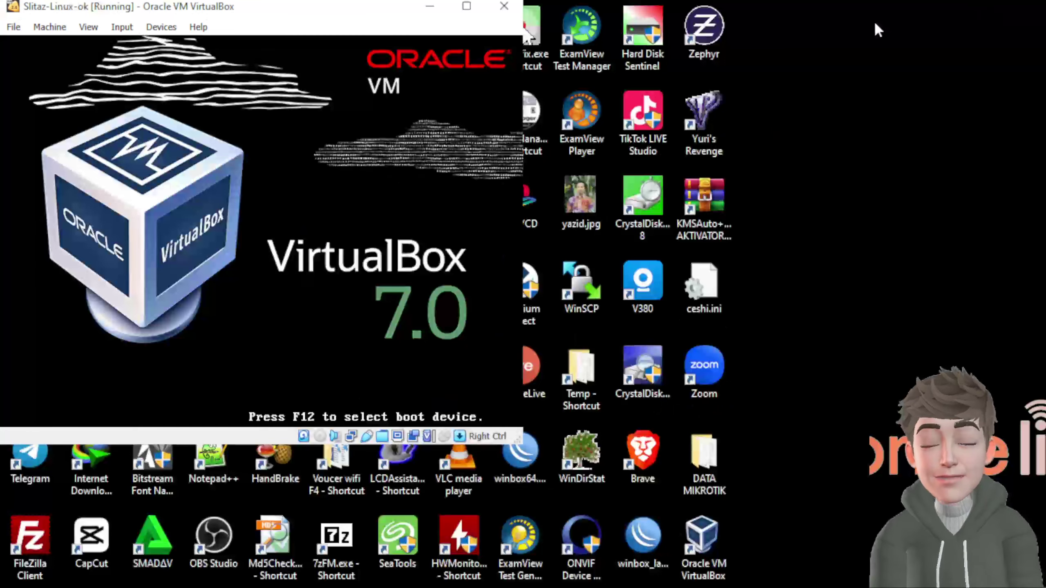
left_click_drag(229, 13, 583, 95)
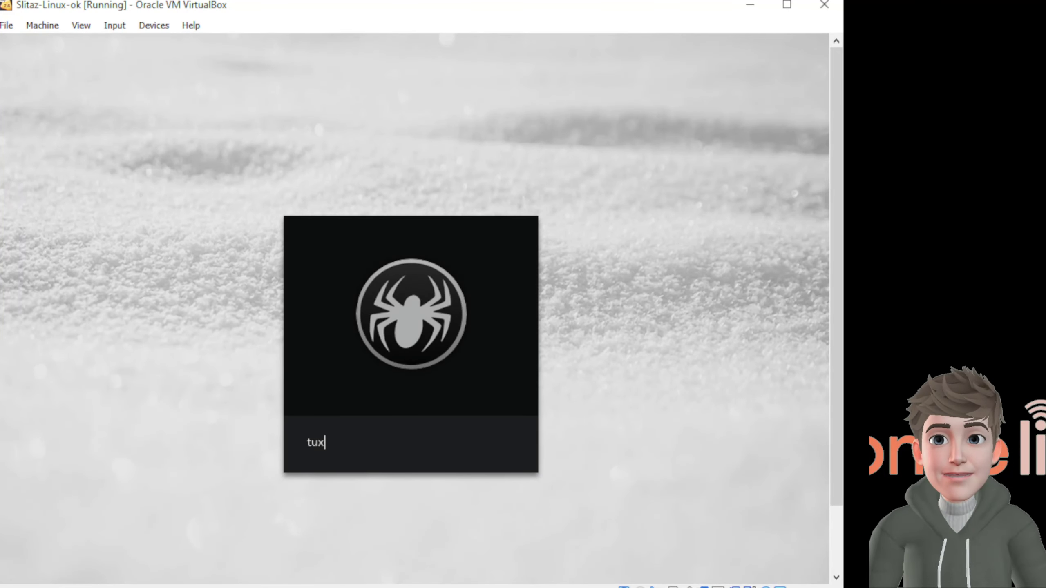
Step: Log in to the Slitaz guest as tux with the account password
key("Return")
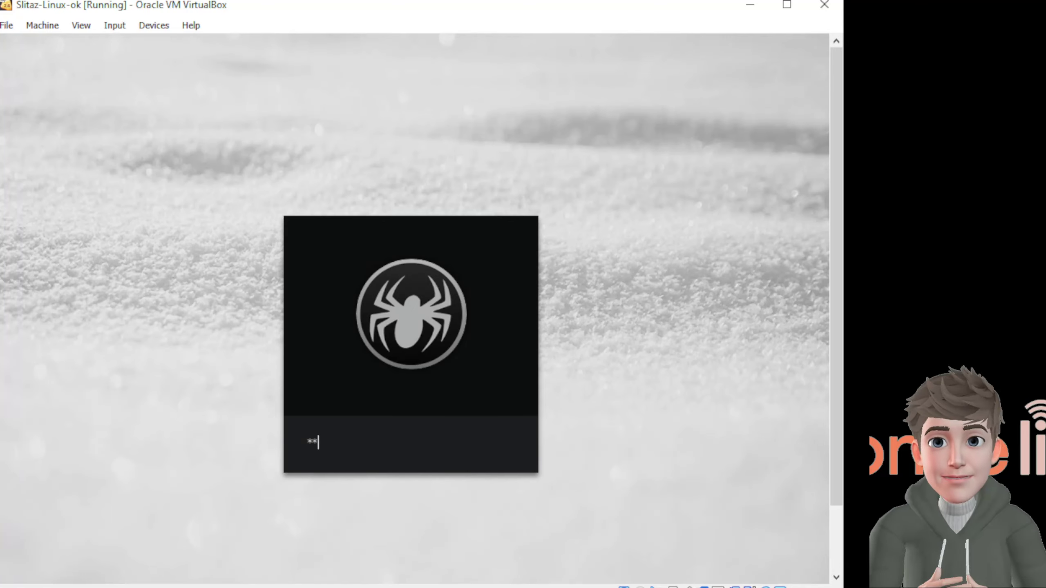
key("Return")
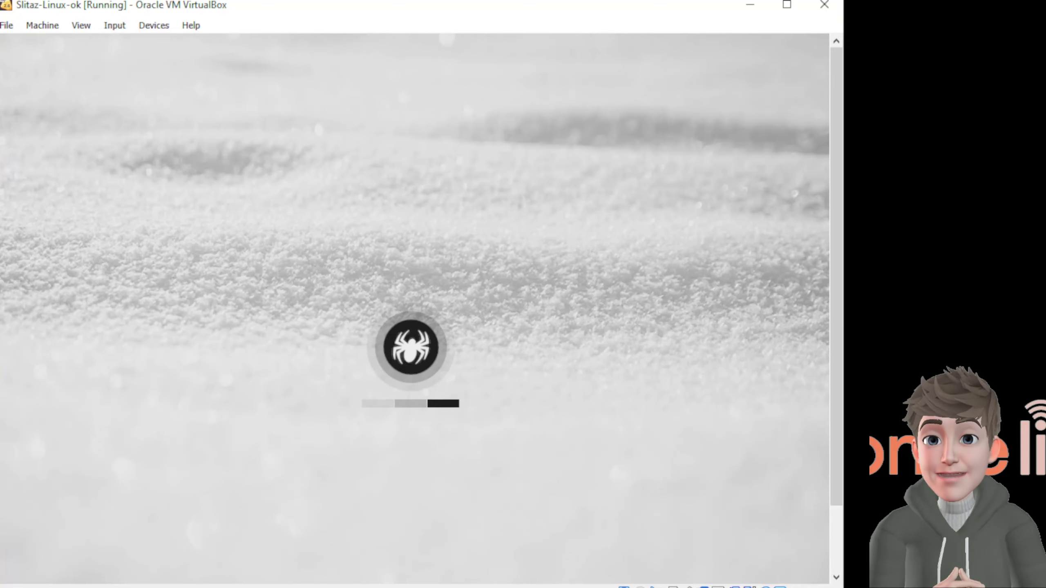
Step: Maximize the virtual machine window and open the Documents folder on the Slitaz desktop
left_click(787, 5)
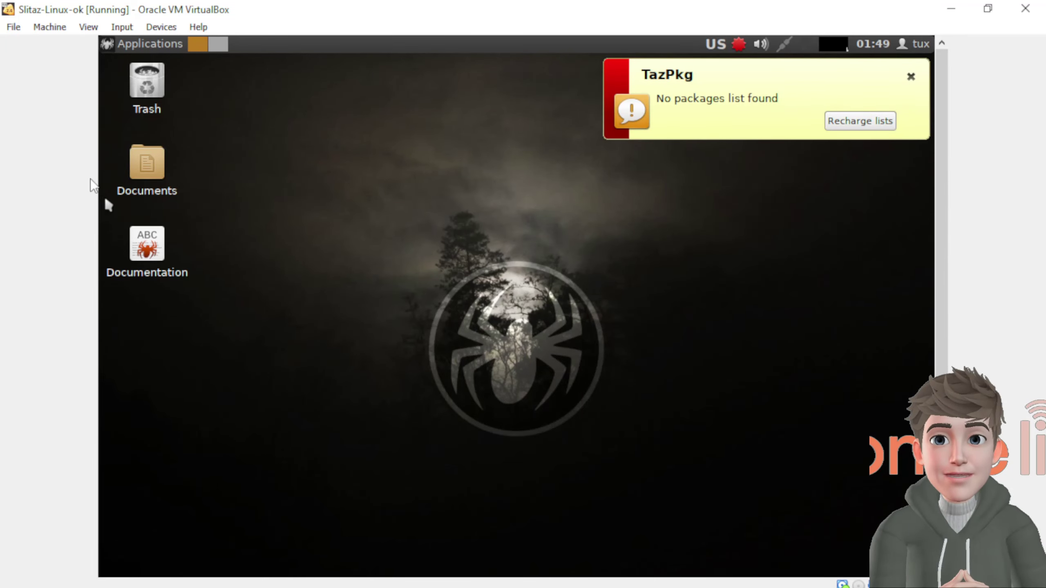
double_click(148, 170)
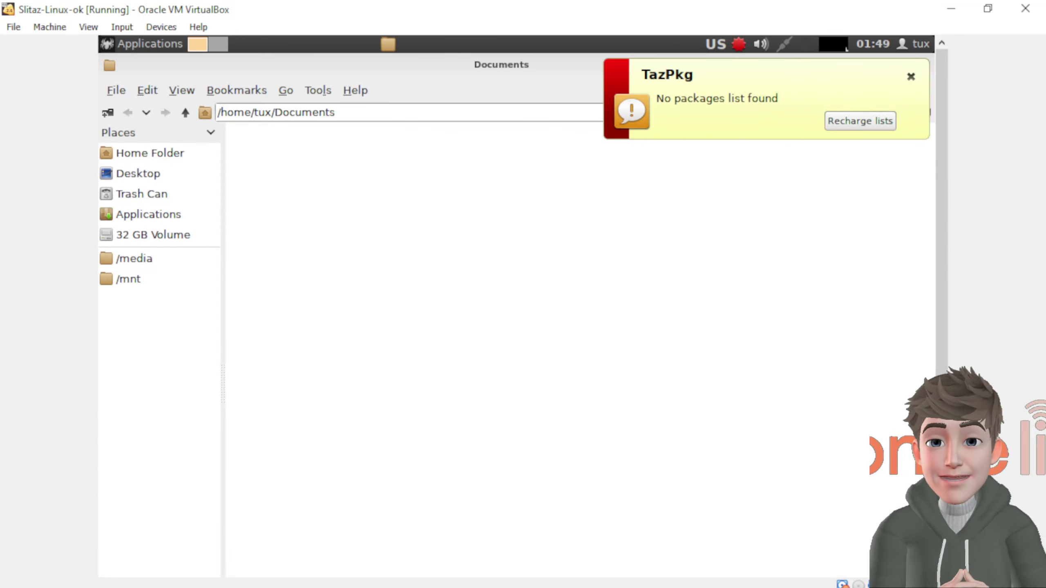
Step: Look for the shared F: drive in the trash, applications, 32 GB volume, /media, /mnt, home and desktop locations of the file manager
left_click(158, 197)
left_click(161, 213)
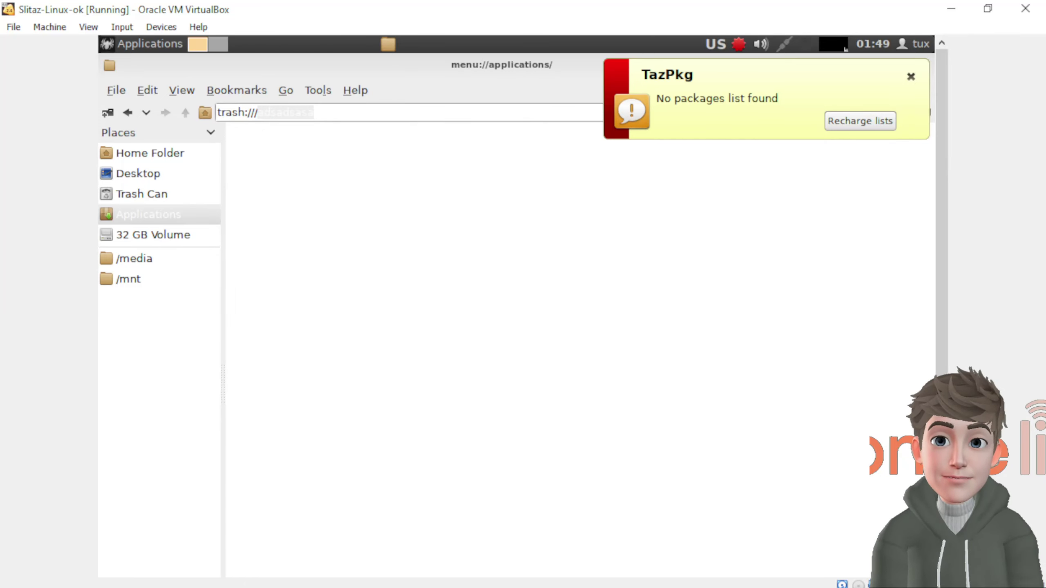
left_click(154, 240)
left_click(137, 264)
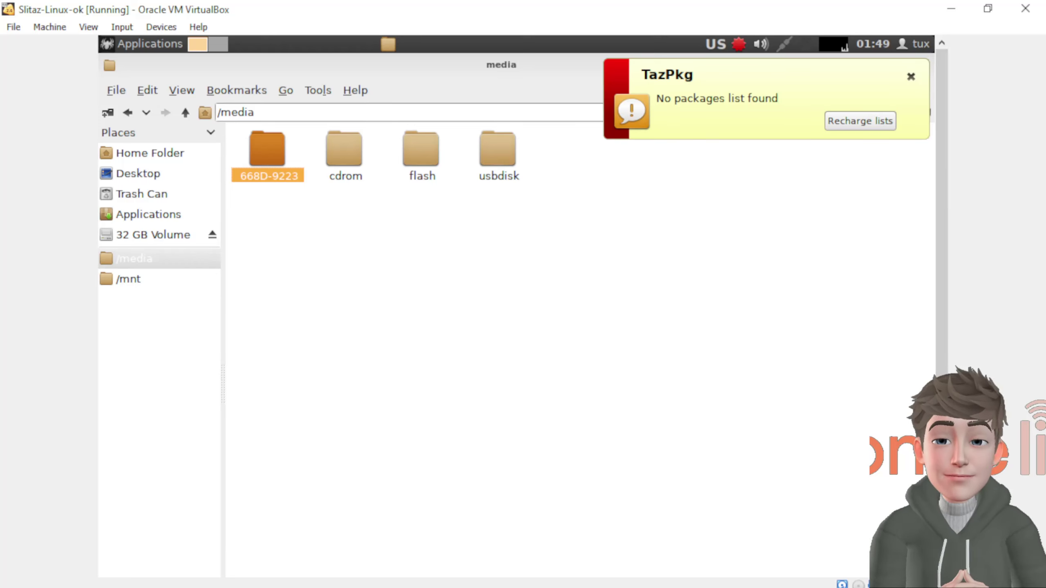
left_click(136, 283)
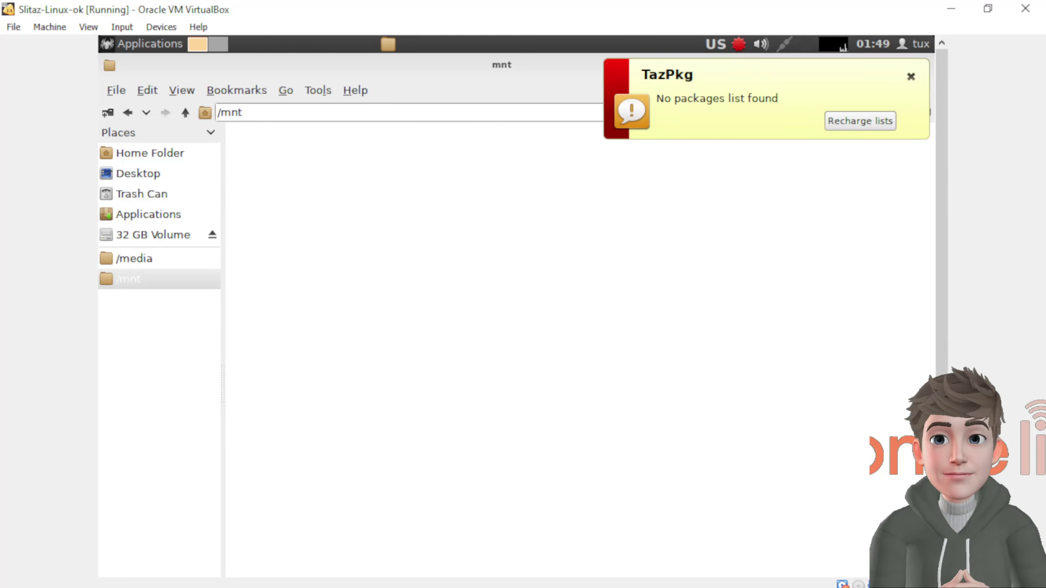
left_click(134, 260)
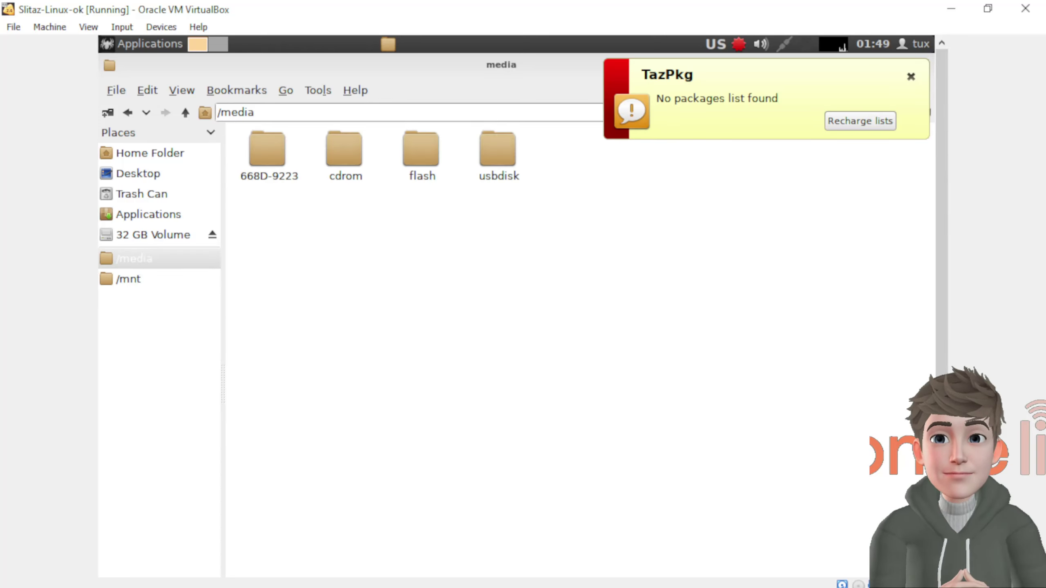
left_click(147, 155)
left_click(150, 174)
left_click(151, 195)
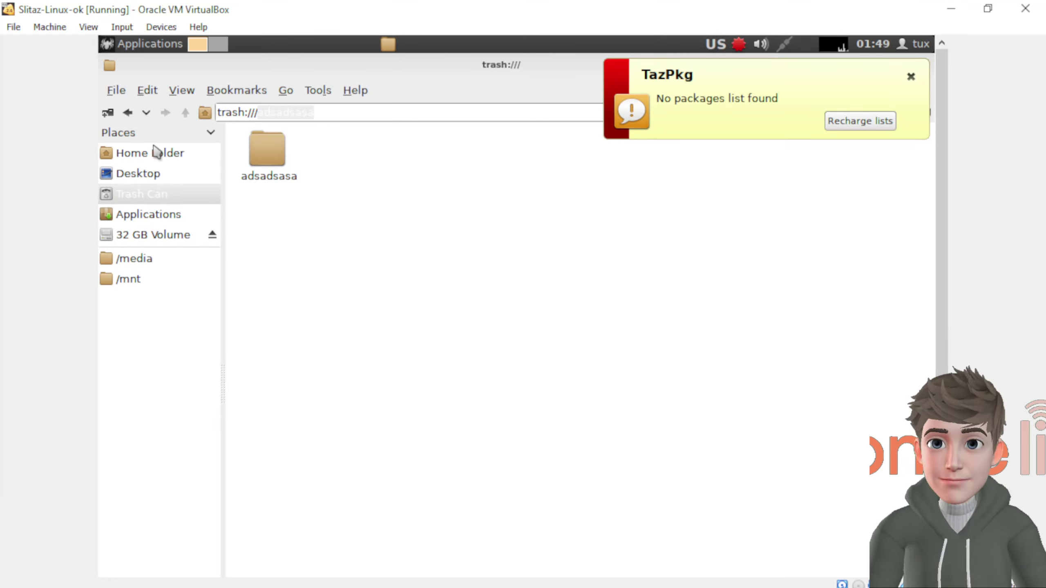
left_click(116, 89)
mouse_move(141, 95)
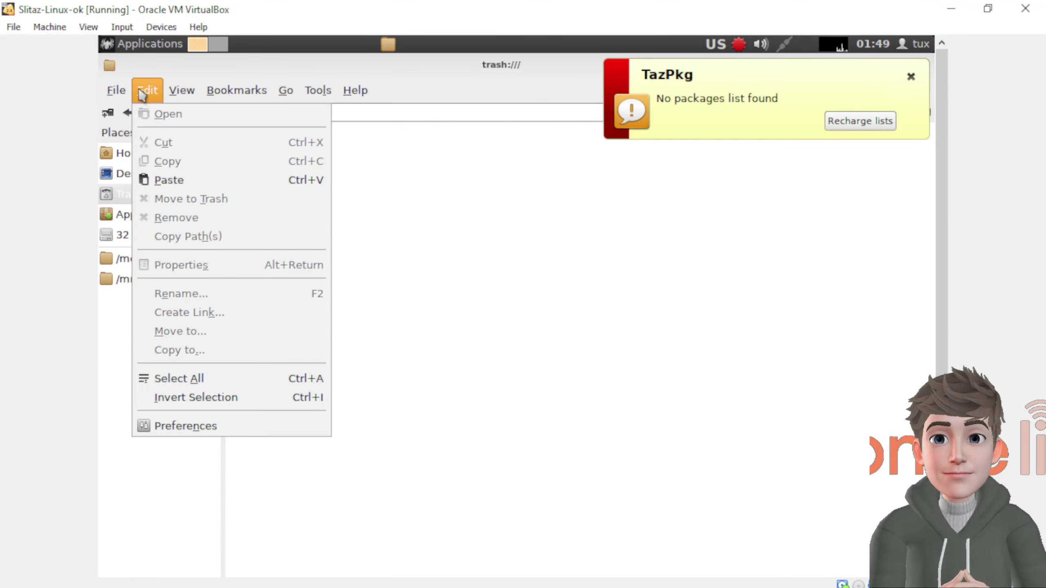
left_click(137, 46)
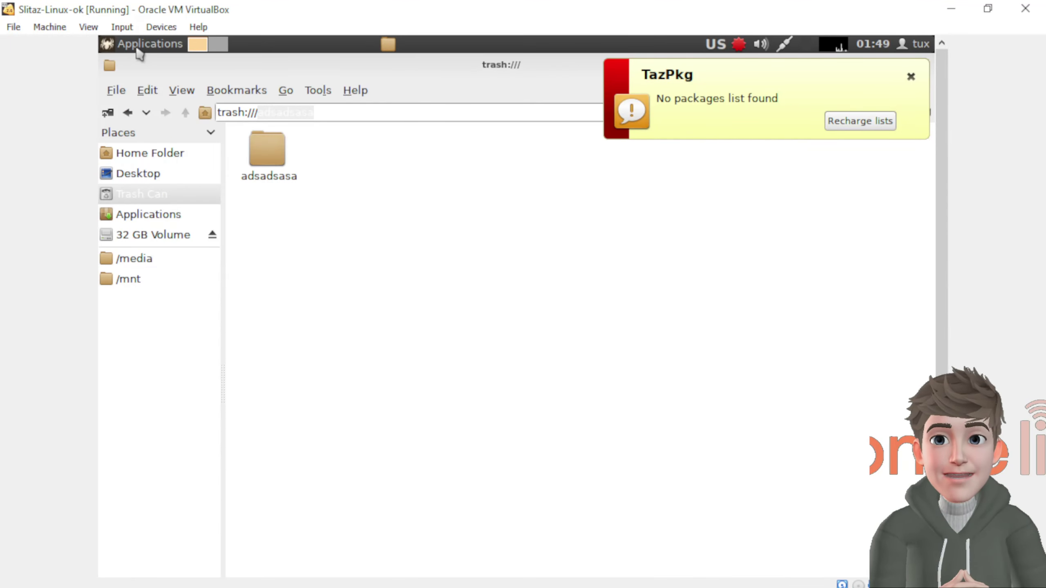
Step: Open a new File Manager PCManFM window and check its desktop, trash, applications, 32 GB volume, /media and /mnt locations for the share
left_click(152, 48)
mouse_move(171, 236)
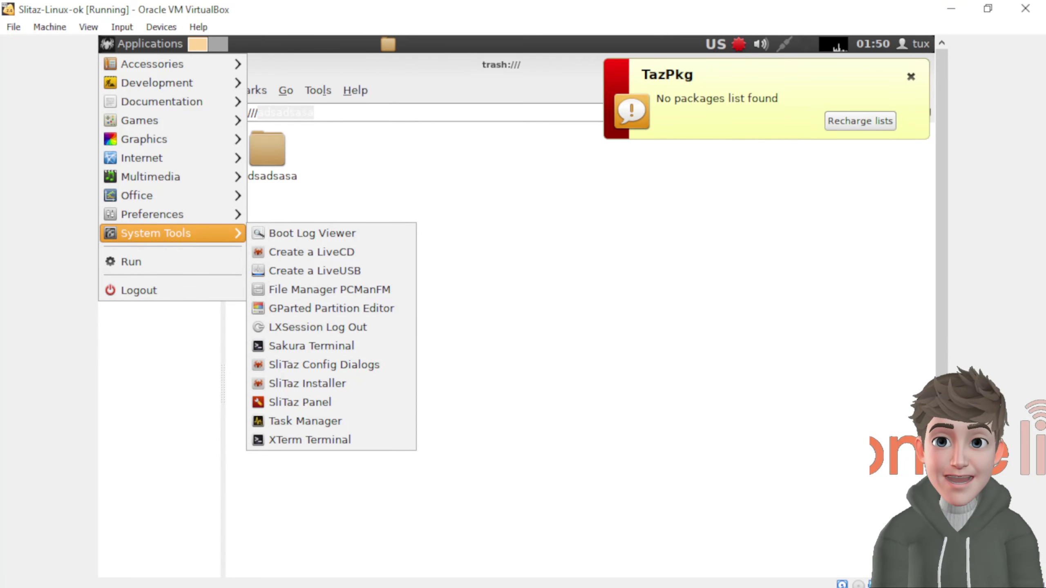
left_click(338, 289)
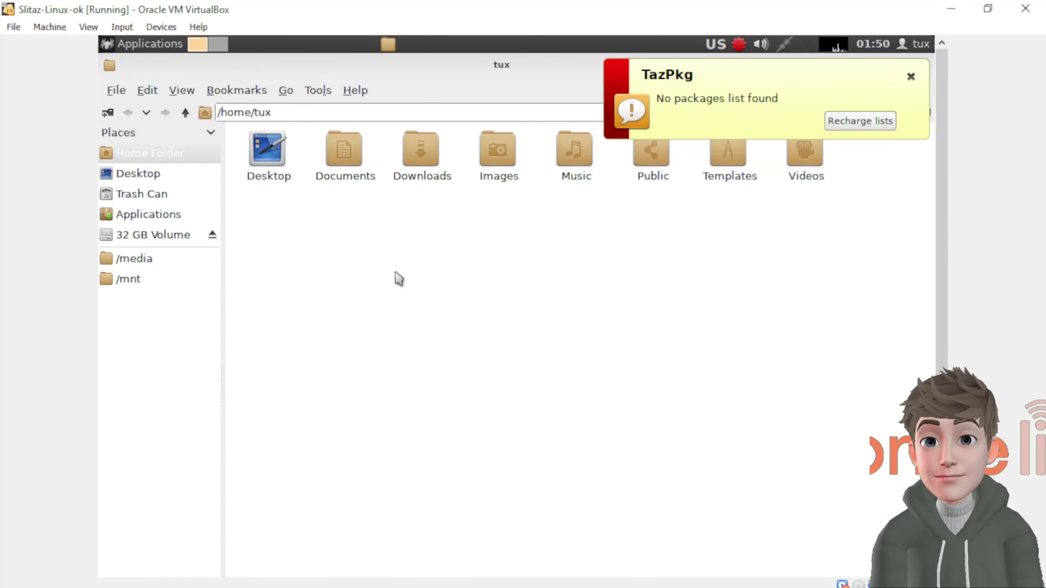
left_click(171, 173)
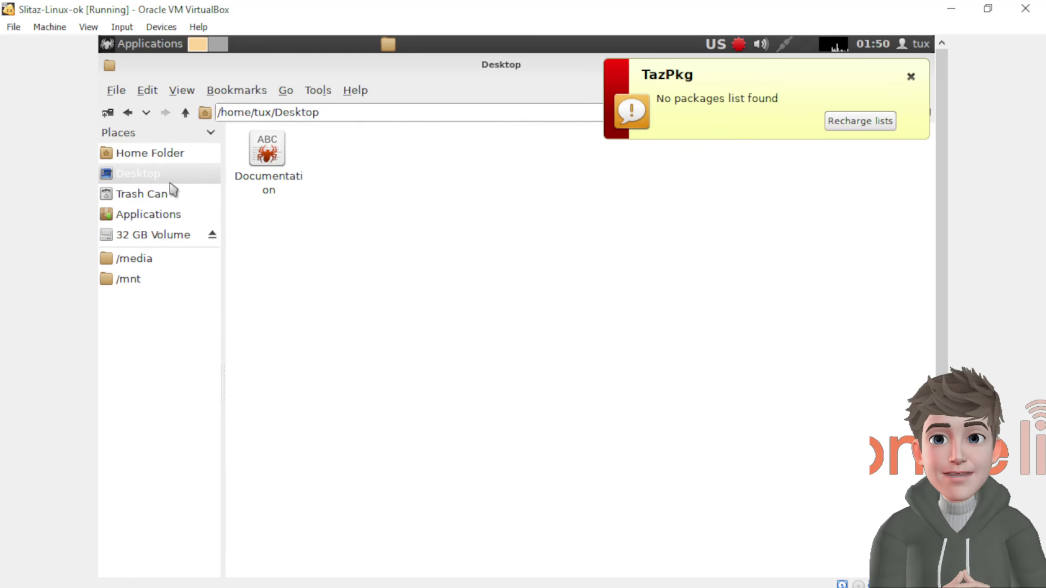
left_click(172, 196)
left_click(175, 214)
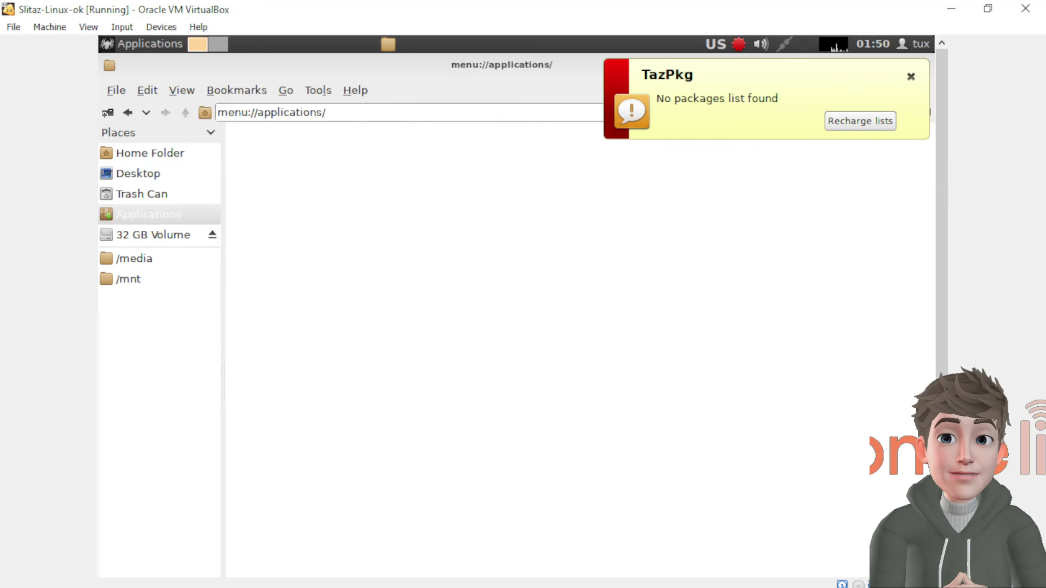
left_click(180, 236)
left_click(167, 258)
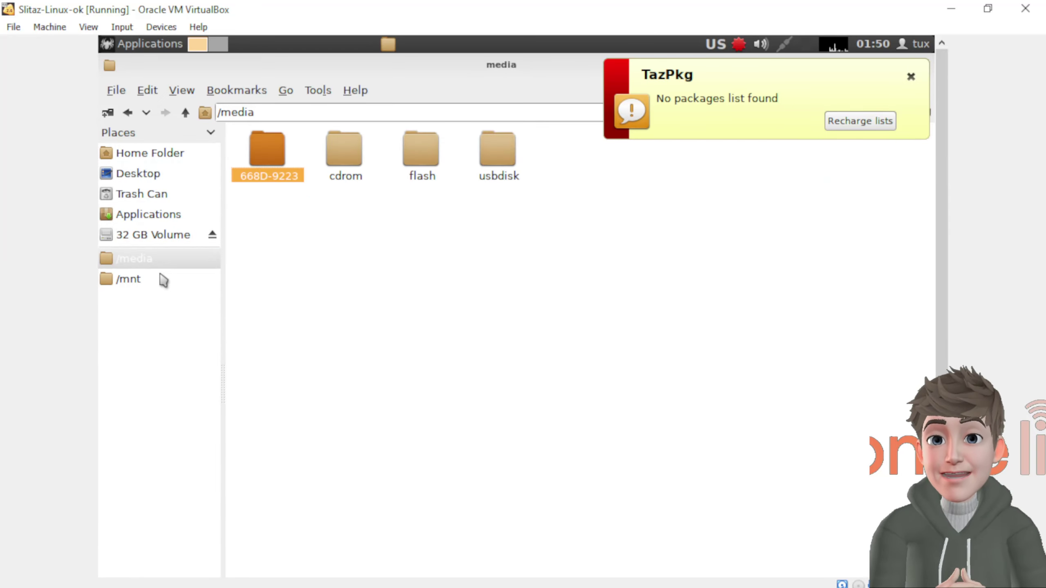
left_click(161, 280)
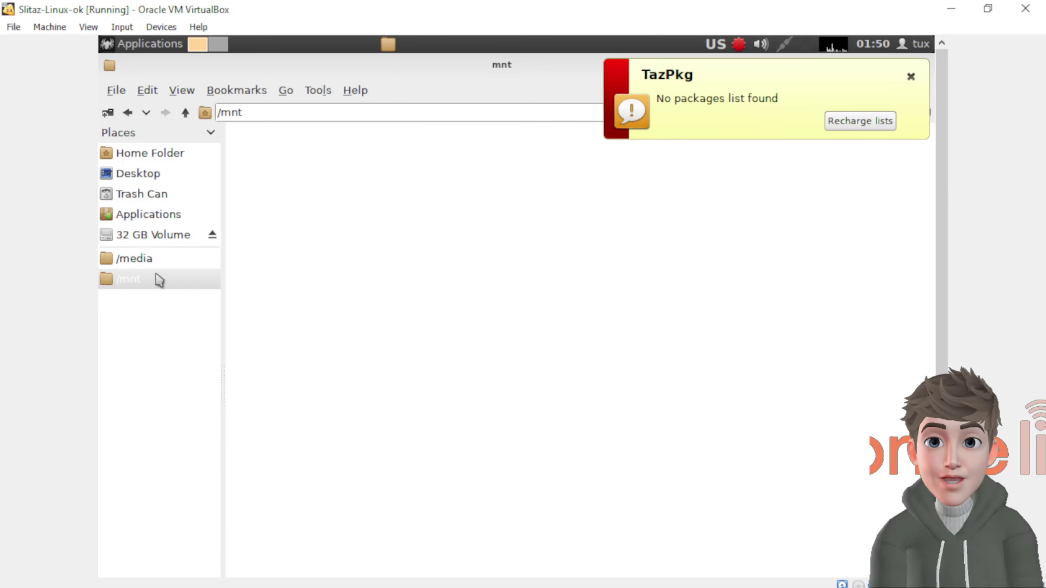
Step: Dismiss the TazPkg notification and recheck the /media and applications locations in the file manager
left_click(910, 76)
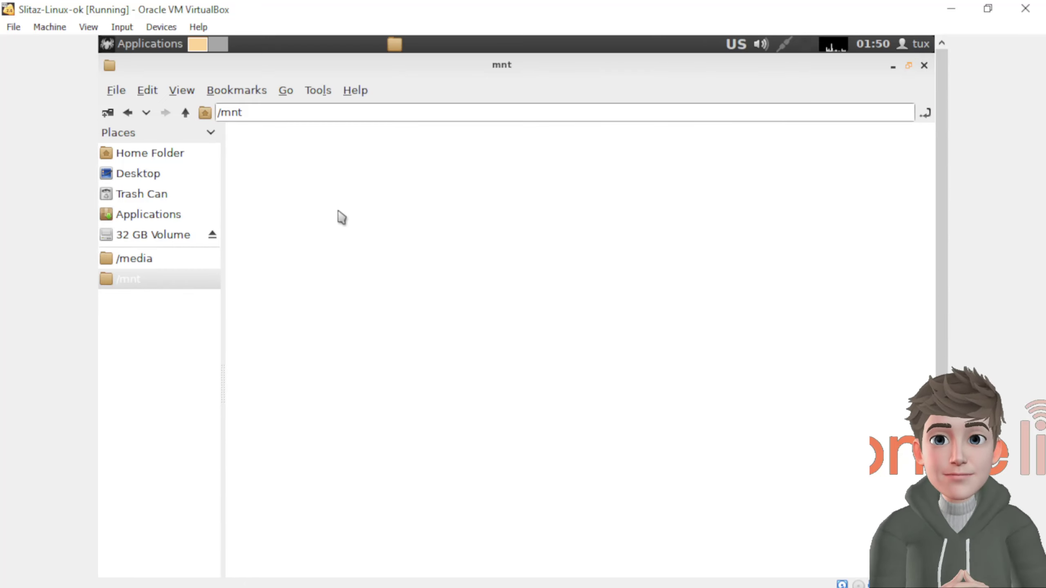
left_click(132, 256)
left_click(158, 221)
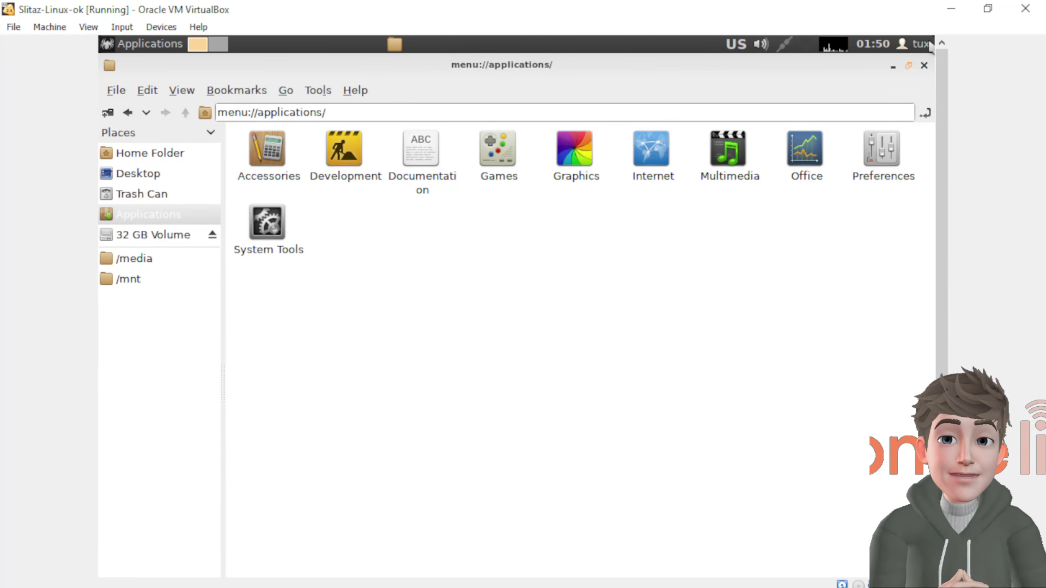
Step: Close both file manager windows and clear the icon selection on the Slitaz desktop
left_click_drag(939, 217, 952, 184)
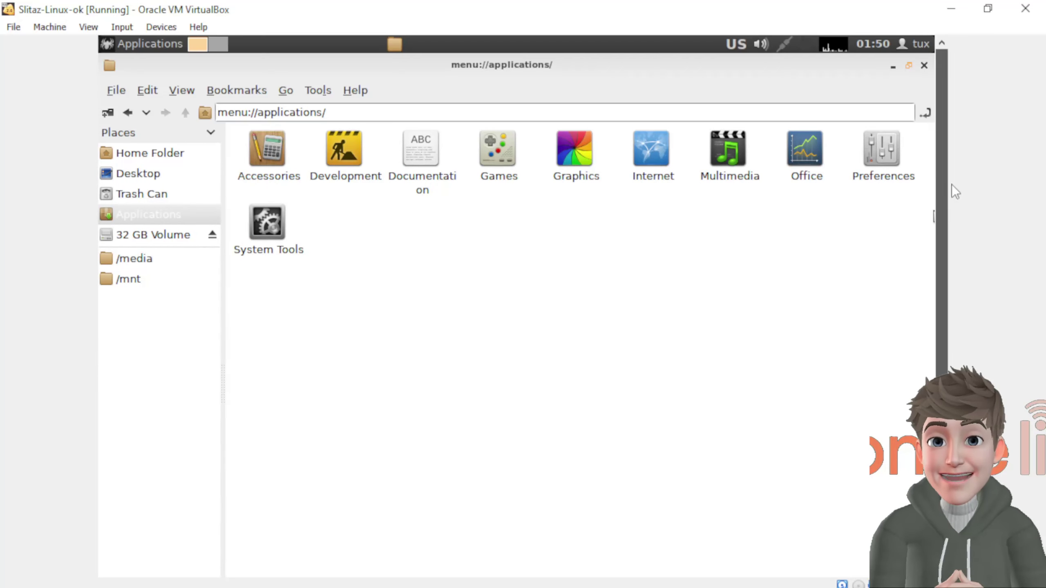
left_click(923, 67)
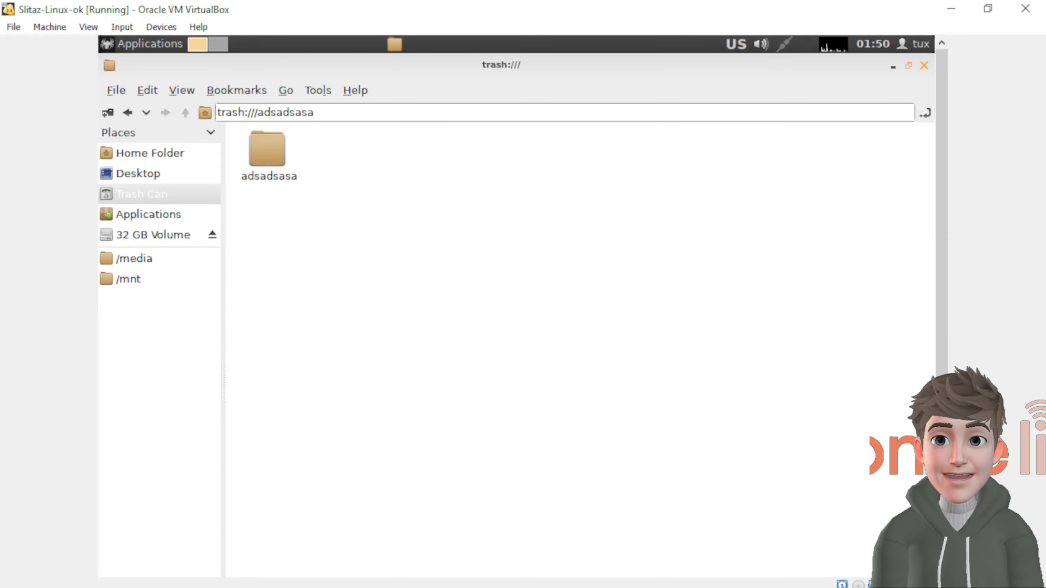
left_click(923, 67)
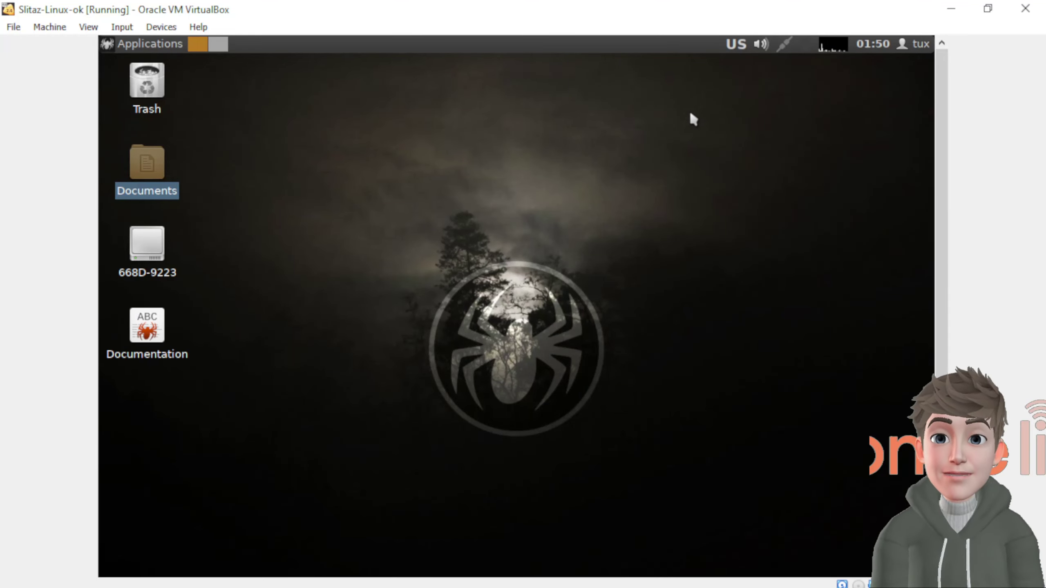
left_click(578, 153)
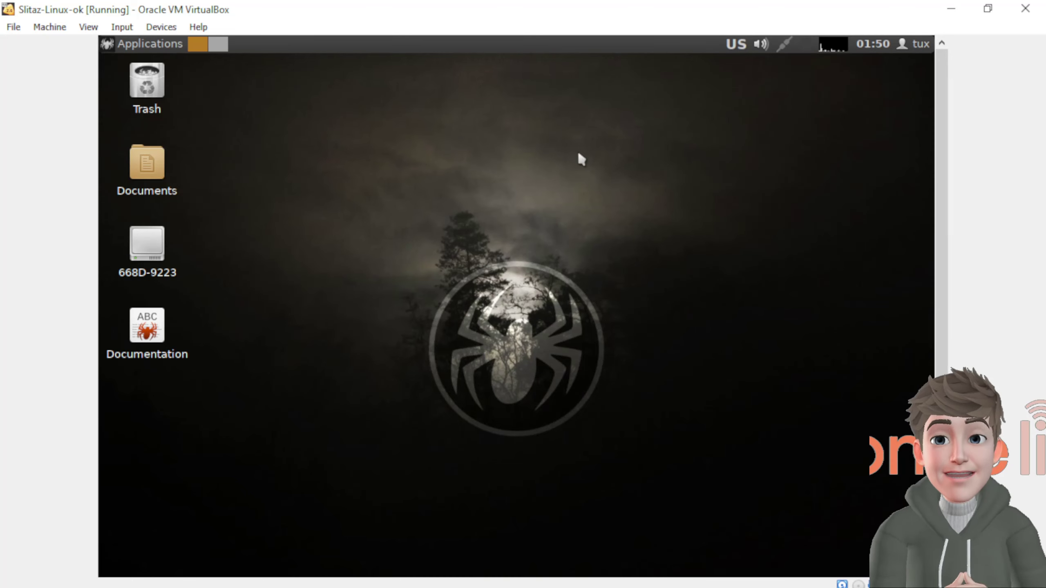